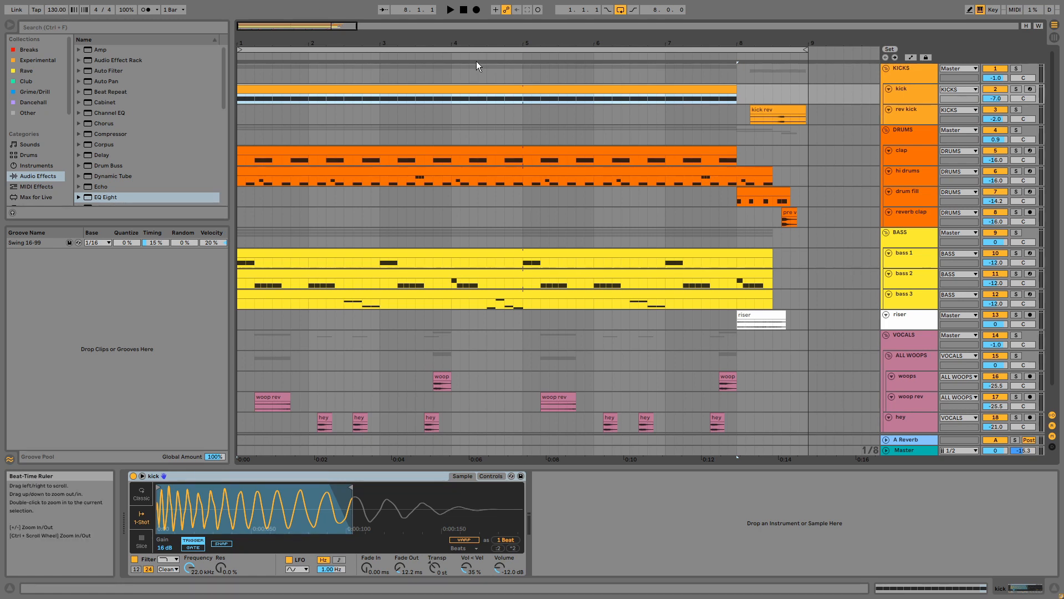
# - Solo the kick track and play the arrangement from the start to hear the kick alone
pyautogui.click(1018, 89)
pyautogui.press('space')
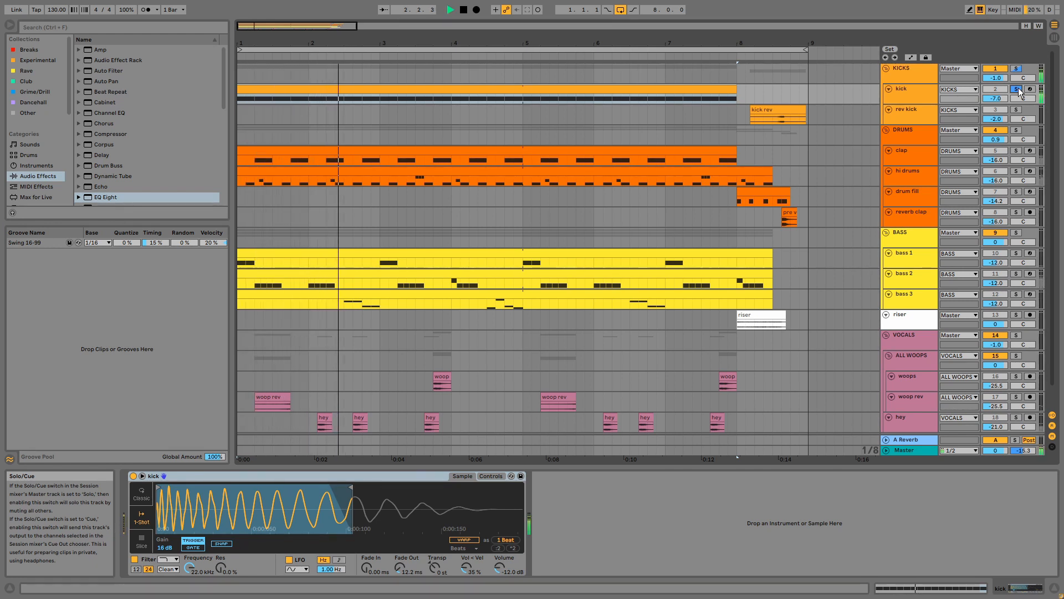
pyautogui.press('space')
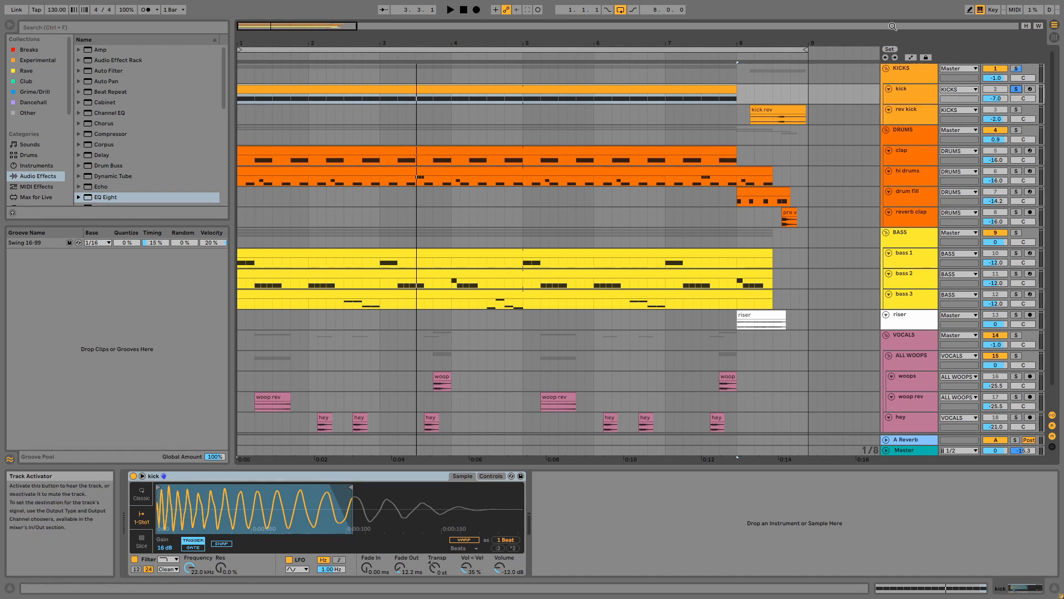
# - Open the kick's MIDI clip, play its note pattern, and return to the track's device view
pyautogui.doubleClick(686, 89)
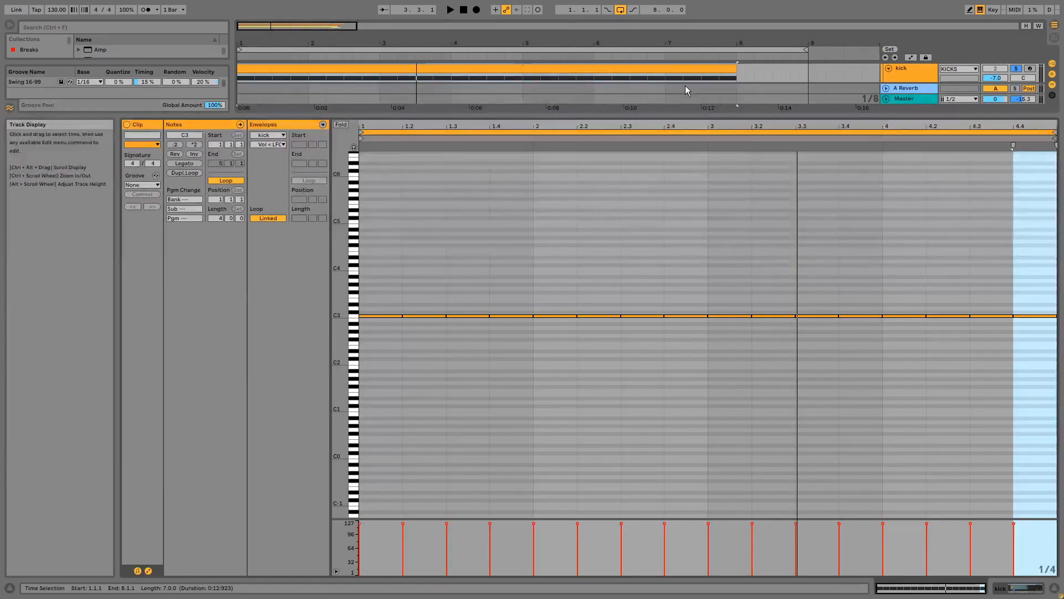
pyautogui.press('space')
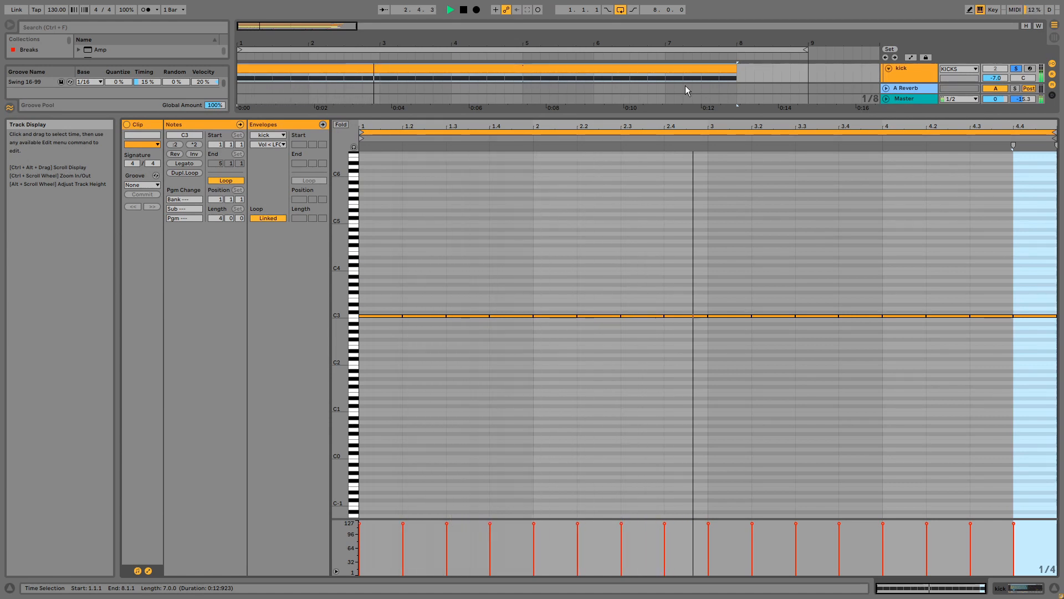
pyautogui.press('space')
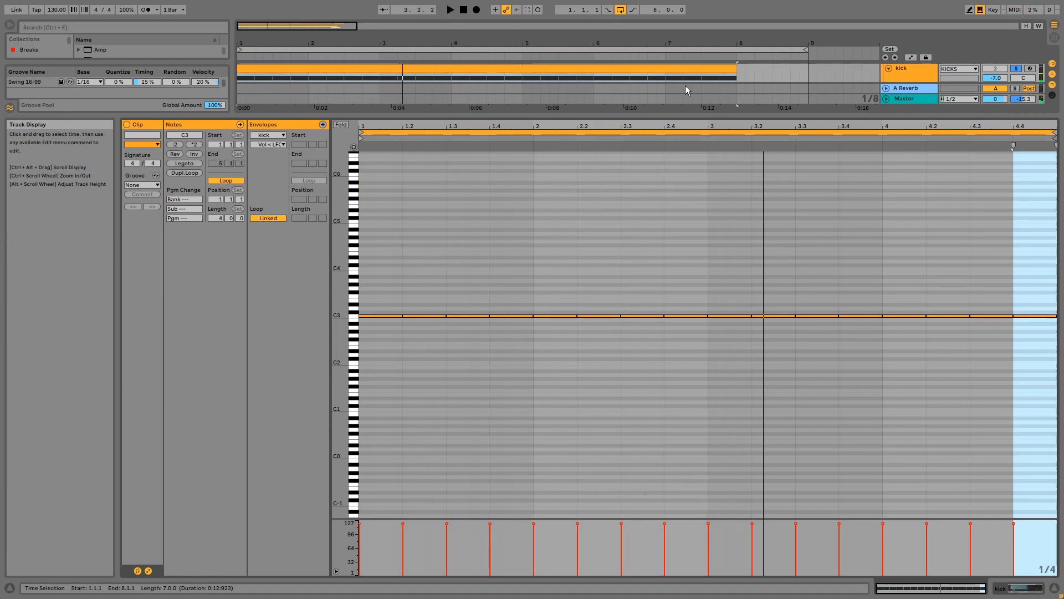
pyautogui.hotkey('shift', 'Tab')
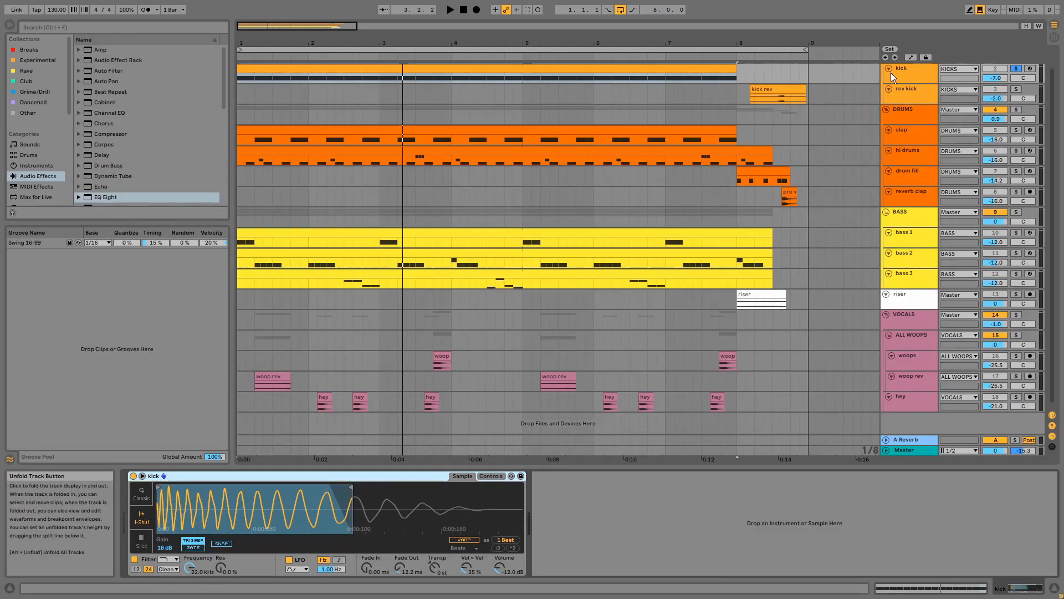
# - Solo the rev kick track and play its reversed kick clip from bar 8
pyautogui.click(1016, 89)
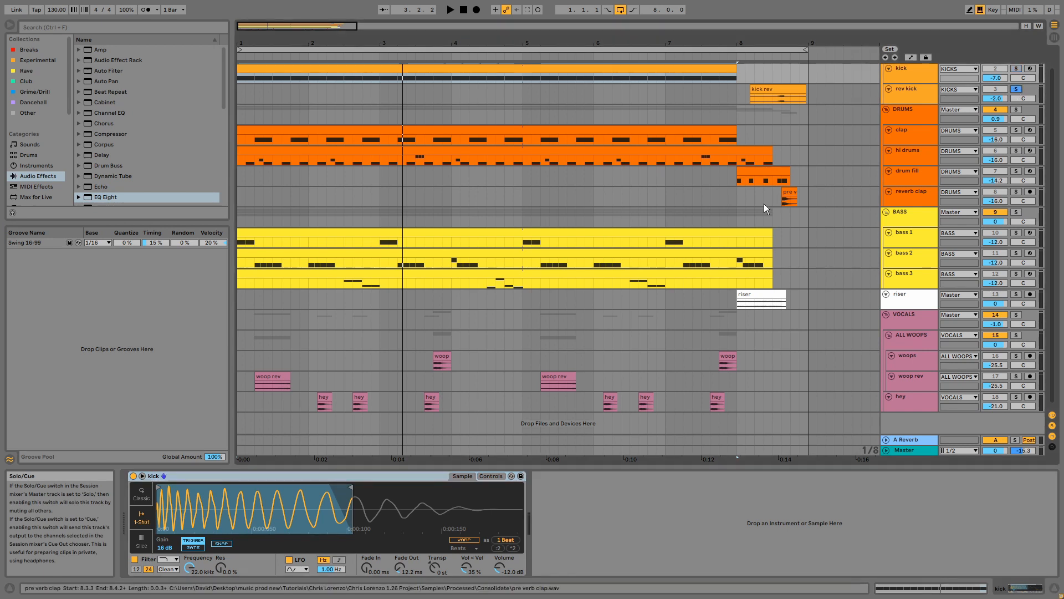
pyautogui.scroll(1, 764, 204)
pyautogui.click(737, 108)
pyautogui.press('space')
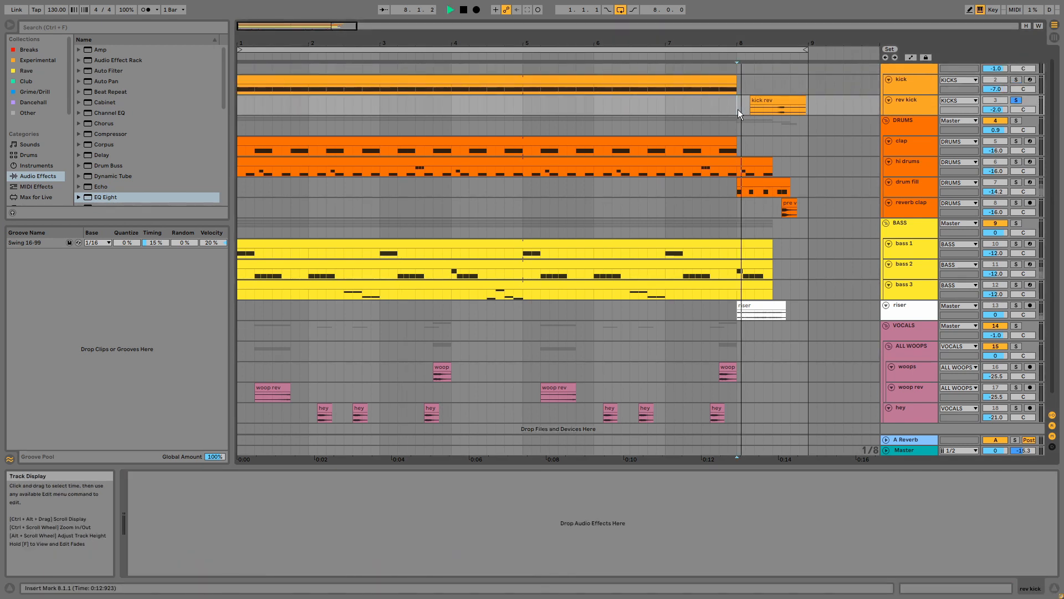
pyautogui.press('space')
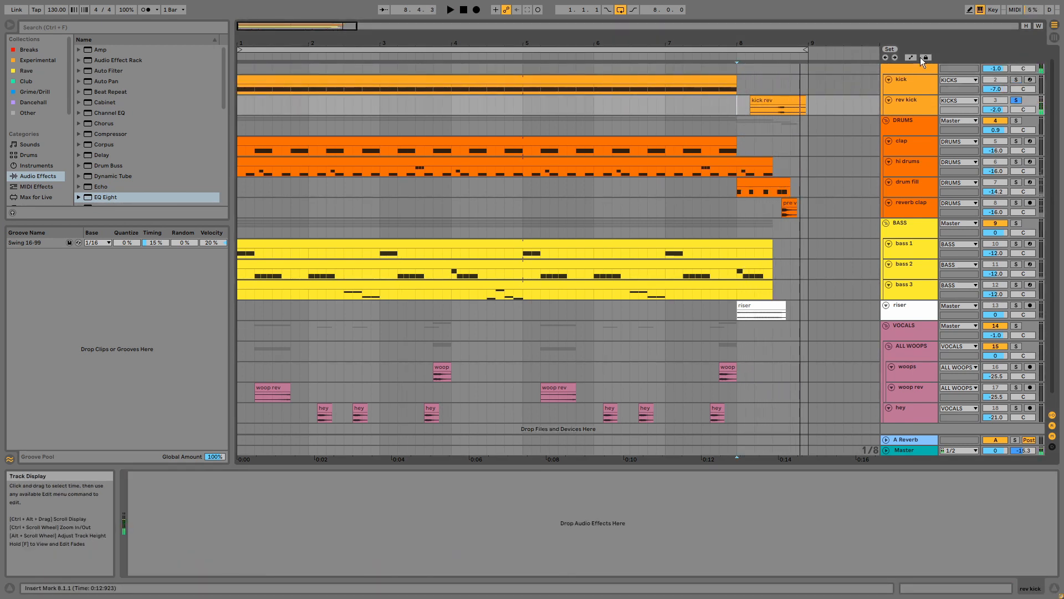
# - Unsolo the rev kick track and play the full mix from bar 7 through the loop point
pyautogui.click(1016, 100)
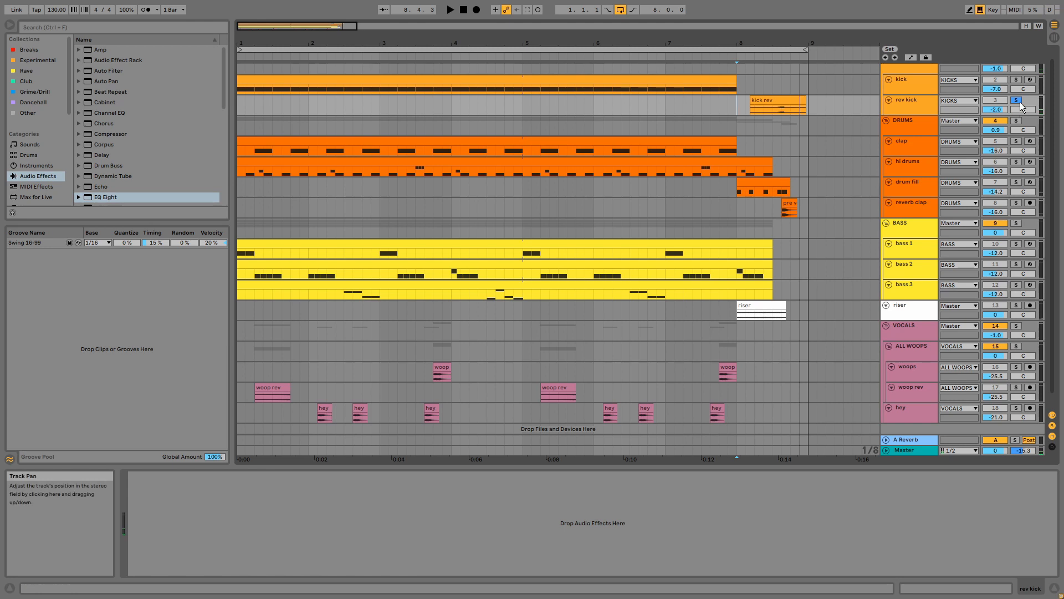
pyautogui.click(668, 110)
pyautogui.press('space')
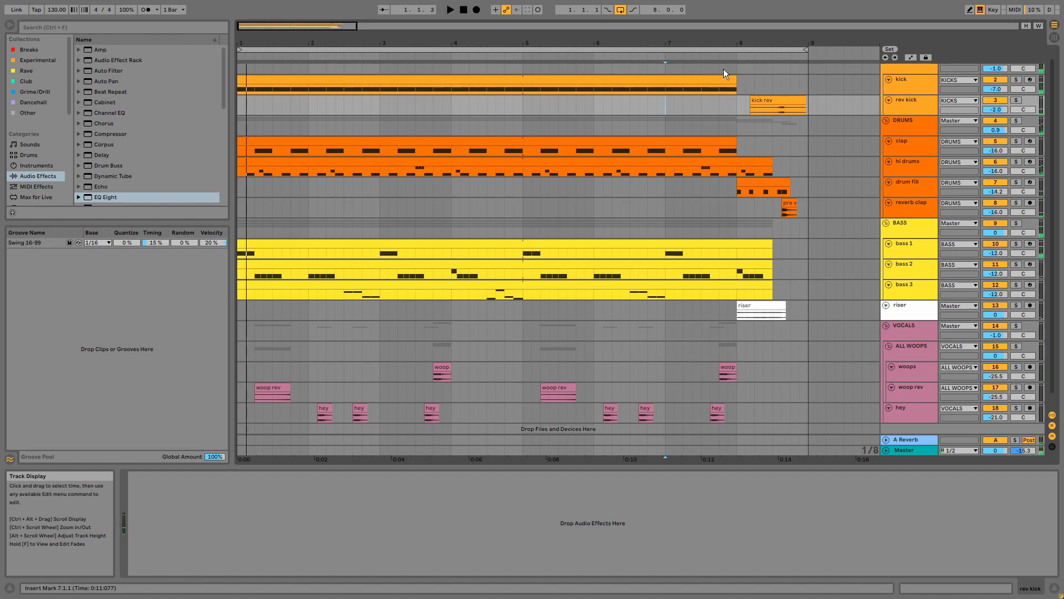
# - Compare the KICKS group with its Drum Buss bypassed and active during playback from bar 7, and select the group's EQ Eight
pyautogui.scroll(1, 906, 101)
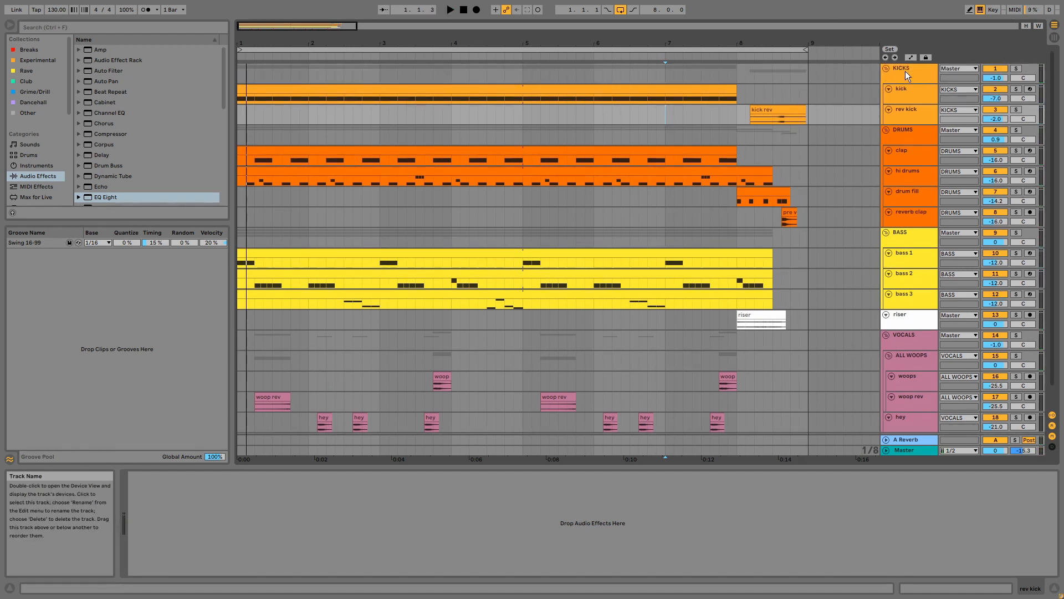
pyautogui.click(905, 71)
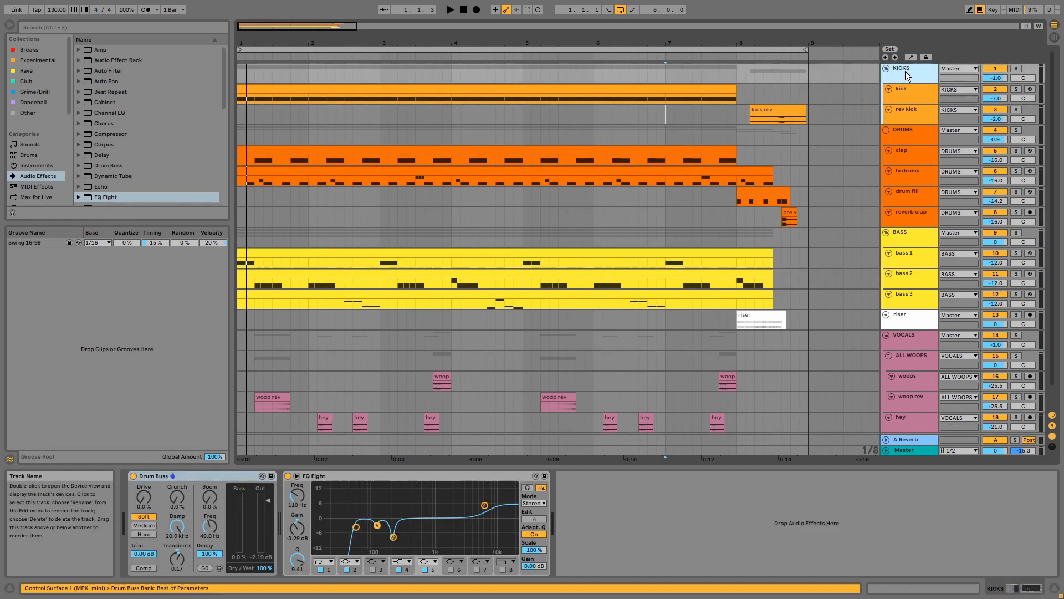
pyautogui.click(223, 475)
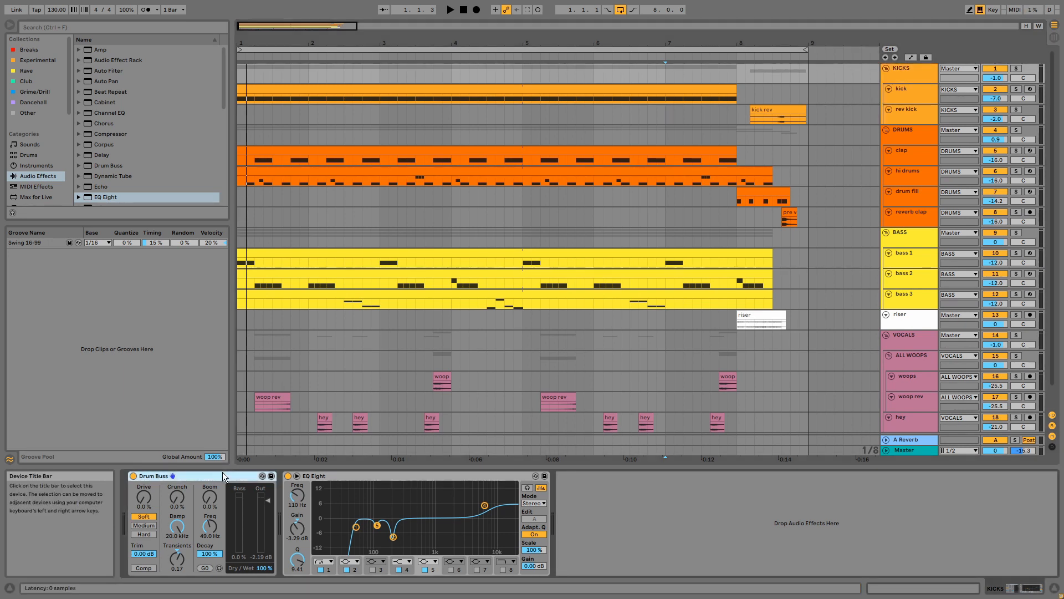
pyautogui.press('space')
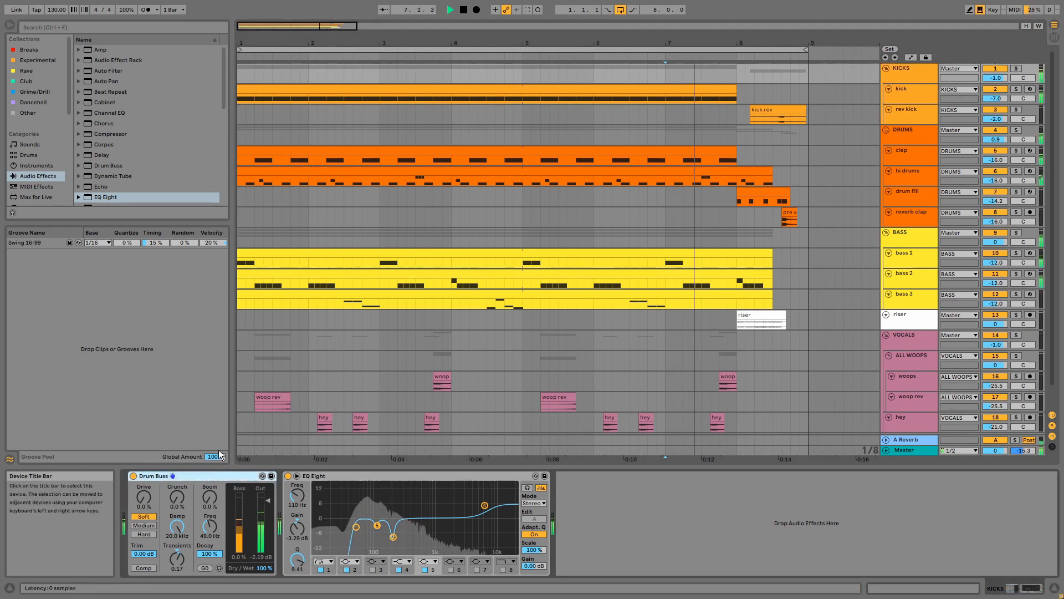
pyautogui.click(133, 476)
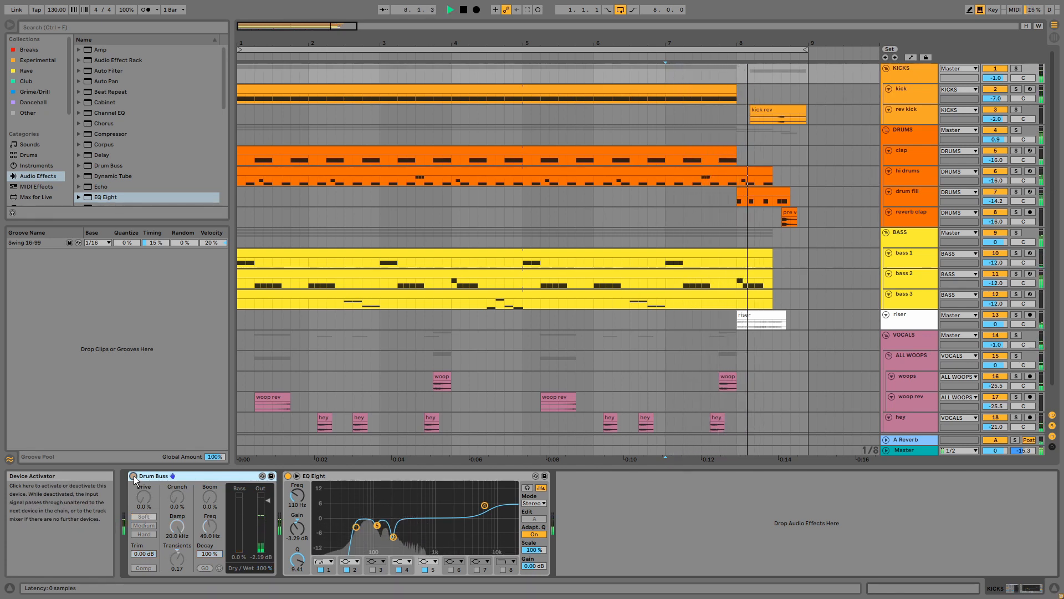
pyautogui.press('space')
pyautogui.click(133, 476)
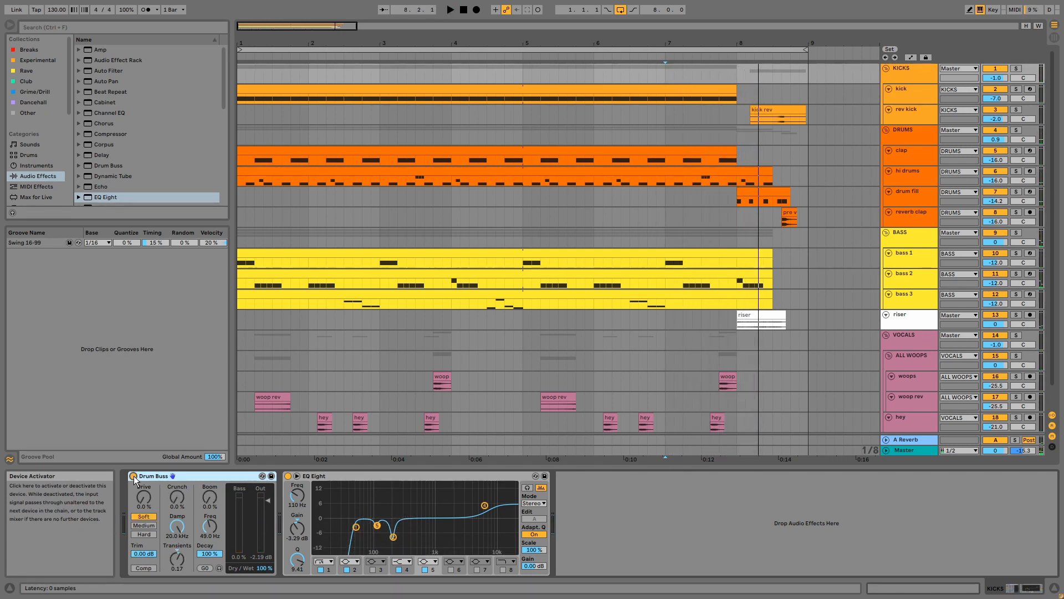
pyautogui.press('space')
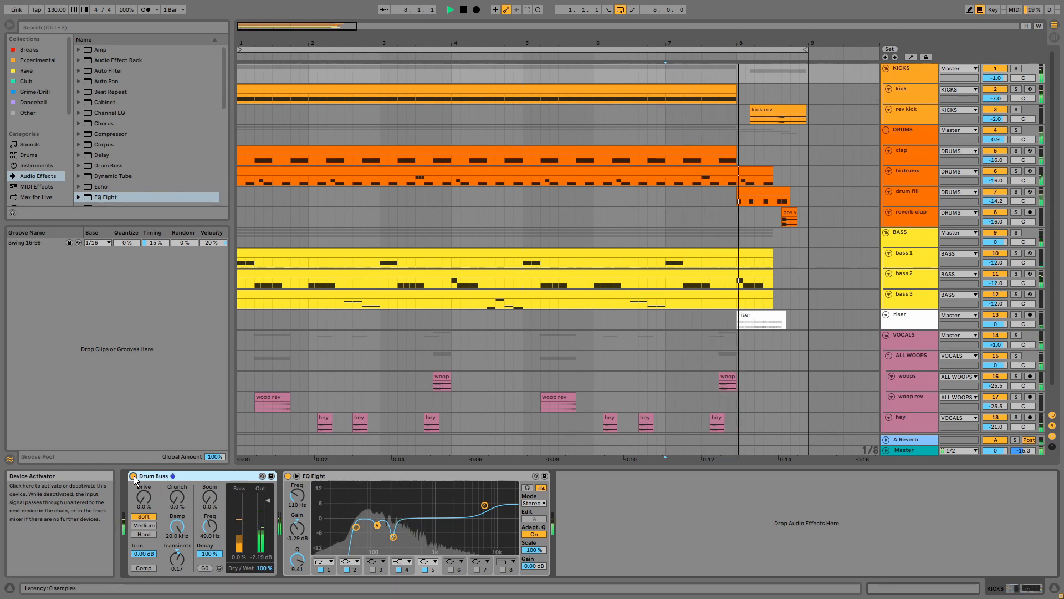
pyautogui.press('space')
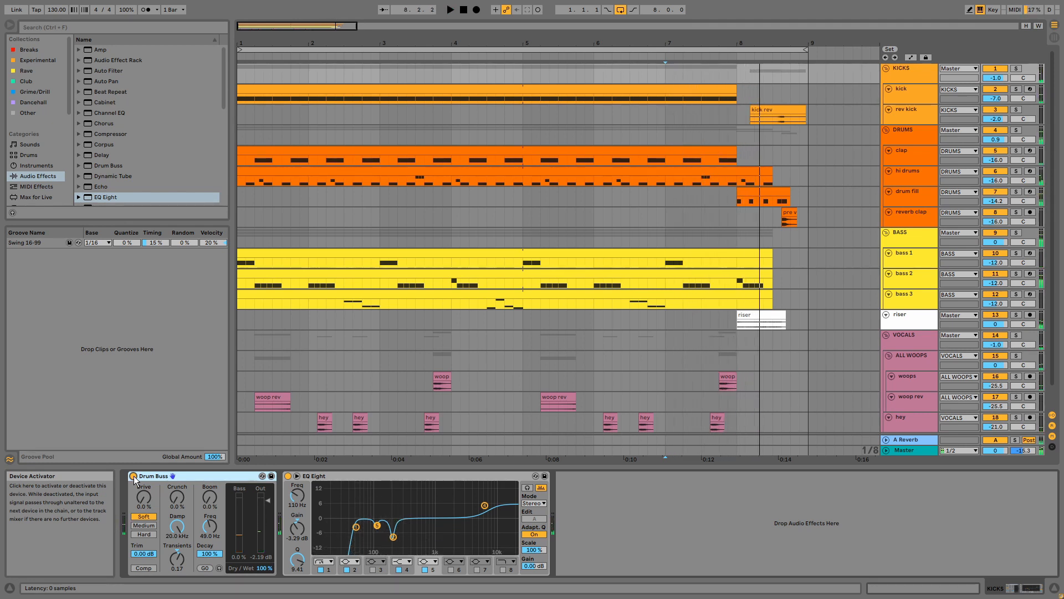
pyautogui.click(338, 478)
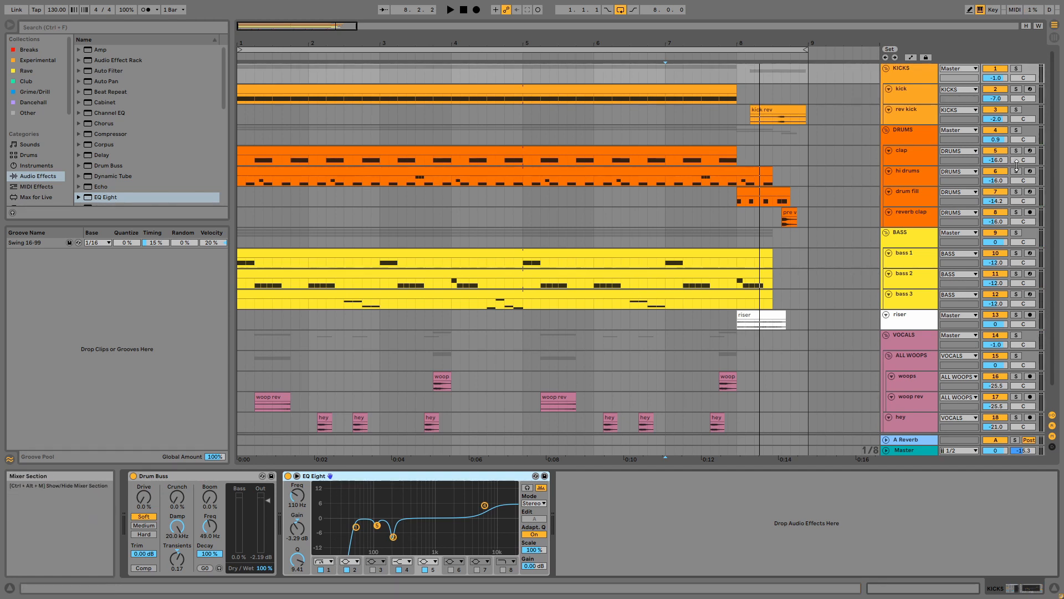
# - Solo the clap track, select its clip, and play the clap pattern from the start
pyautogui.click(601, 146)
pyautogui.click(589, 149)
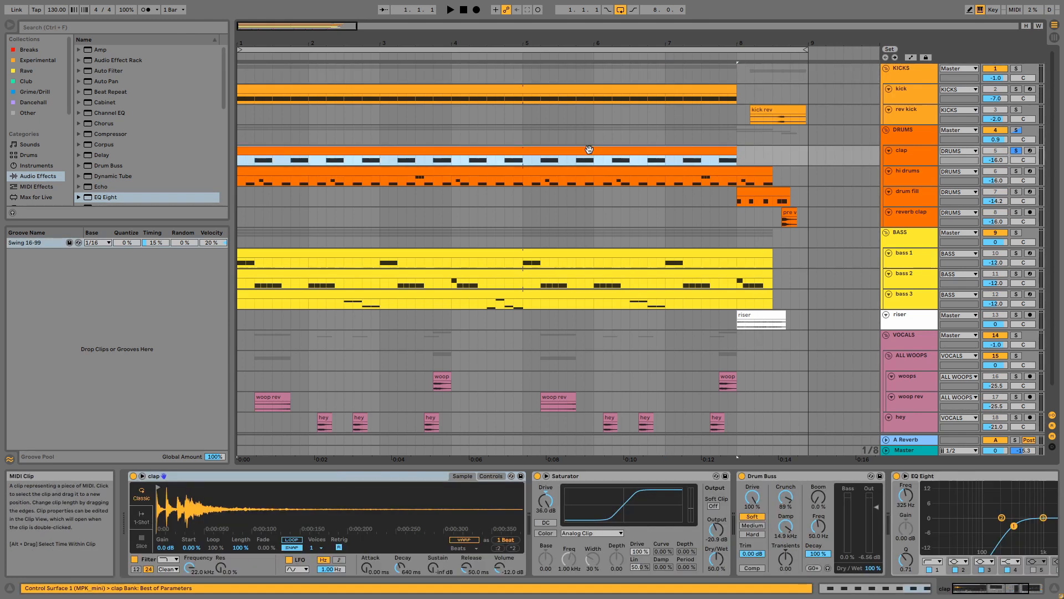
pyautogui.press('space')
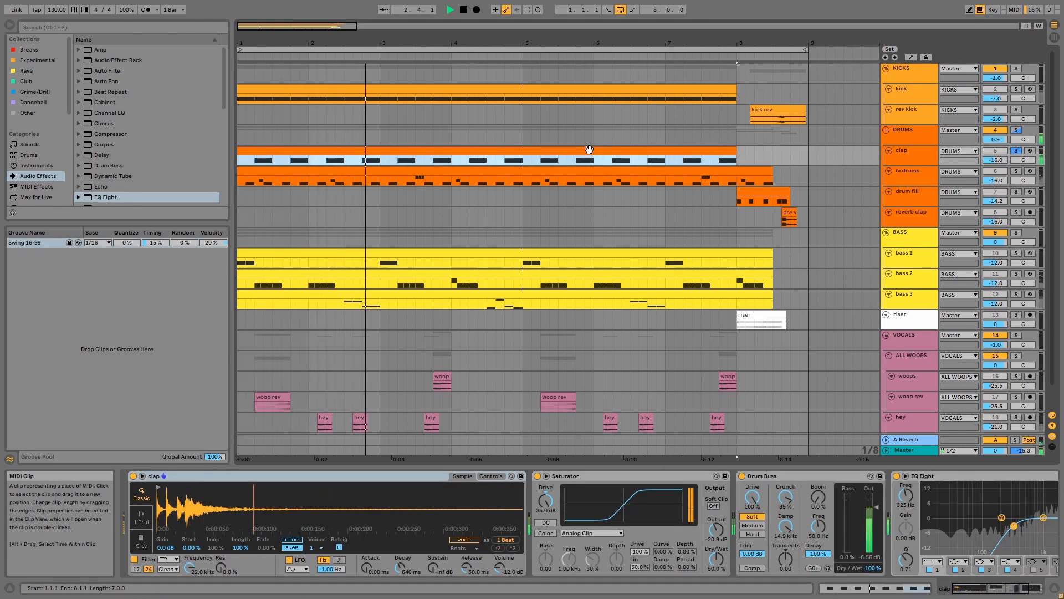
pyautogui.press('space')
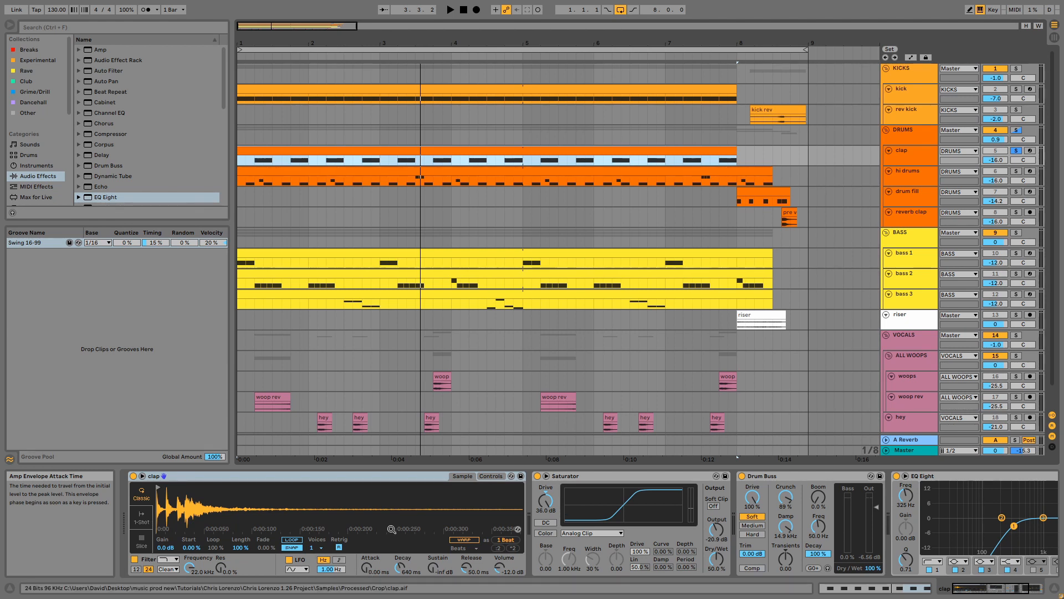
# - Examine the clap sampler's control settings and the Saturator, Drum Buss and EQ Eight in its device chain
pyautogui.click(488, 476)
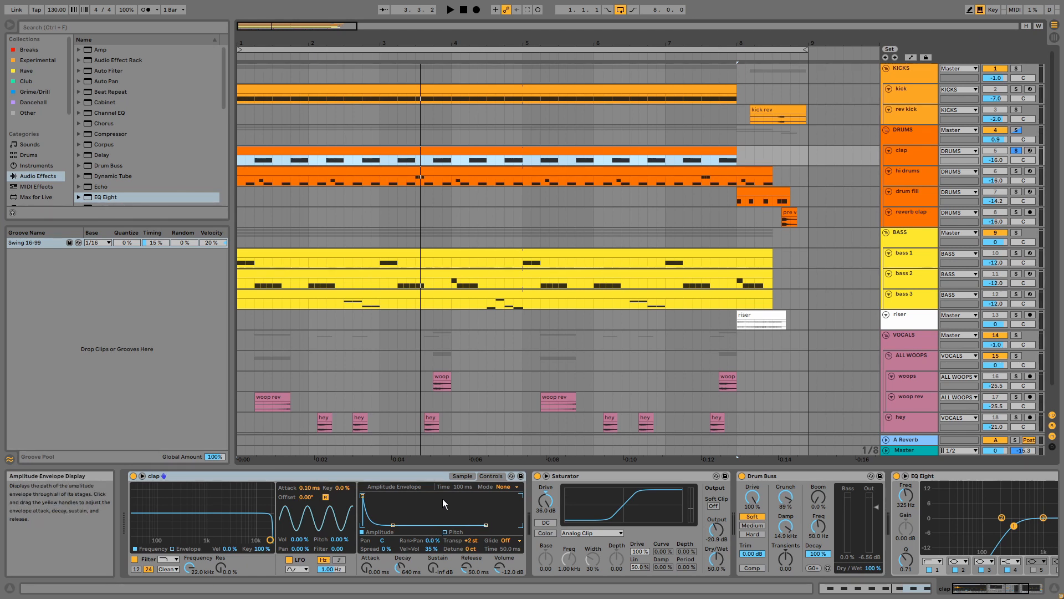
pyautogui.click(612, 477)
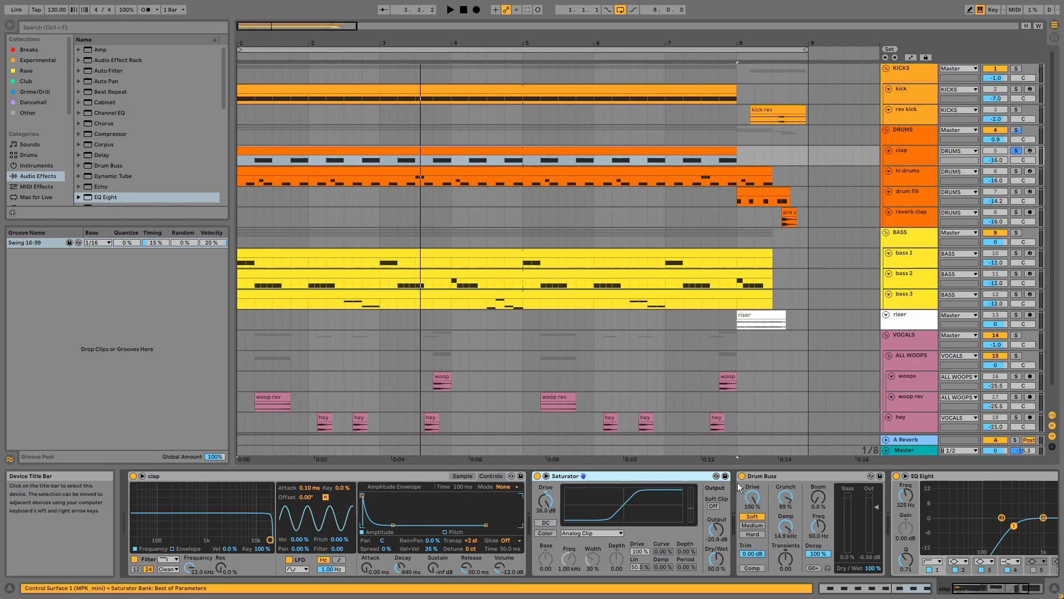
pyautogui.click(797, 477)
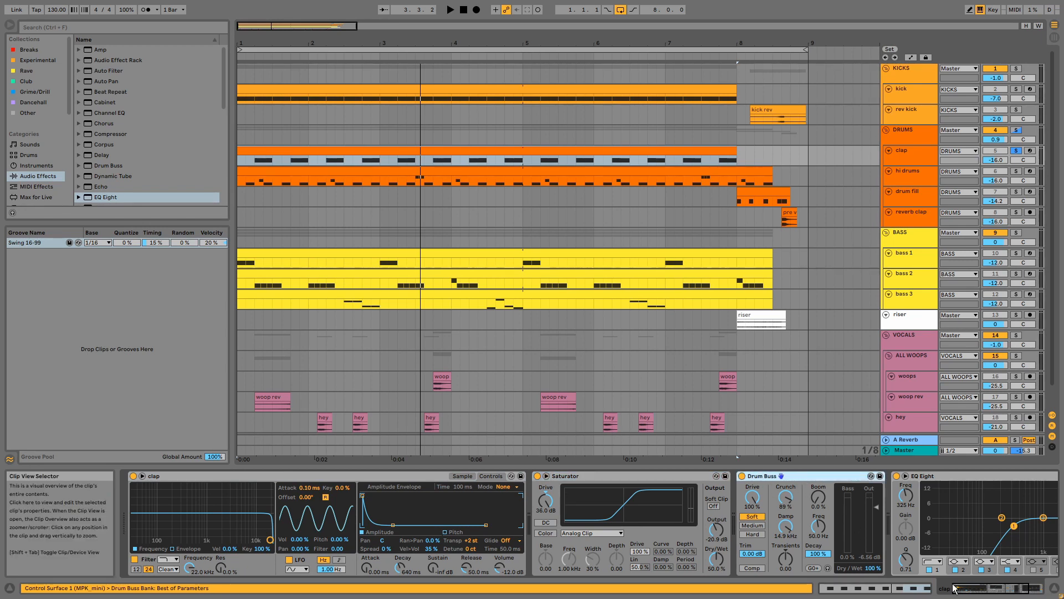
pyautogui.moveTo(988, 589); pyautogui.dragTo(1004, 590)
pyautogui.click(789, 480)
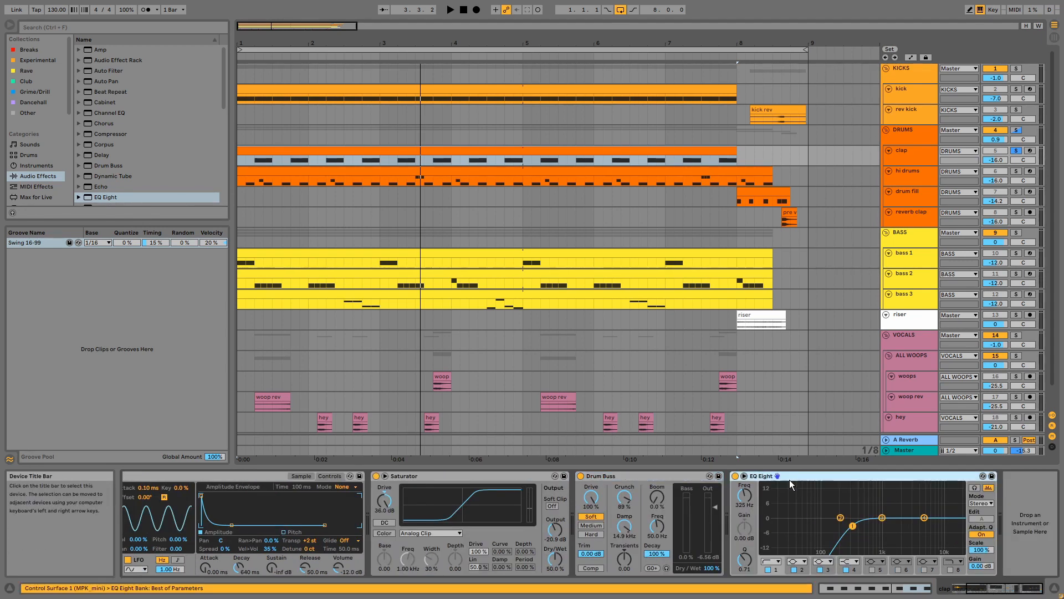
# - Solo the hi drums track, play its clip, and show the open hat pad's devices in the Drum Rack
pyautogui.click(1017, 172)
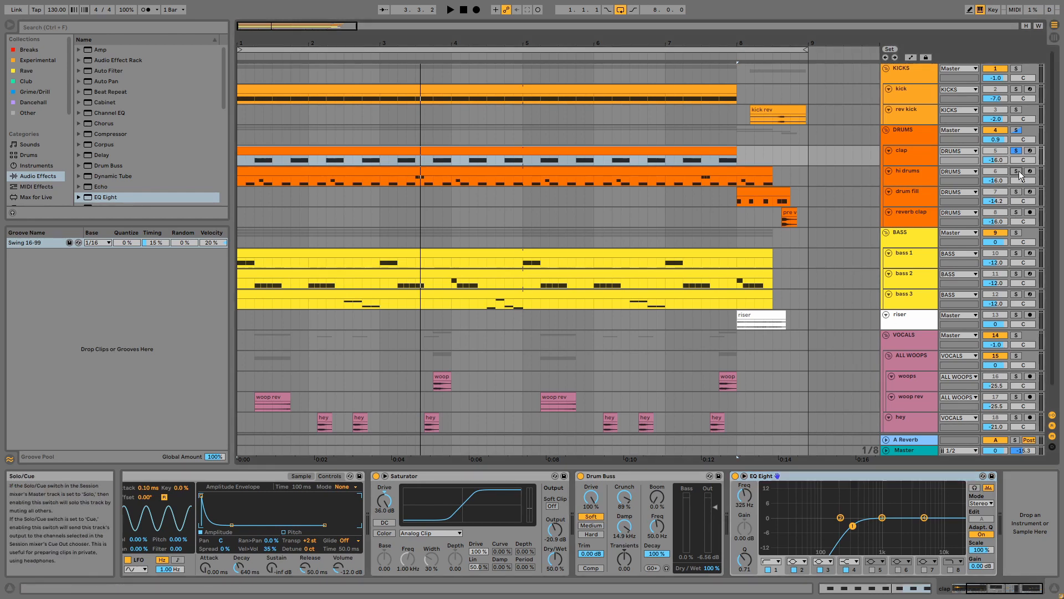
pyautogui.click(664, 176)
pyautogui.press('space')
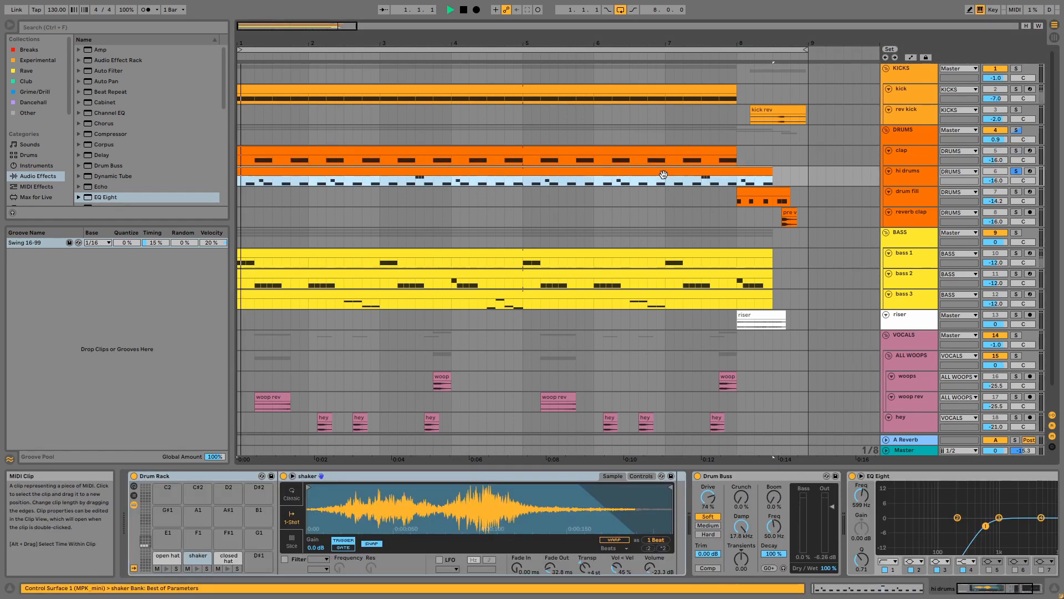
pyautogui.click(168, 559)
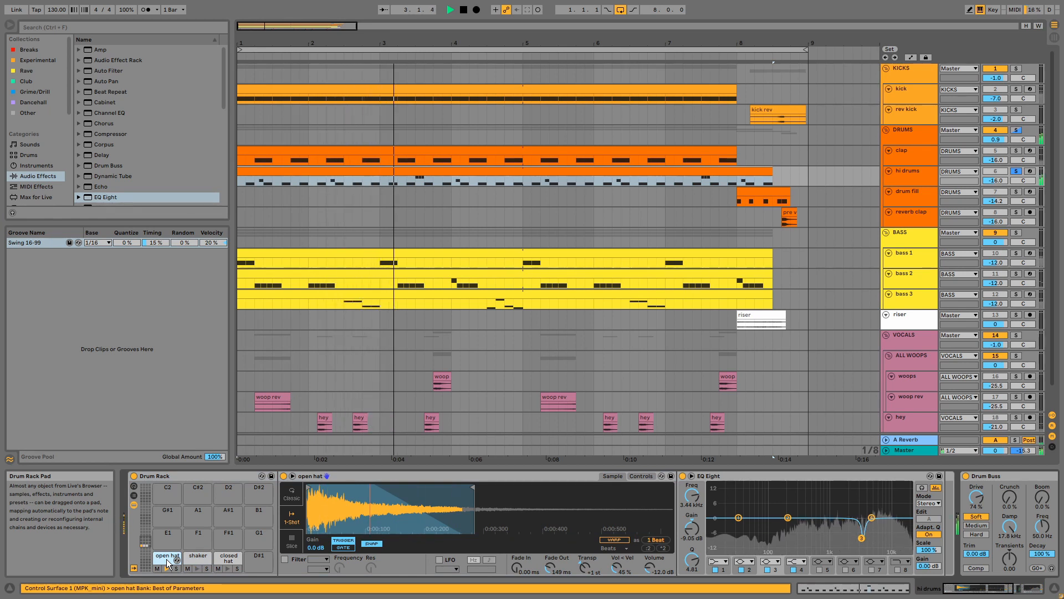
pyautogui.press('space')
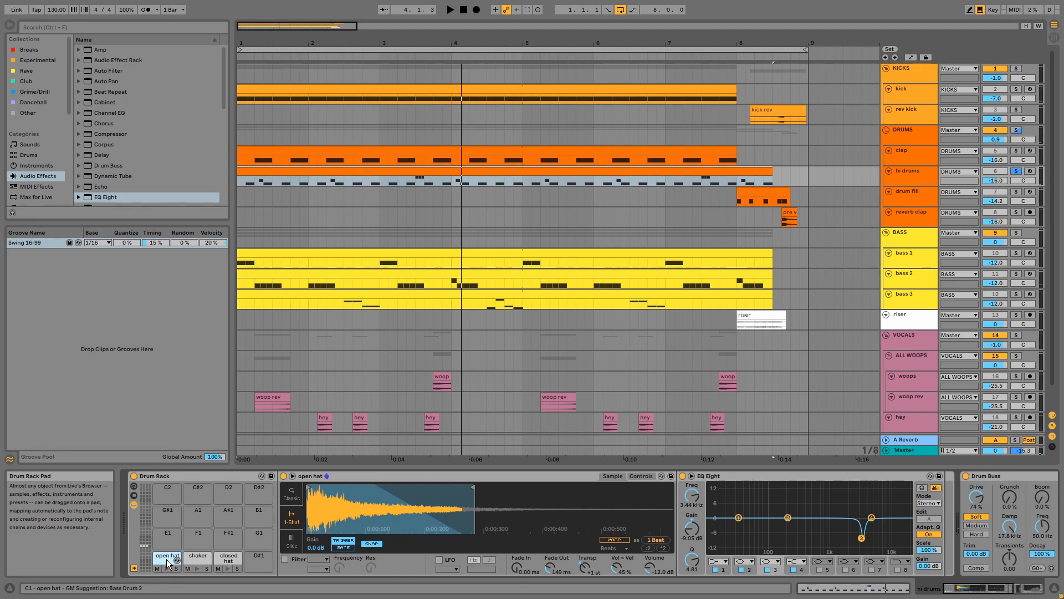
# - Review the shaker and closed hat pads in the Drum Rack, and show the shaker sampler's control settings
pyautogui.click(192, 557)
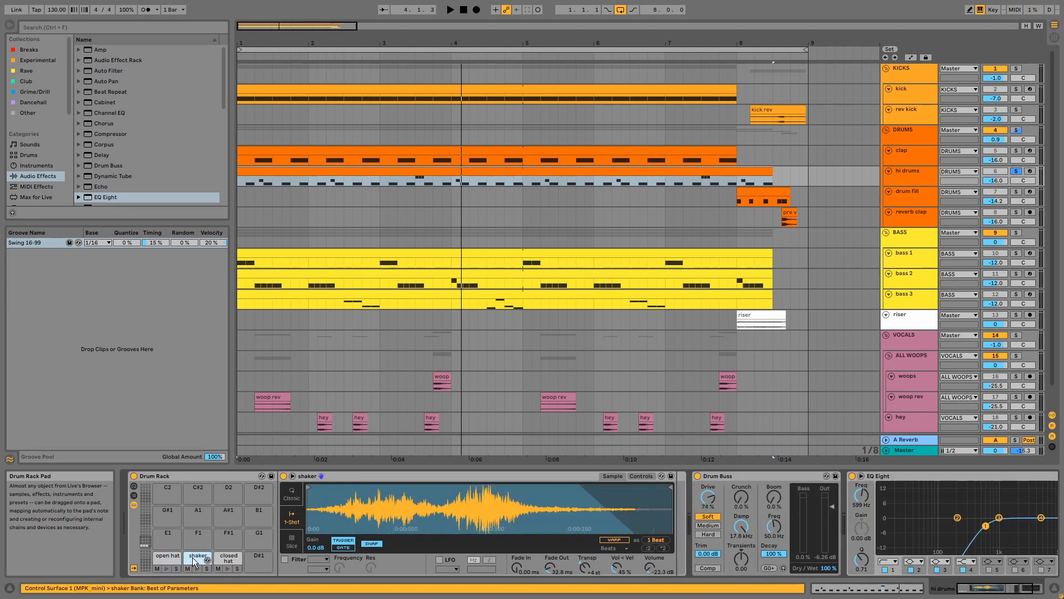
pyautogui.click(229, 558)
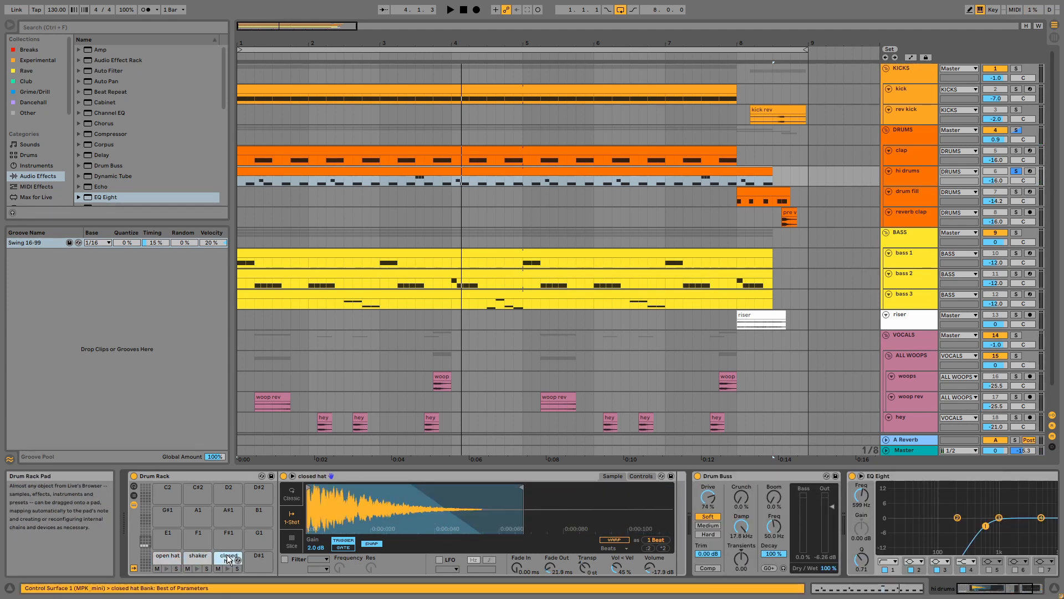
pyautogui.click(199, 556)
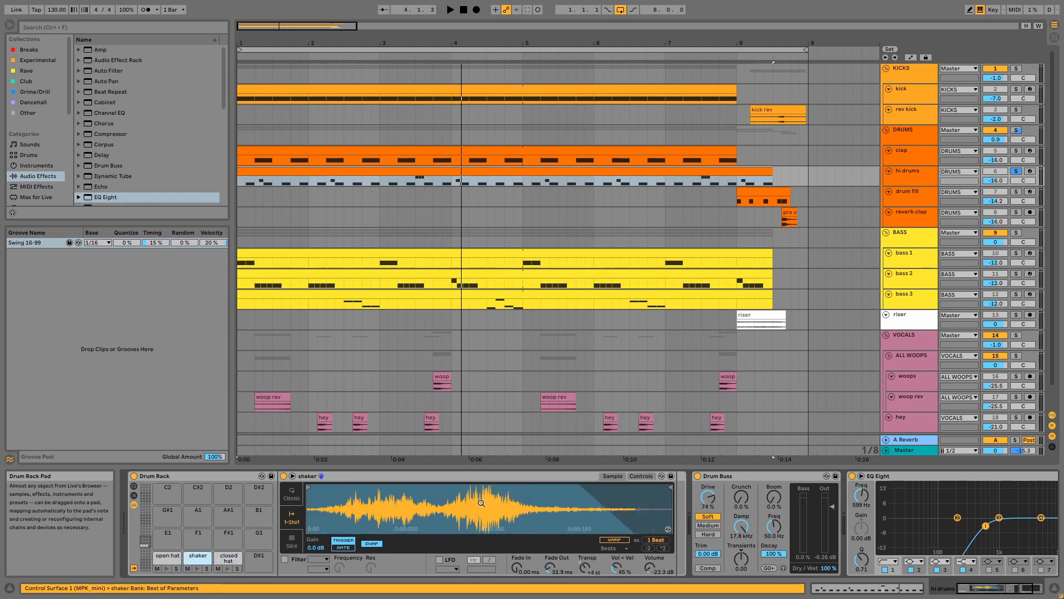
pyautogui.click(638, 475)
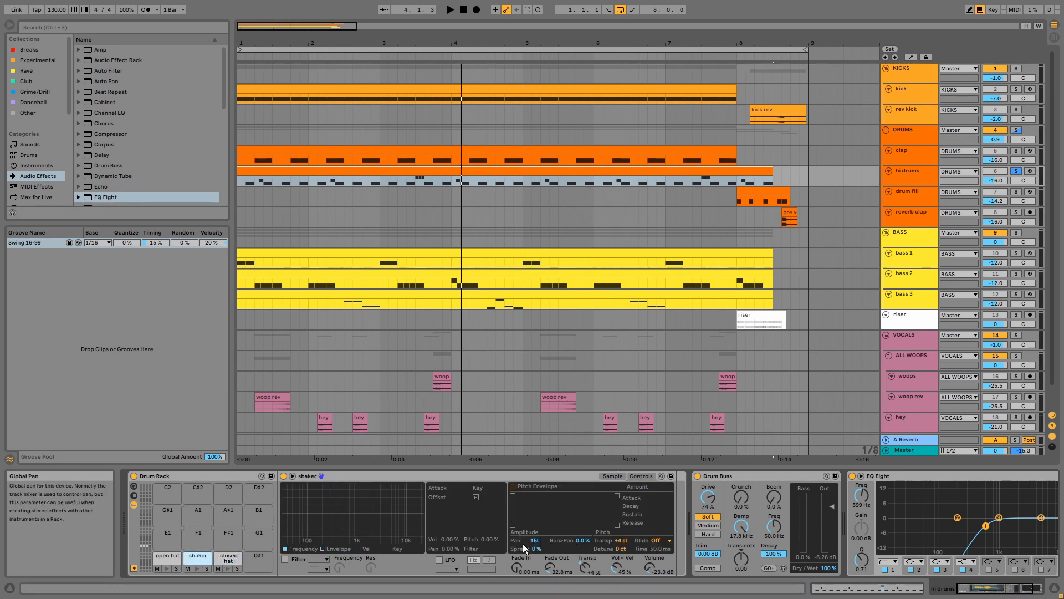
# - Show the open hat pad's devices and play the hi drums while bypassing and re-enabling its EQ Eight for comparison
pyautogui.click(167, 557)
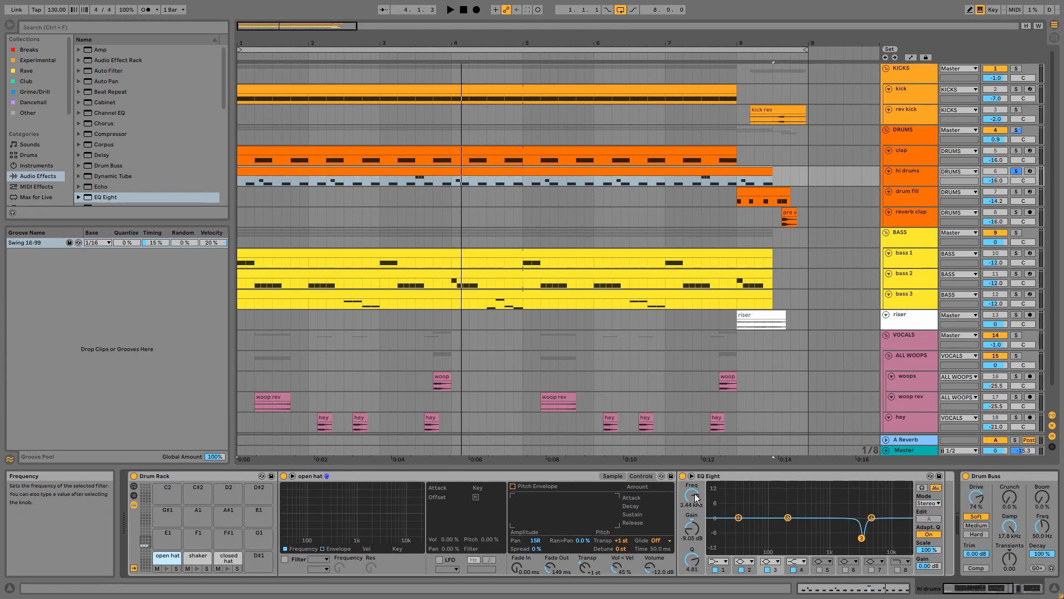
pyautogui.press('space')
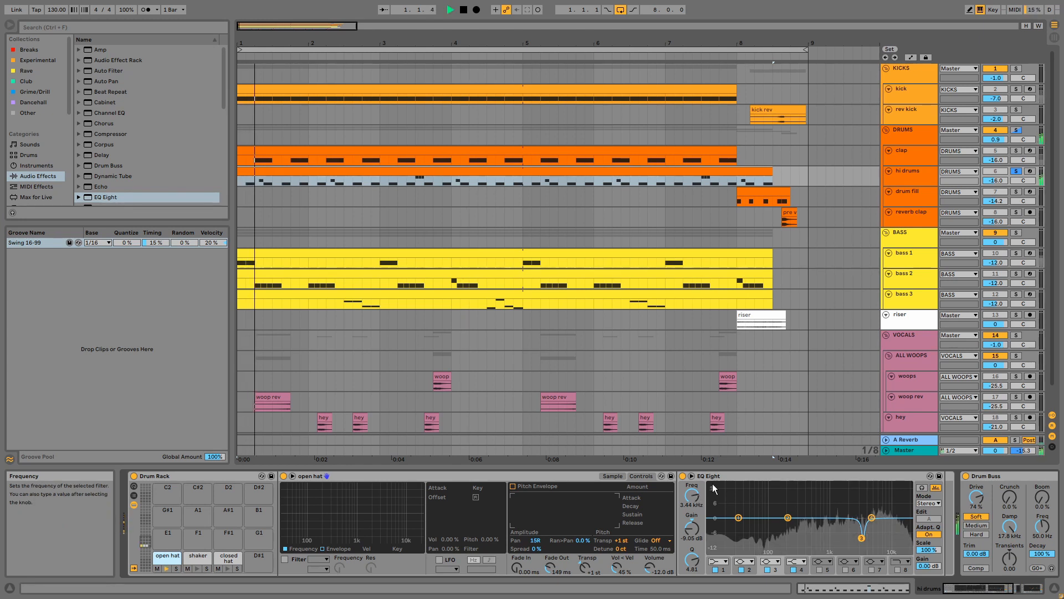
pyautogui.click(682, 475)
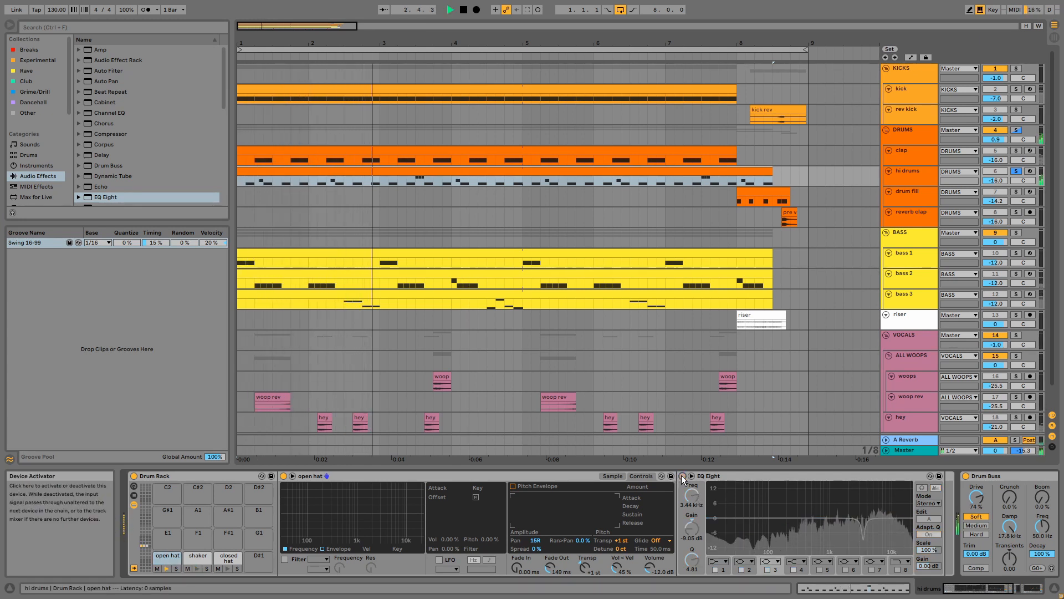
pyautogui.click(682, 476)
pyautogui.press('space')
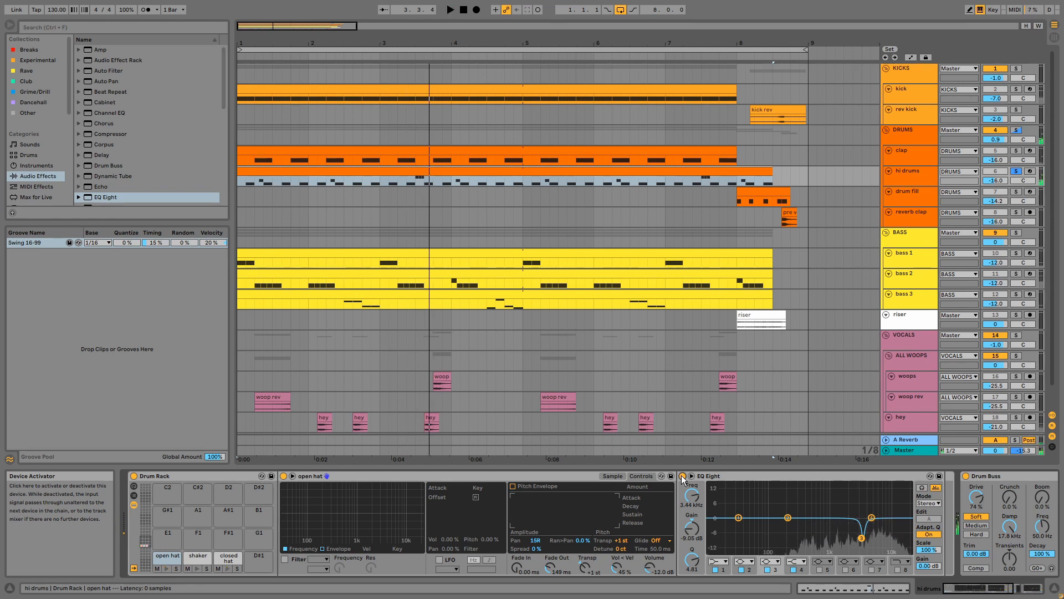
# - Preview the shaker pad in the Drum Rack and examine its Drum Buss and EQ Eight
pyautogui.click(192, 558)
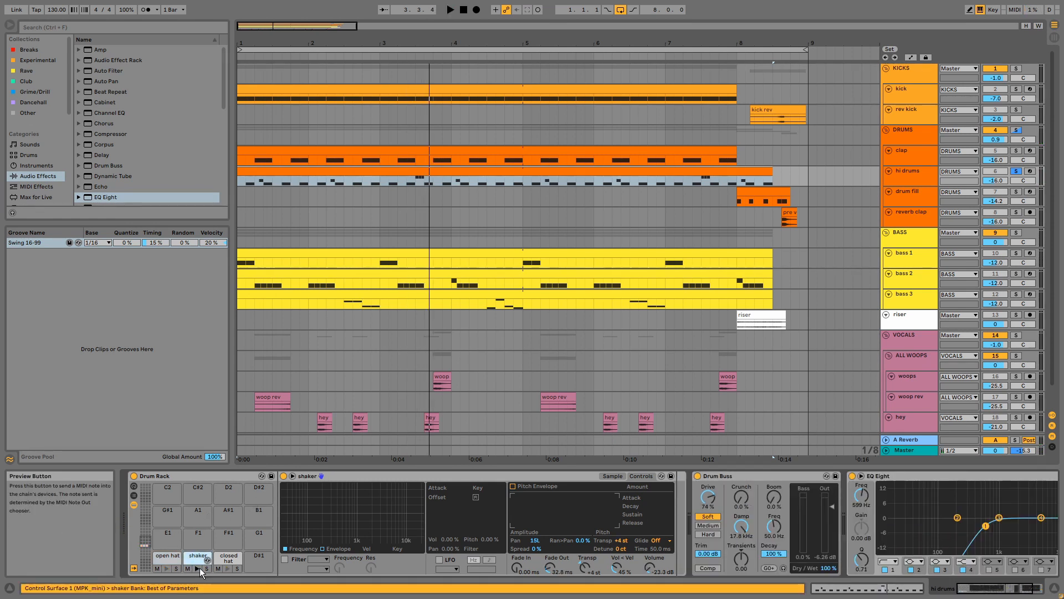
pyautogui.click(199, 568)
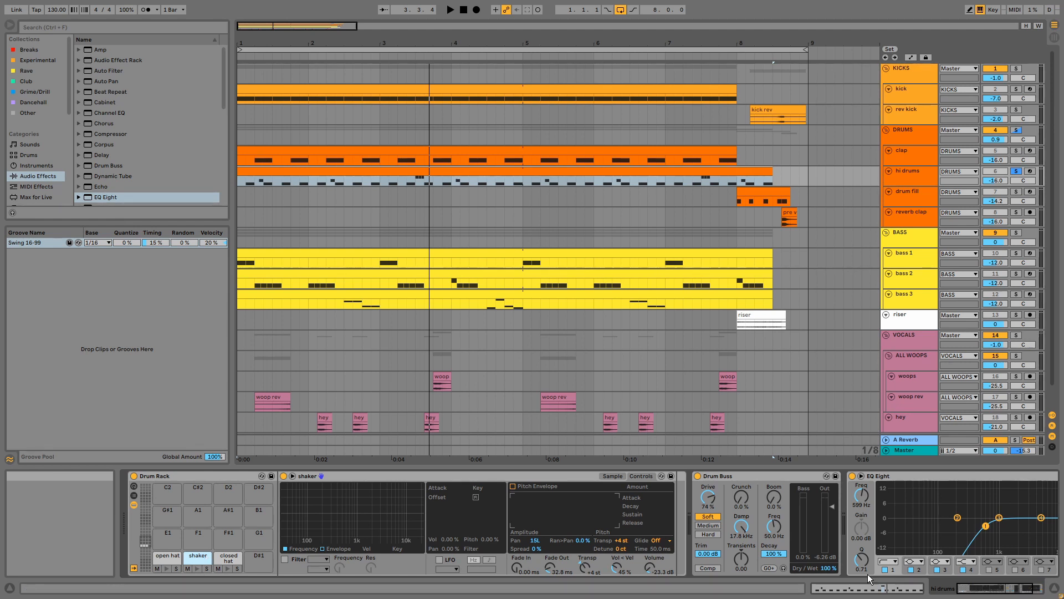
pyautogui.click(989, 591)
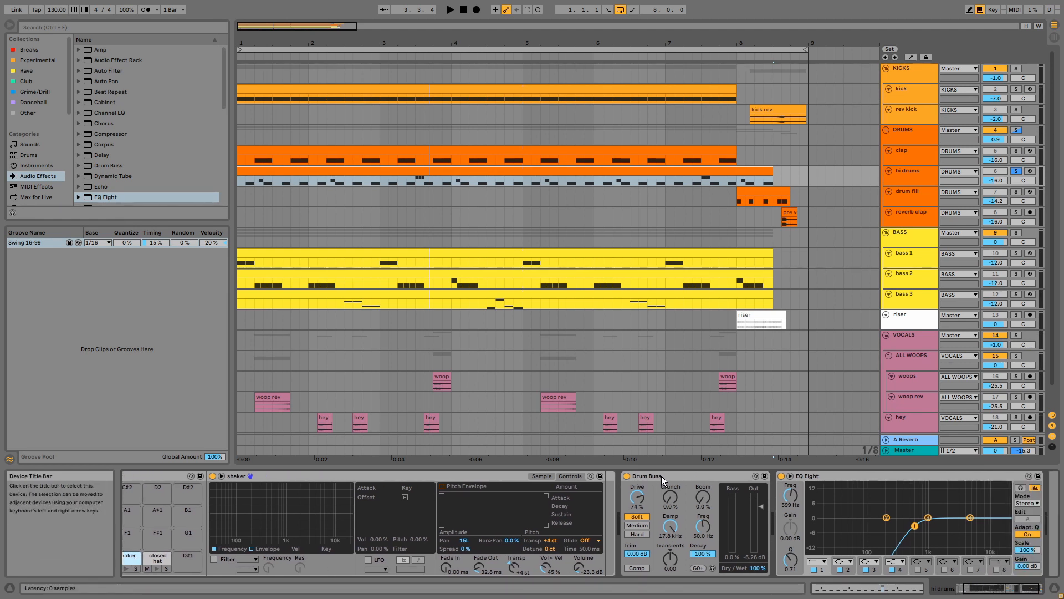
pyautogui.click(659, 477)
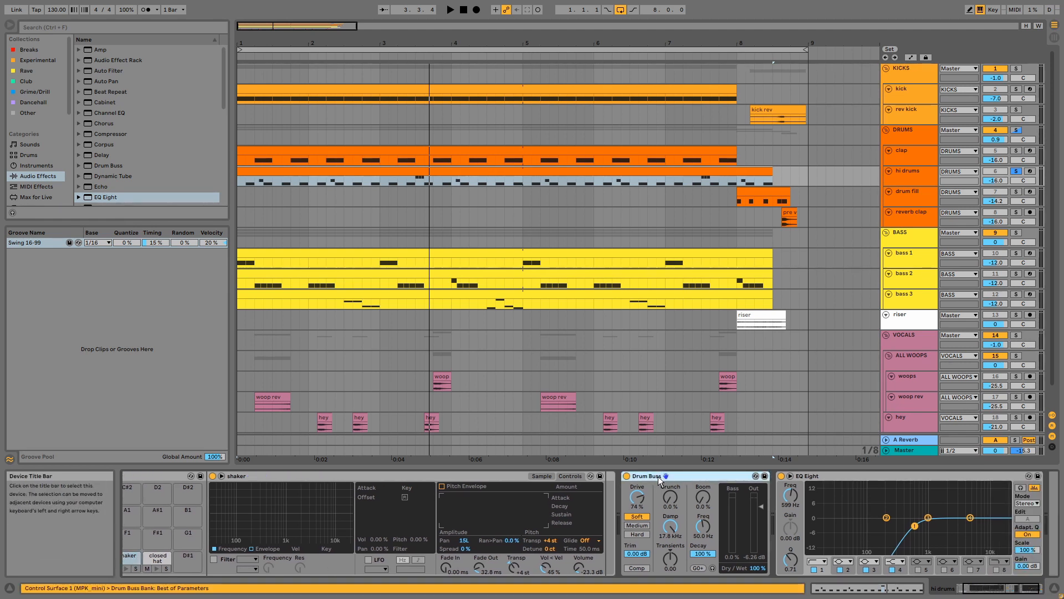
pyautogui.click(849, 473)
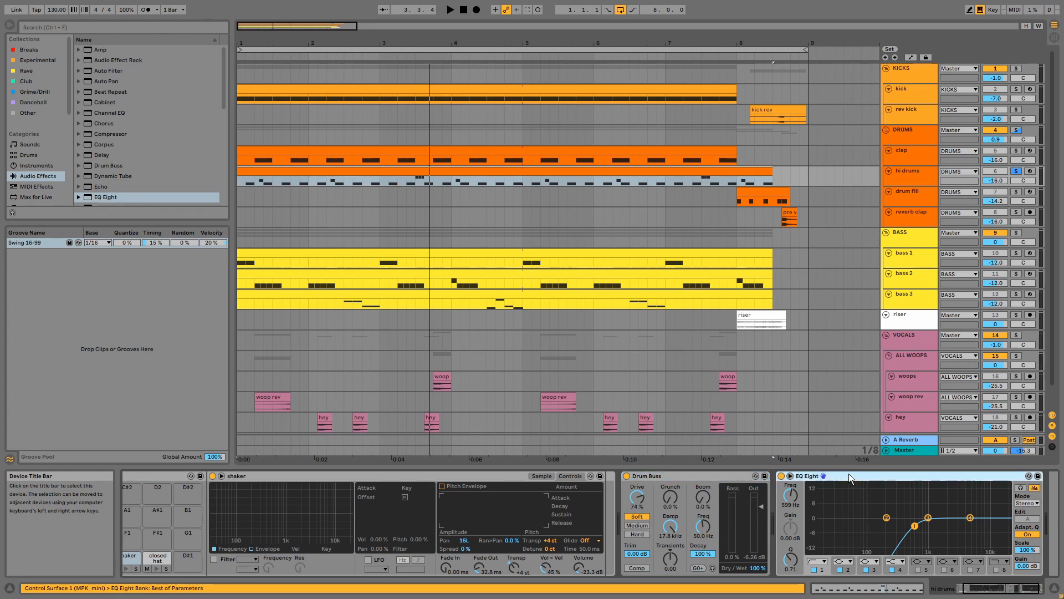
# - Open the hi drums clip in the note editor and play its open hat, shaker and closed hat pattern
pyautogui.doubleClick(719, 174)
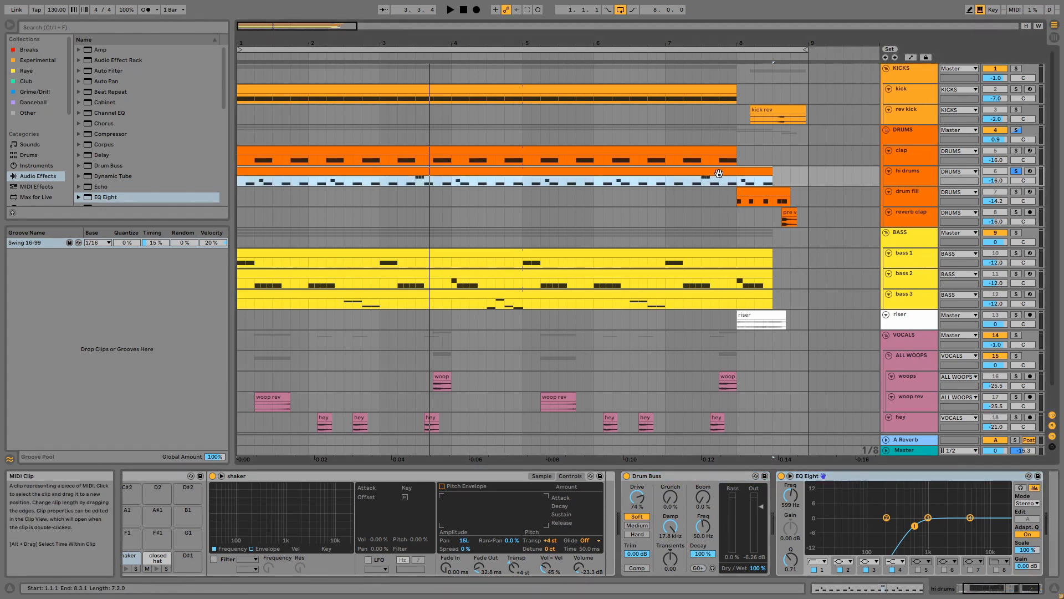
pyautogui.press('space')
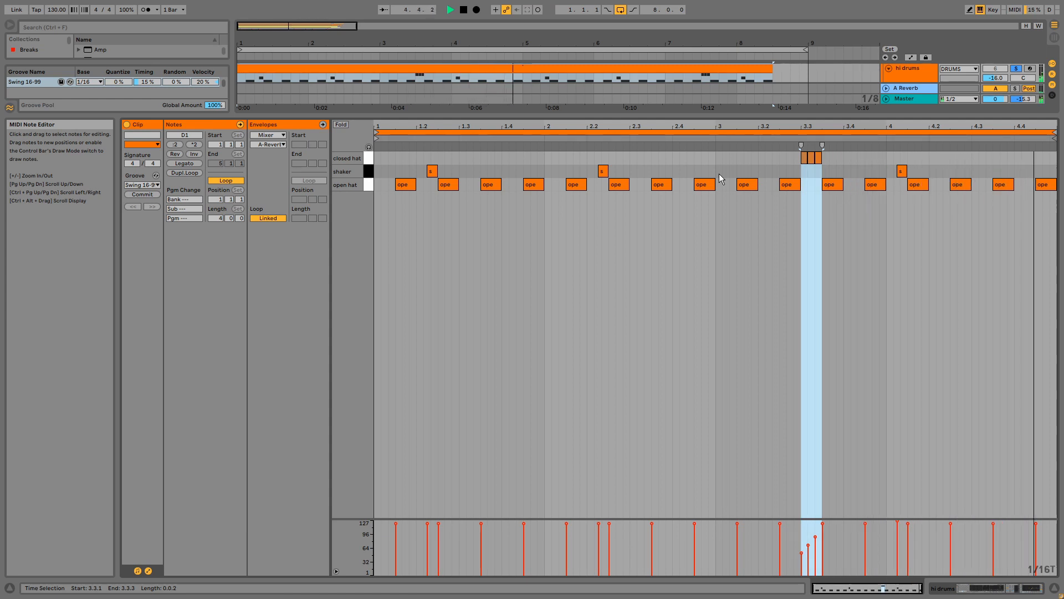
pyautogui.press('space')
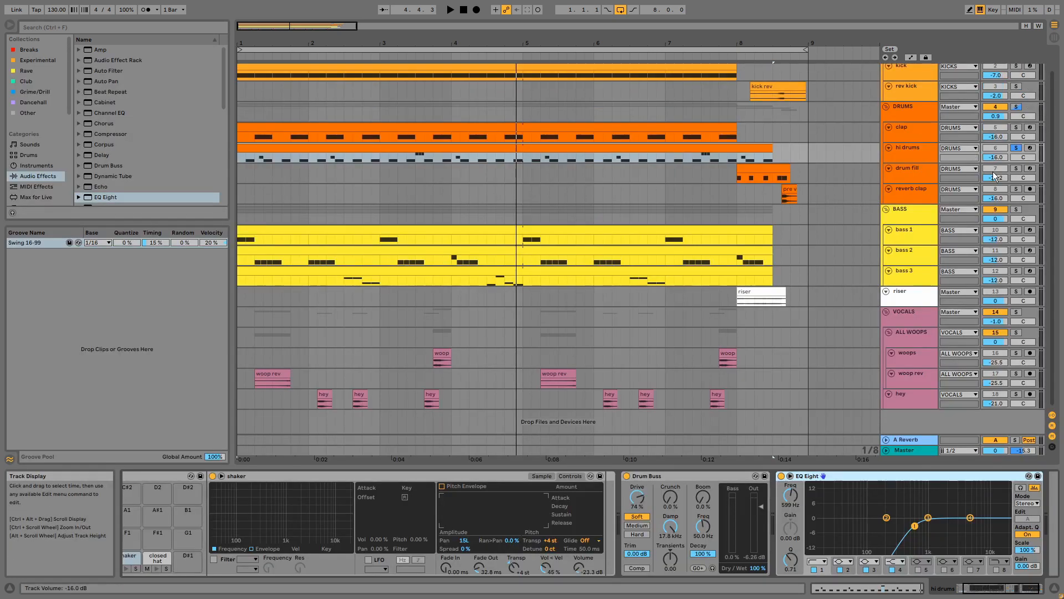
# - Solo the drum fill track and play its clip from bar 8
pyautogui.click(1017, 169)
pyautogui.click(768, 168)
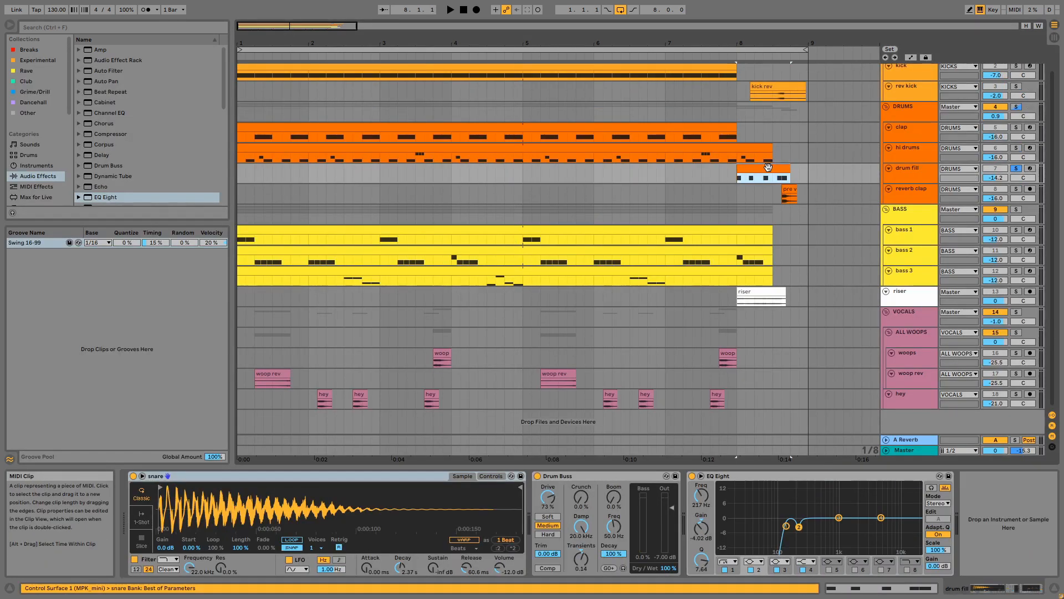
pyautogui.press('space')
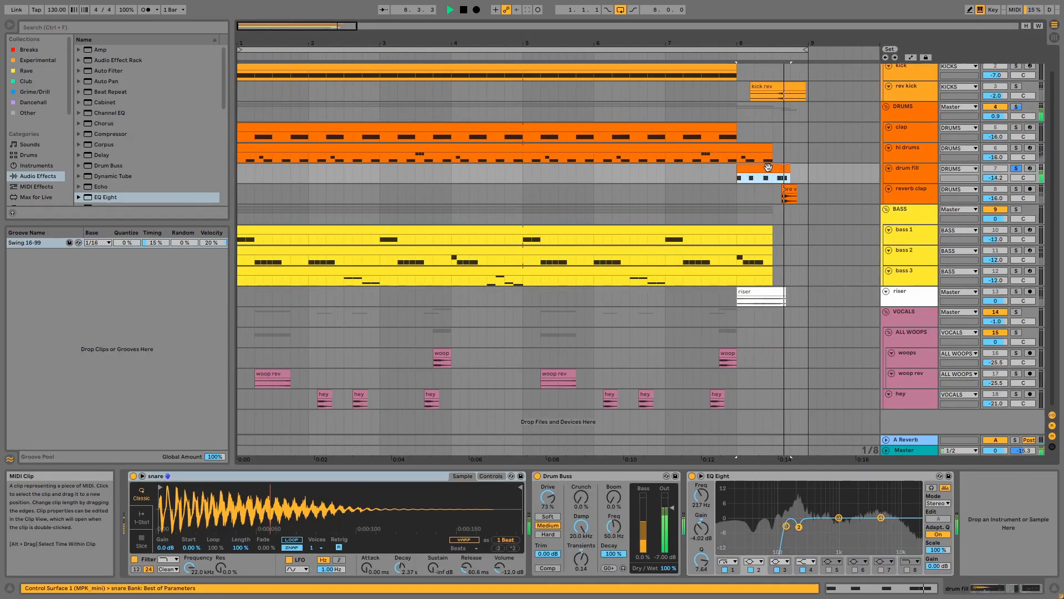
# - Unsolo the drum fill track and play the full mix from bar 7 to hear the fill in context
pyautogui.click(1016, 169)
pyautogui.click(666, 177)
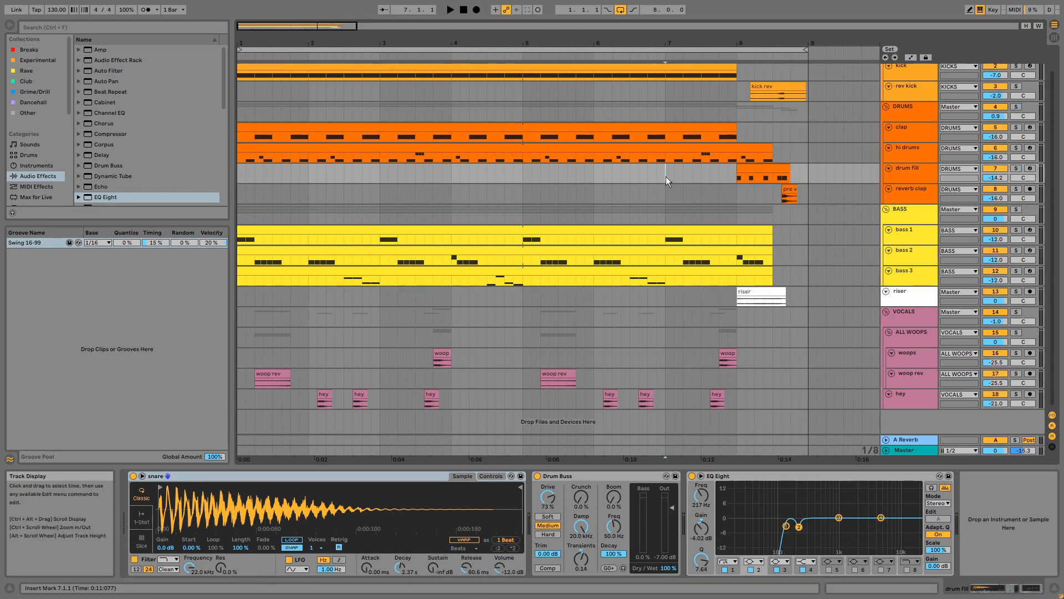
pyautogui.press('space')
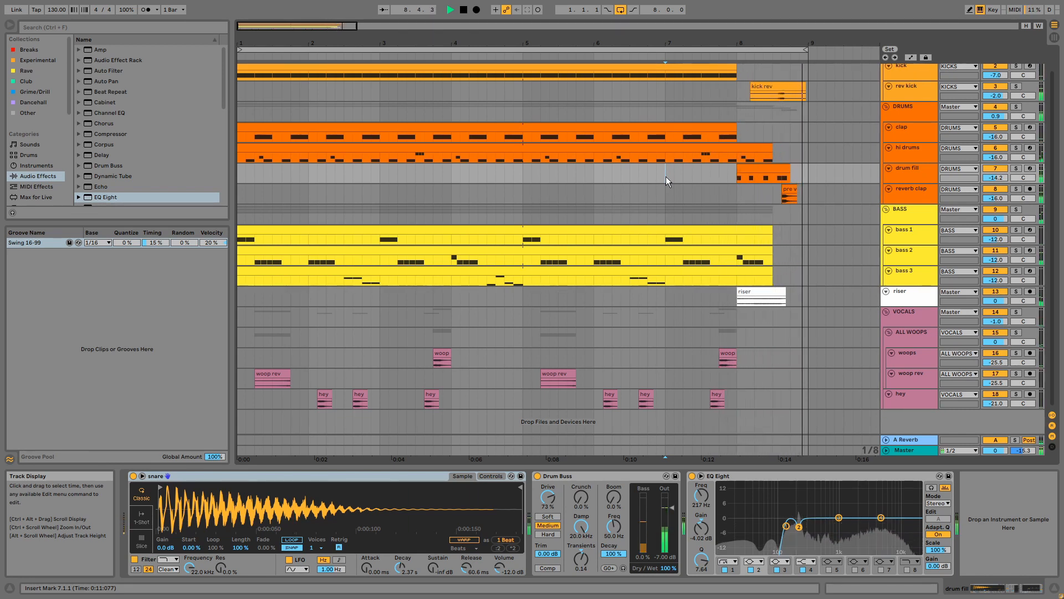
pyautogui.press('space')
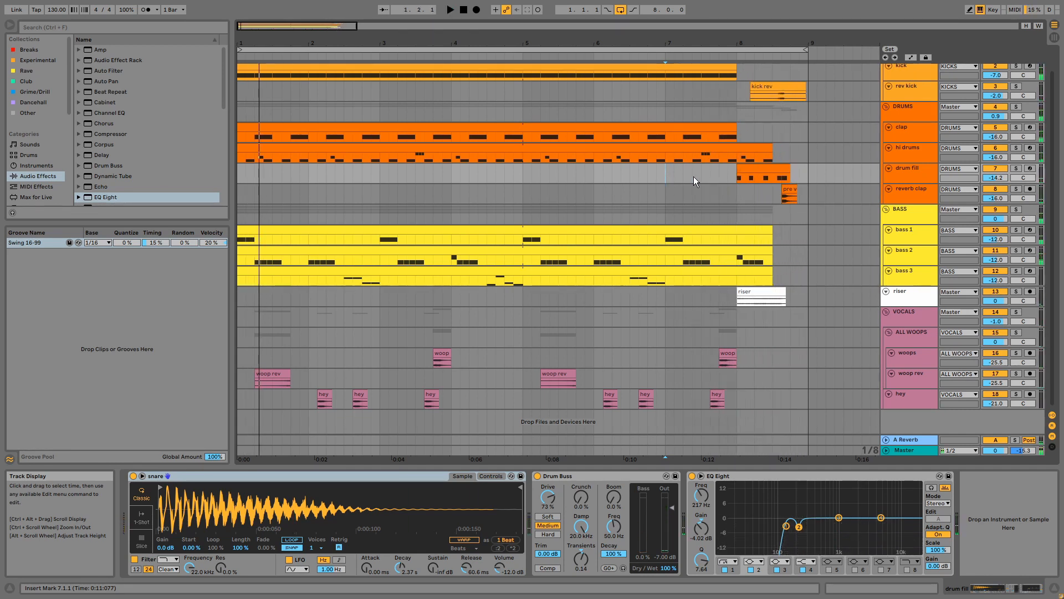
# - Examine the Drum Buss and EQ Eight on the drum fill track and the notes in its clip
pyautogui.click(909, 172)
pyautogui.click(598, 477)
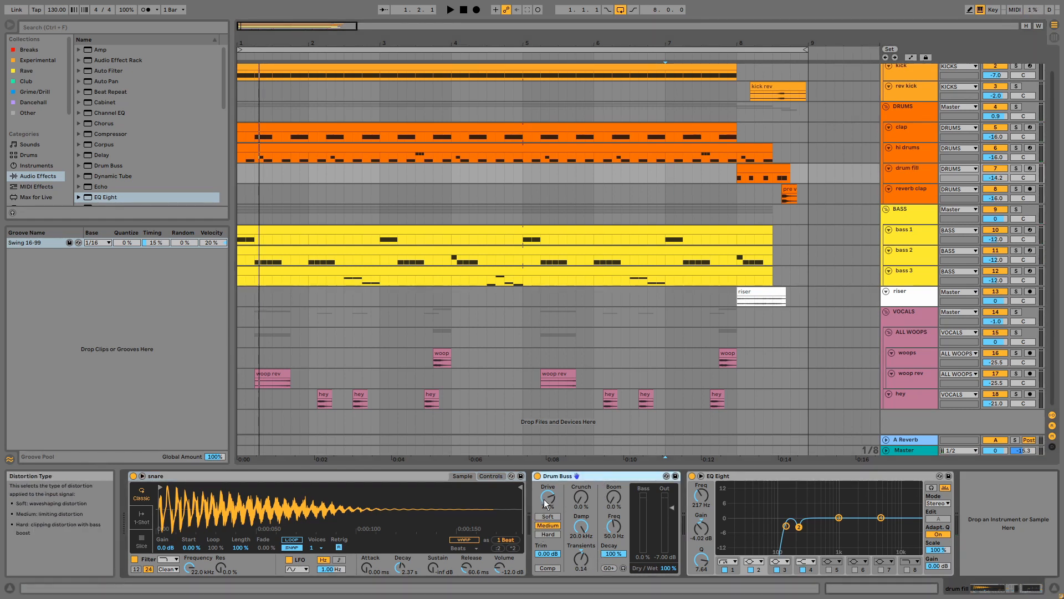
pyautogui.click(776, 478)
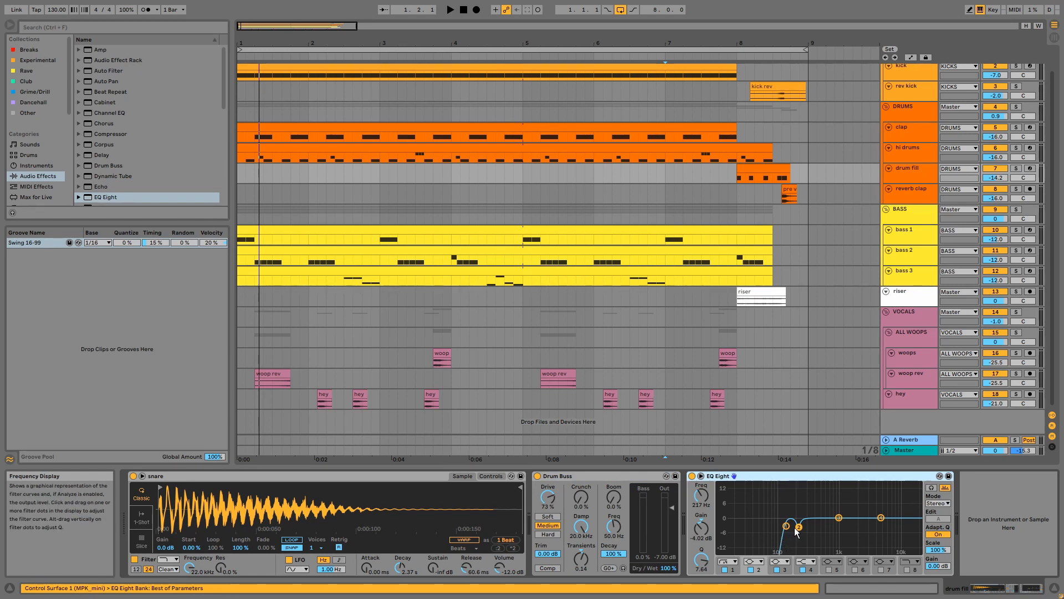
pyautogui.doubleClick(744, 170)
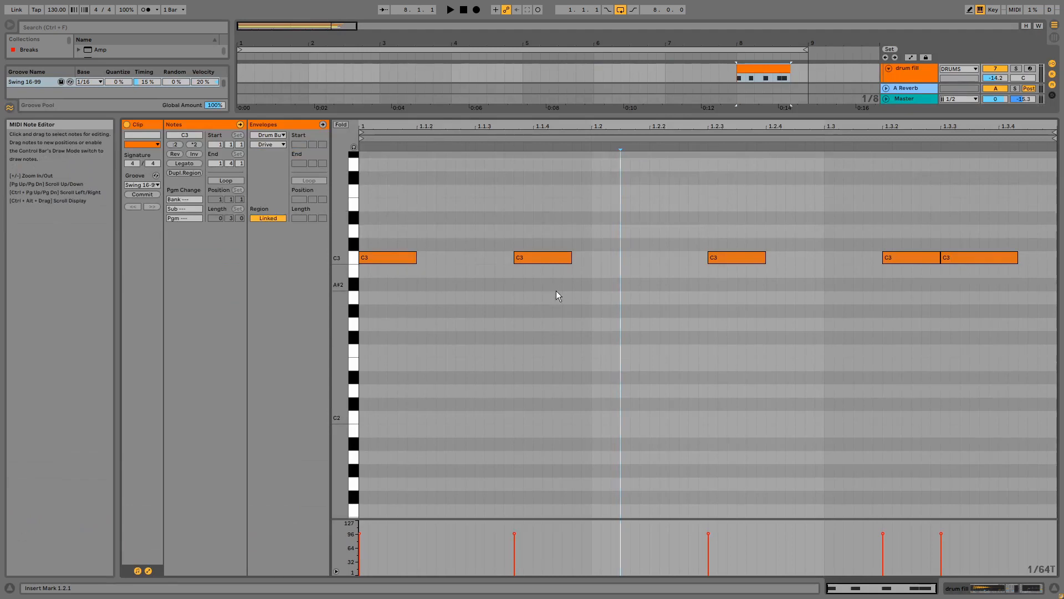
pyautogui.rightClick(533, 311)
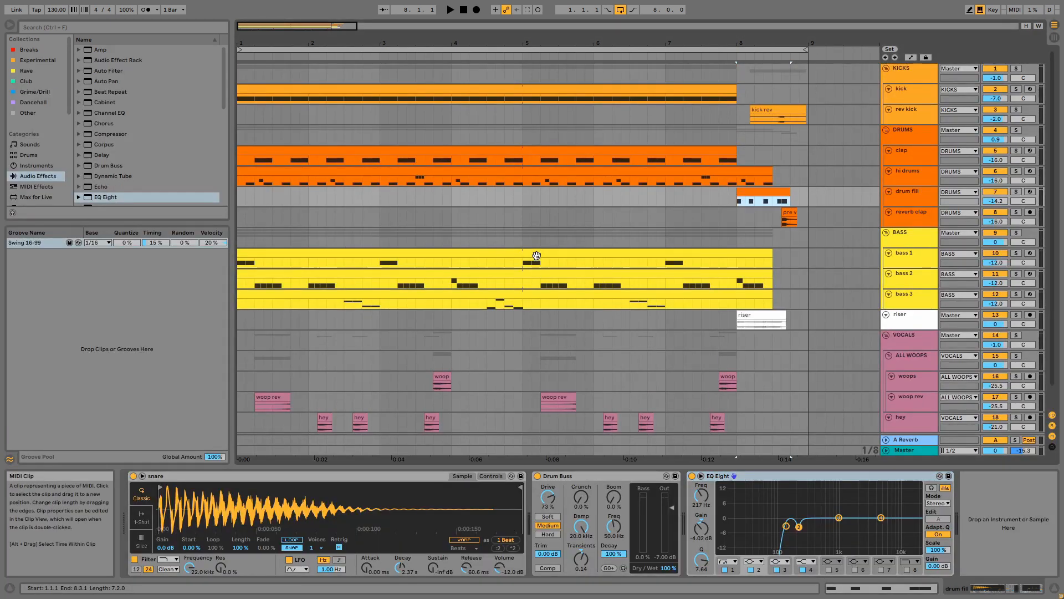
# - Select the clap, hi drums and drum fill clips in turn and review the Swing 16-99 groove in the groove pool
pyautogui.click(570, 153)
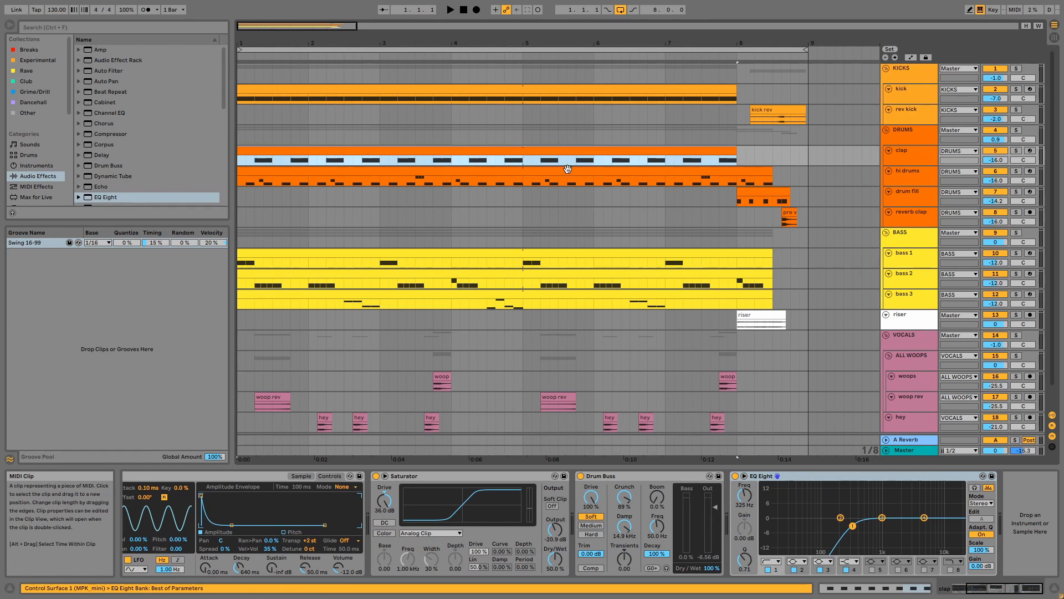
pyautogui.click(567, 176)
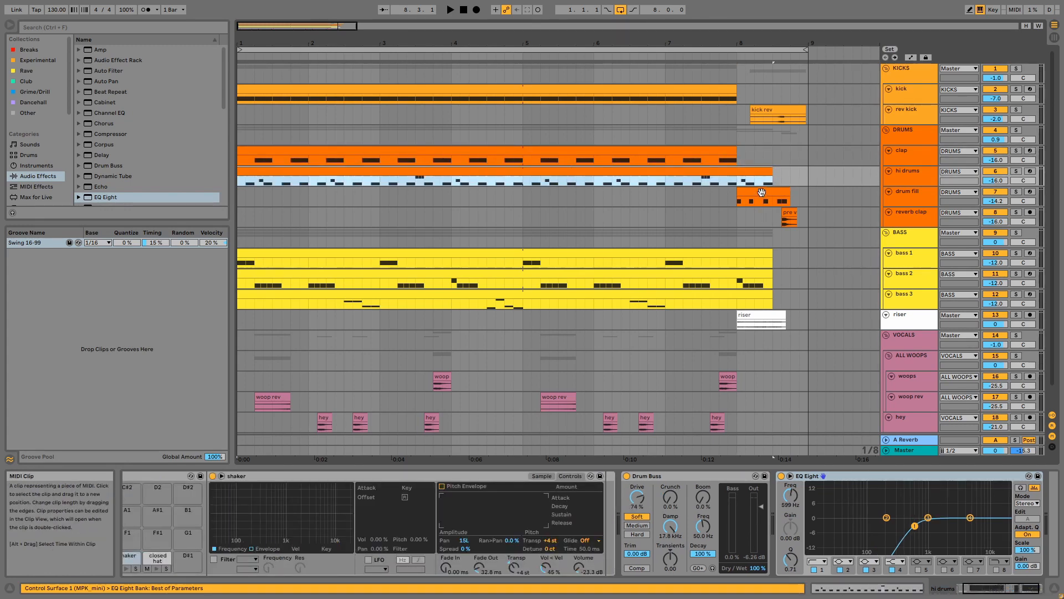
pyautogui.click(761, 192)
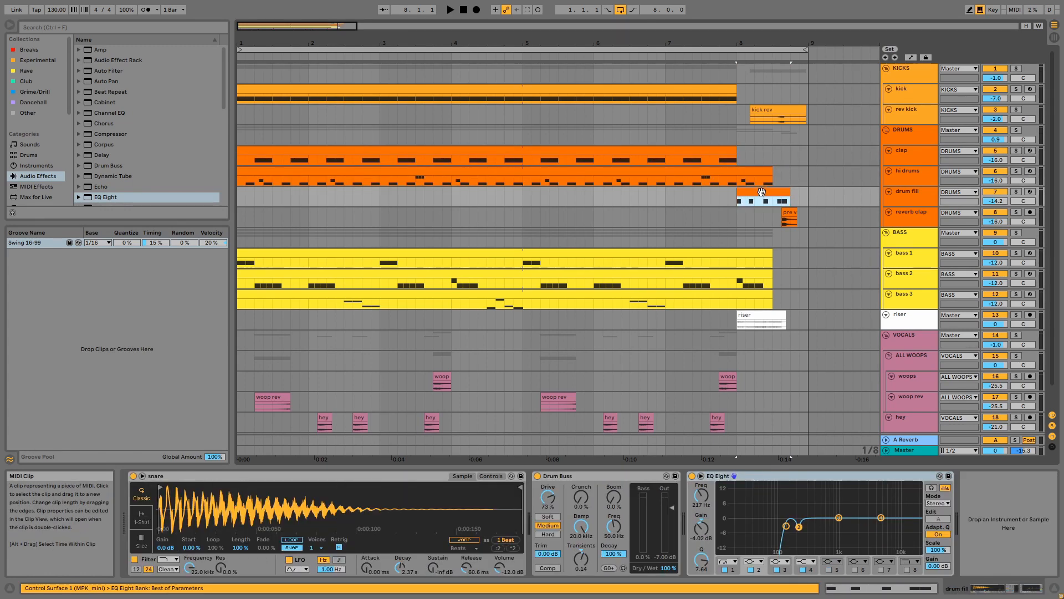
pyautogui.click(20, 242)
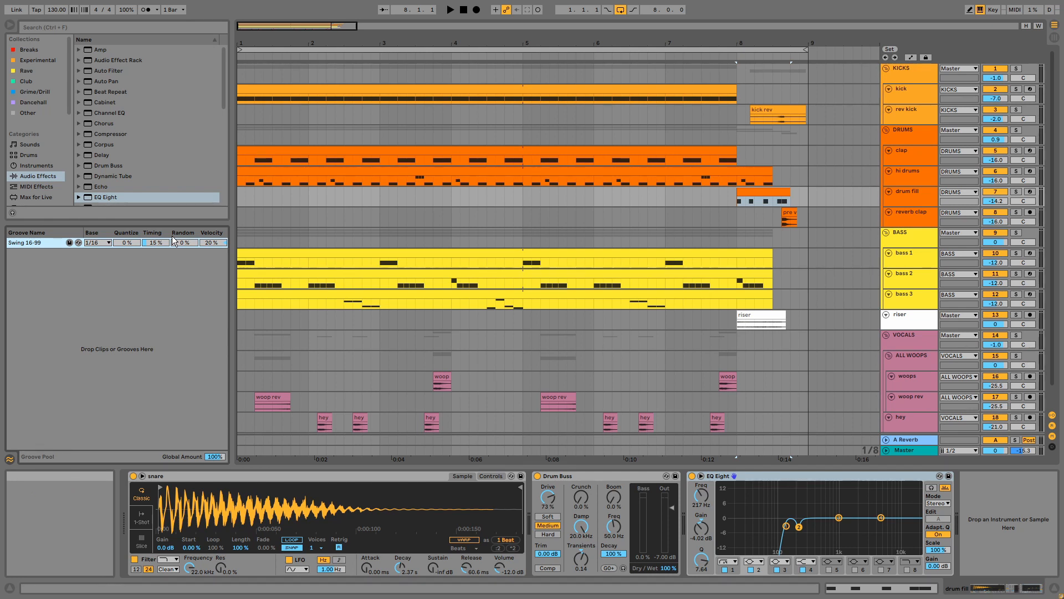
# - Play the arrangement from bar 8 and solo the reverb clap track to audition its clip
pyautogui.click(738, 219)
pyautogui.press('space')
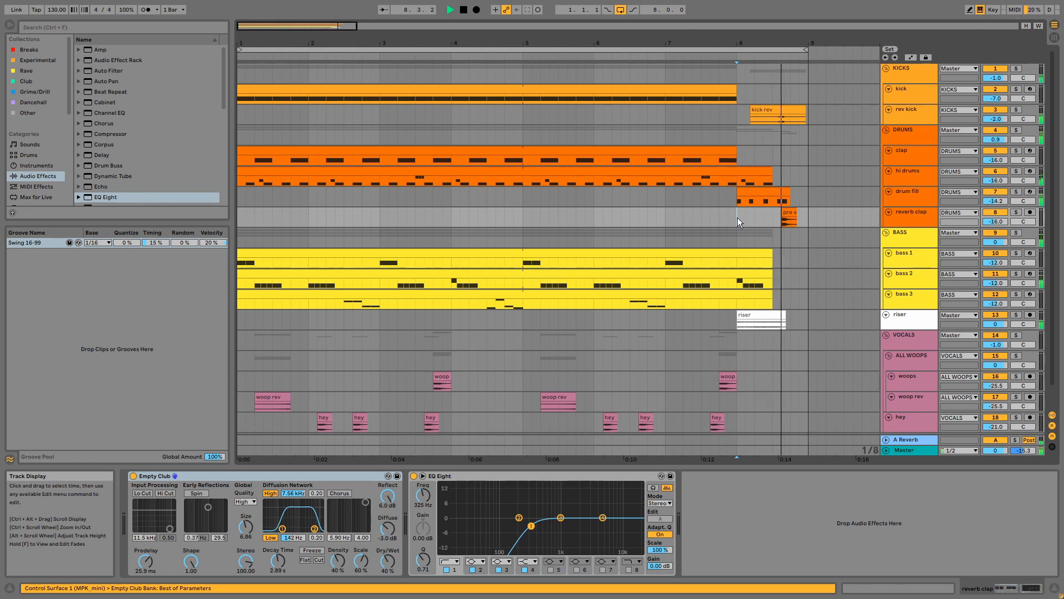
pyautogui.click(1016, 213)
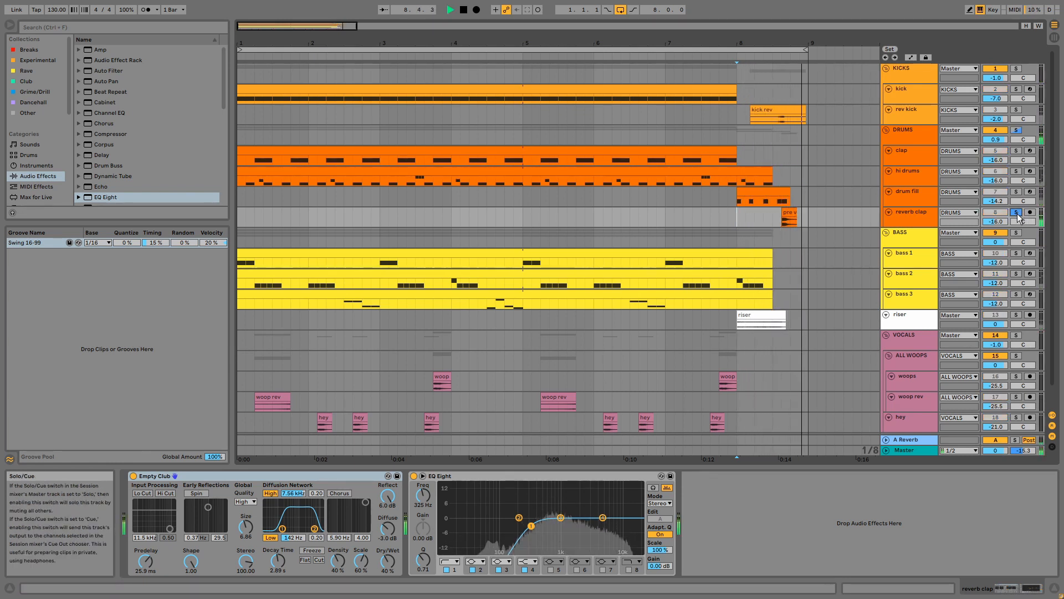
pyautogui.press('space')
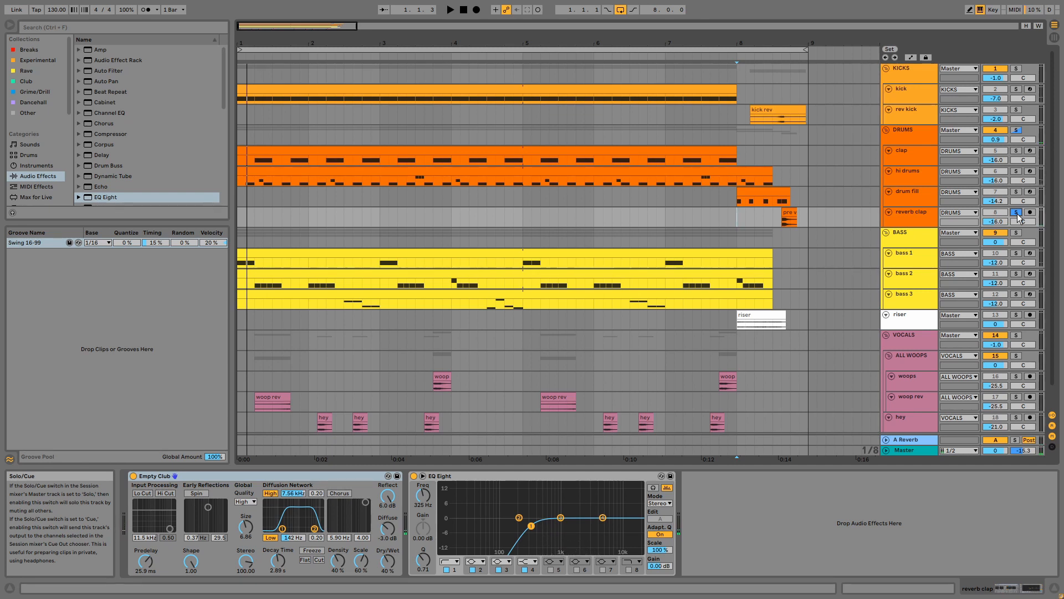
# - Examine the Empty Club reverb and EQ Eight on the reverb clap track
pyautogui.click(919, 217)
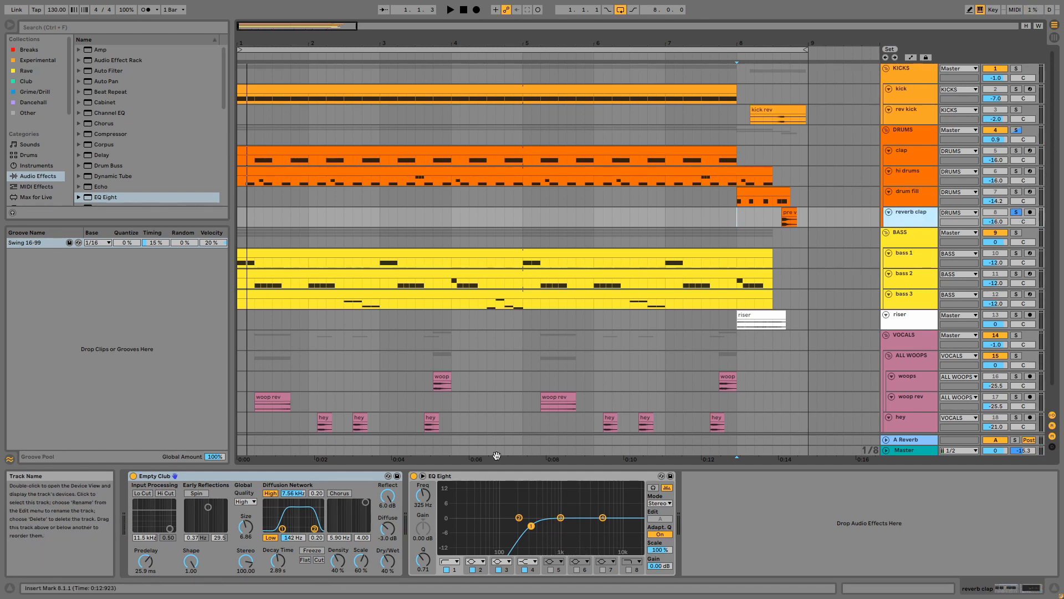
pyautogui.click(289, 481)
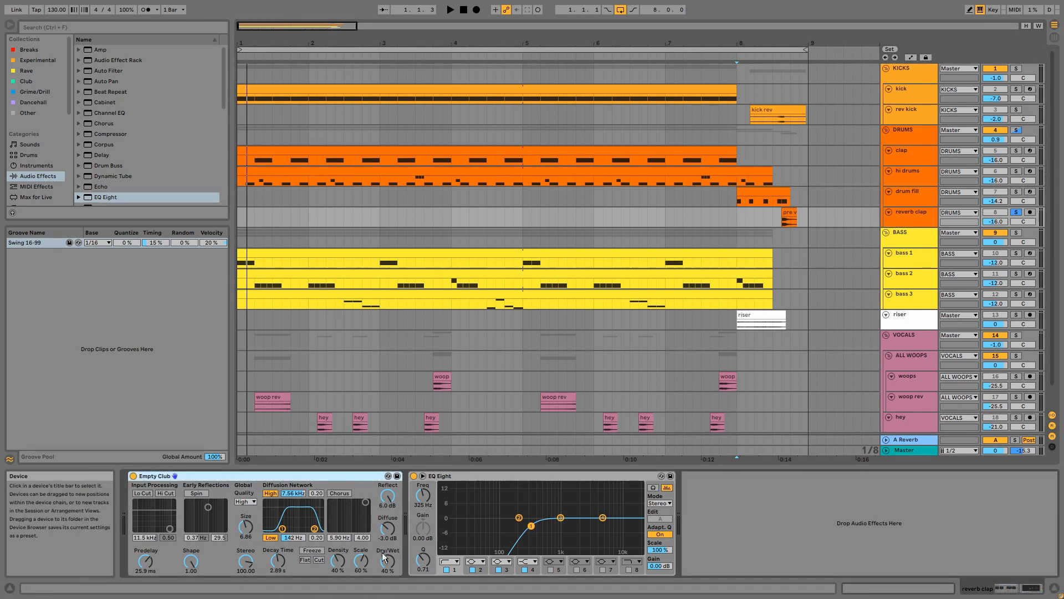
pyautogui.click(468, 477)
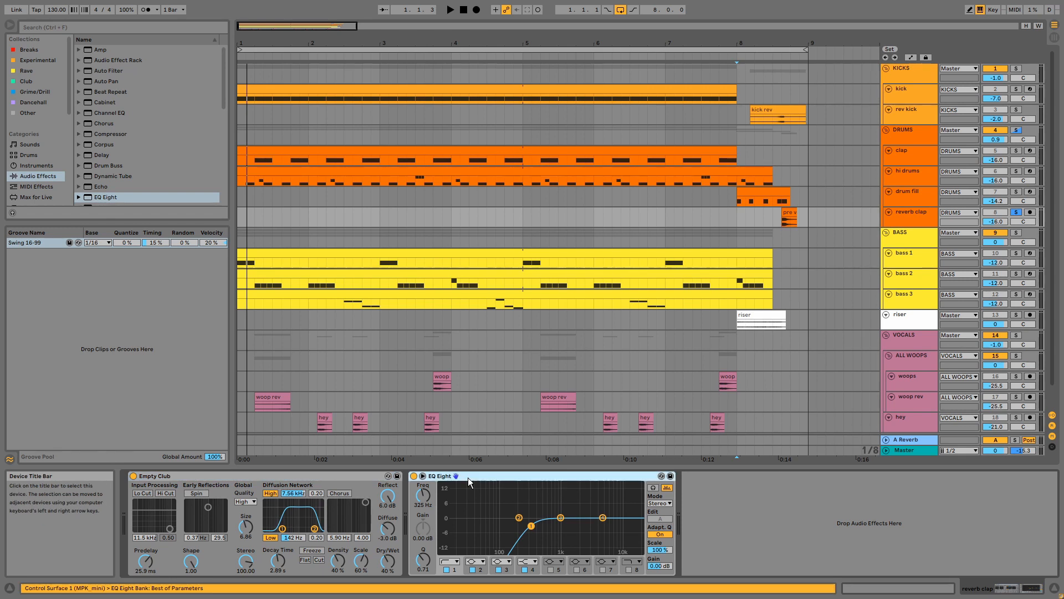
# - Enlarge the DRUMS group track to reveal its send level and show the devices on the A Reverb return
pyautogui.click(917, 137)
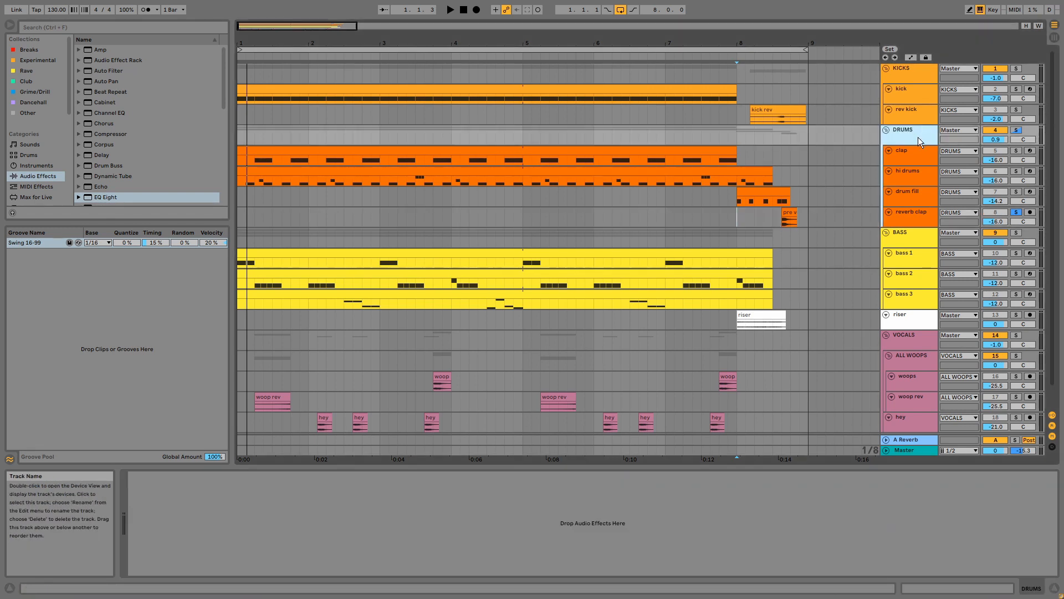
pyautogui.moveTo(917, 143); pyautogui.dragTo(917, 153)
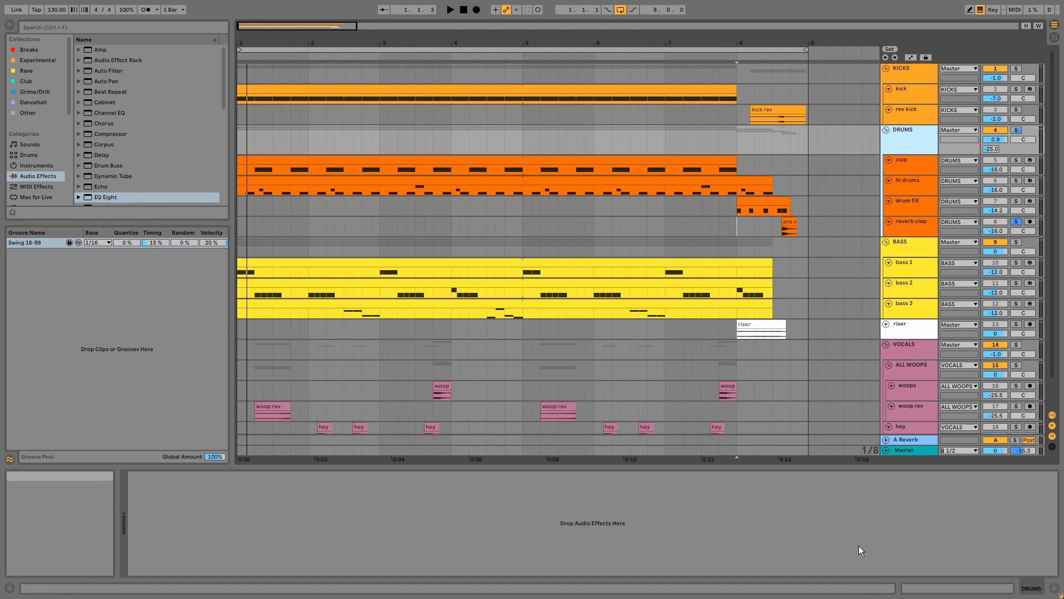
pyautogui.click(903, 442)
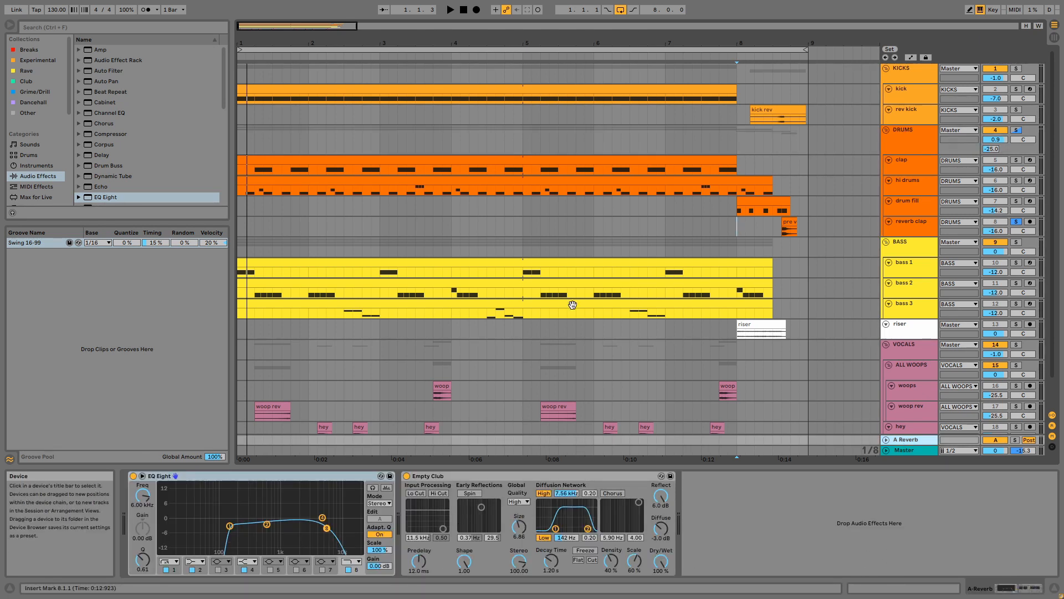
# - Solo the KICKS and DRUMS groups together during playback, and clear the solos to hear the full mix
pyautogui.click(1018, 132)
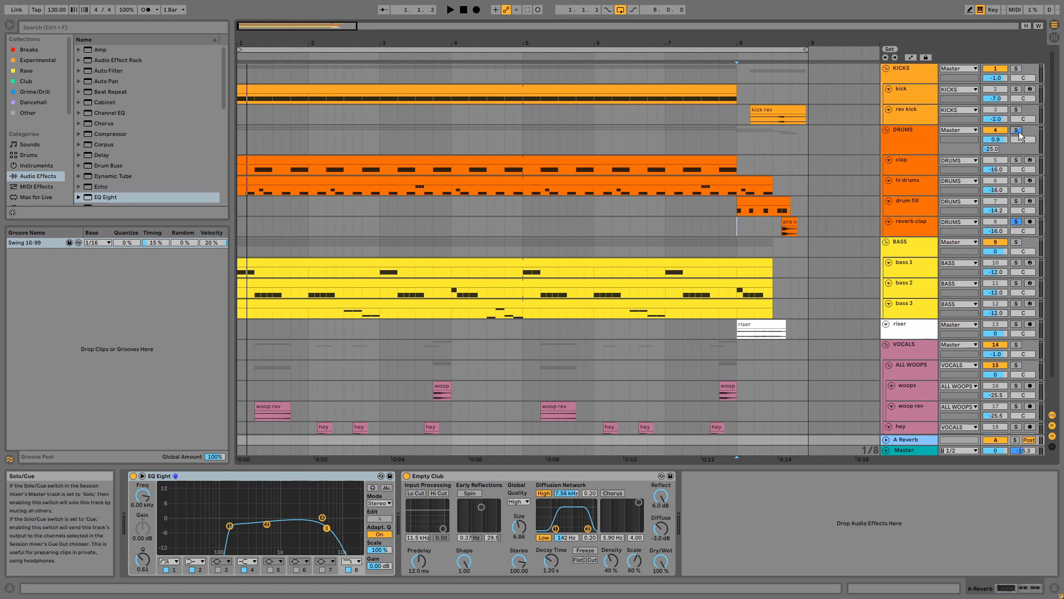
pyautogui.click(1017, 69)
pyautogui.press('space')
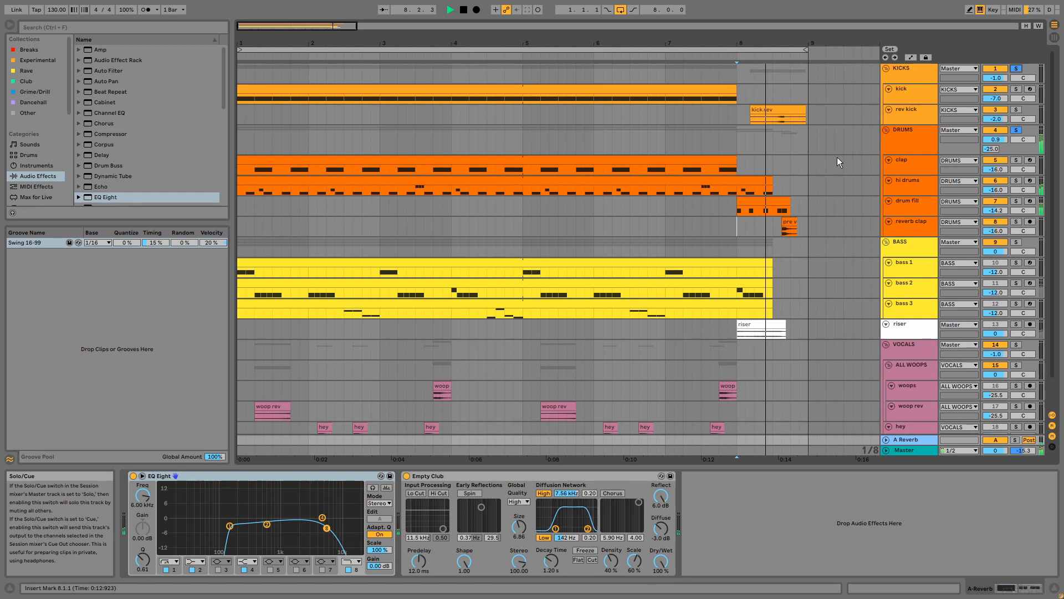
pyautogui.click(685, 156)
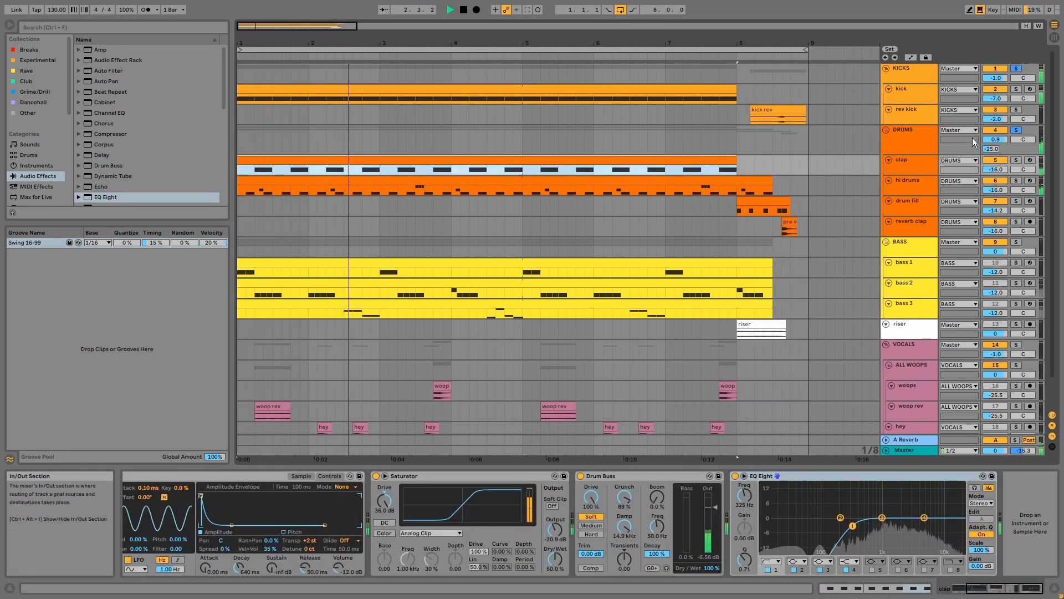
pyautogui.click(1016, 131)
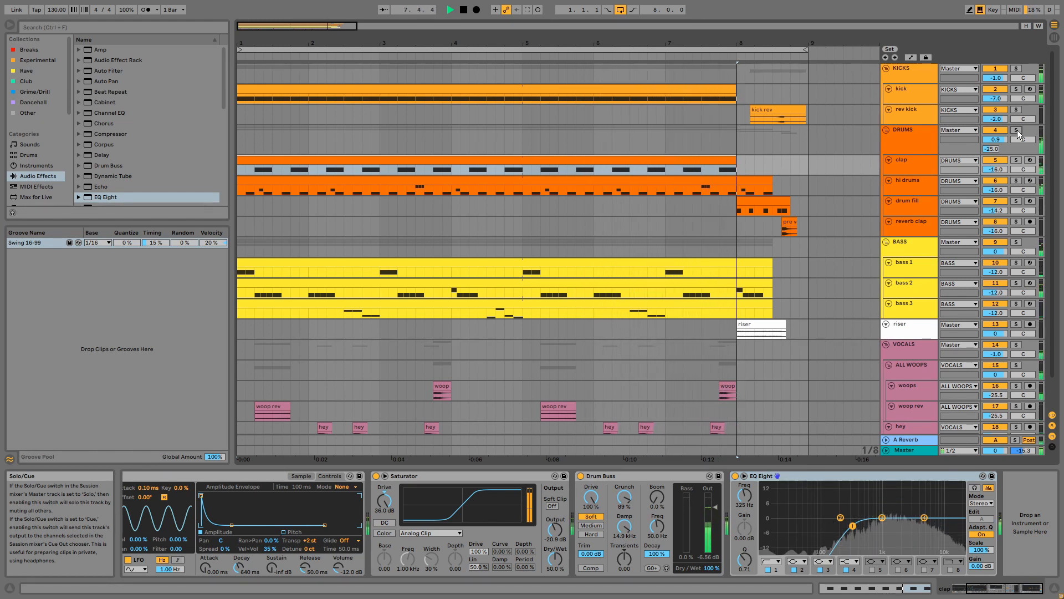
pyautogui.press('space')
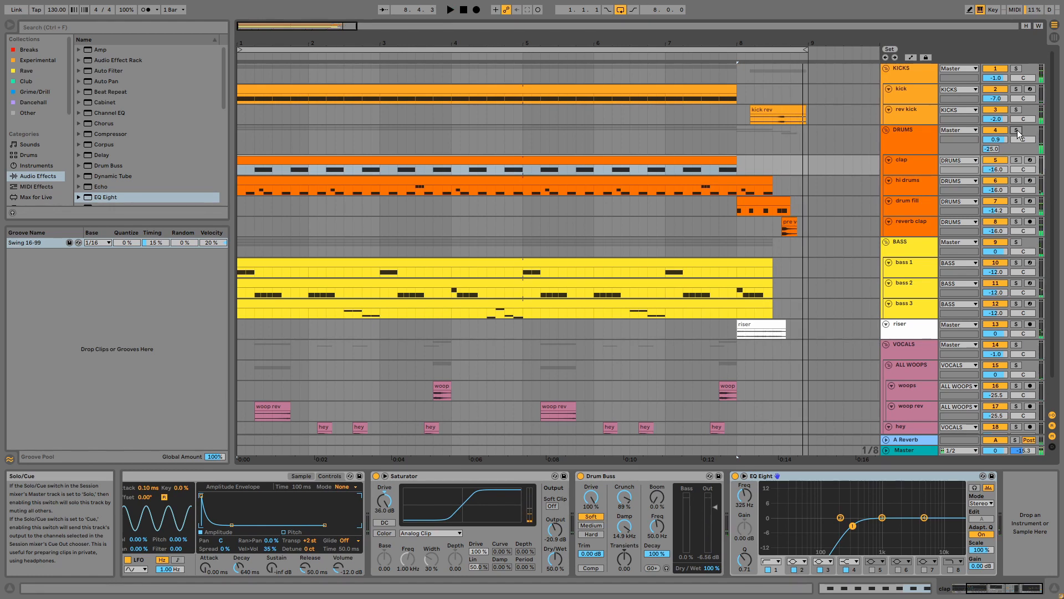
# - Solo the BASS group and audition it from the start of the bass 1 clip
pyautogui.click(1016, 242)
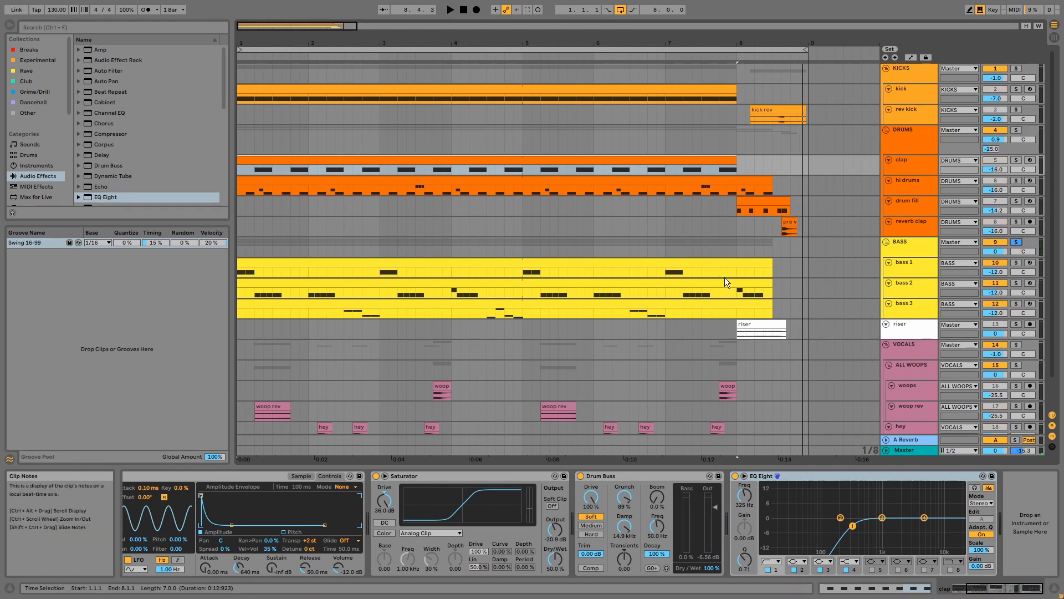
pyautogui.click(717, 264)
pyautogui.press('space')
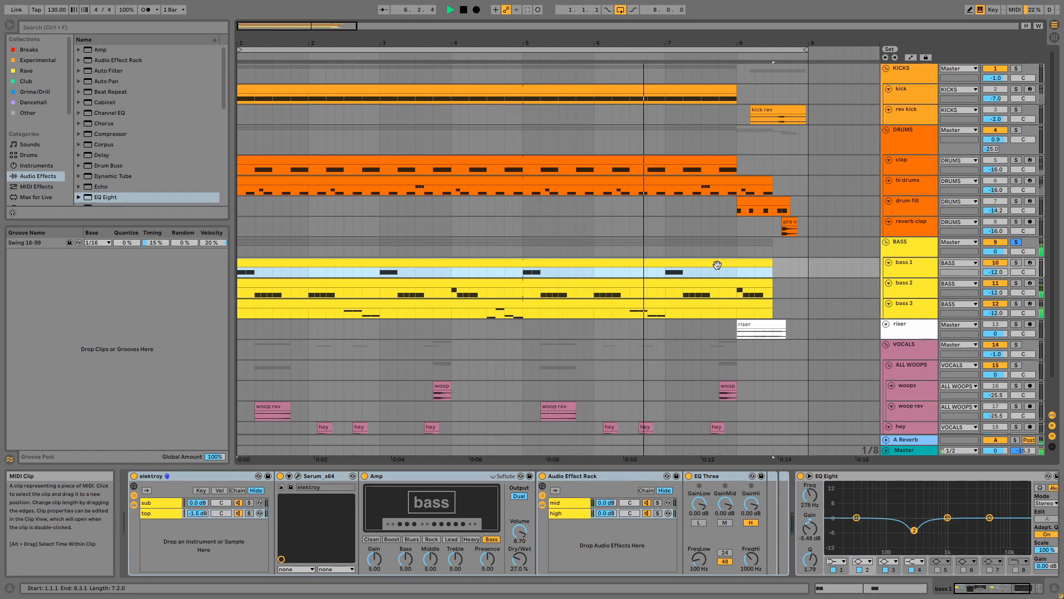
pyautogui.press('space')
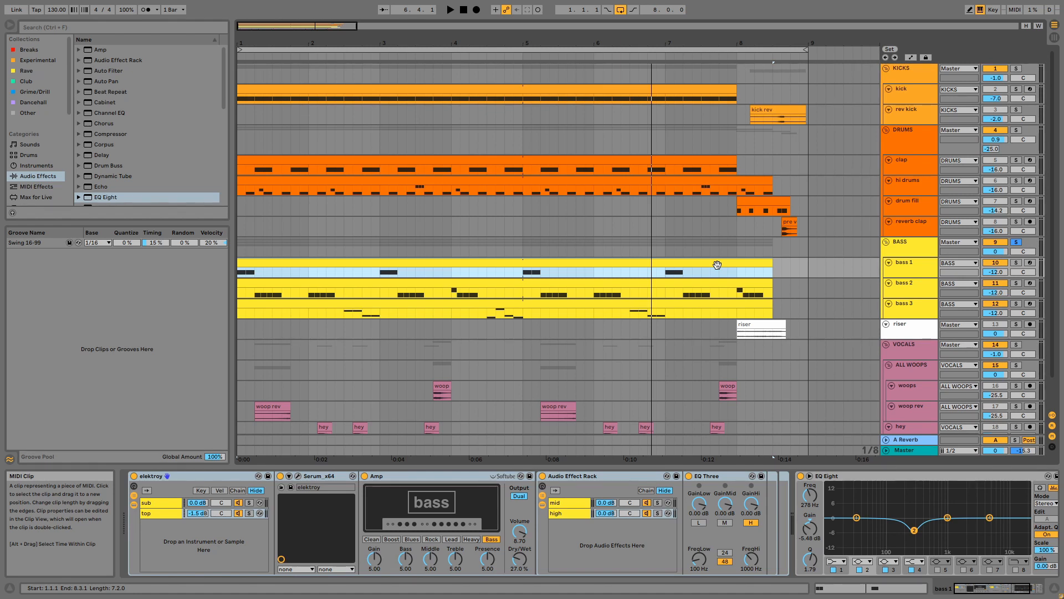
# - Examine the sub and top chains of the elektroy rack, including the mid and high chains of its nested Audio Effect Rack
pyautogui.click(155, 502)
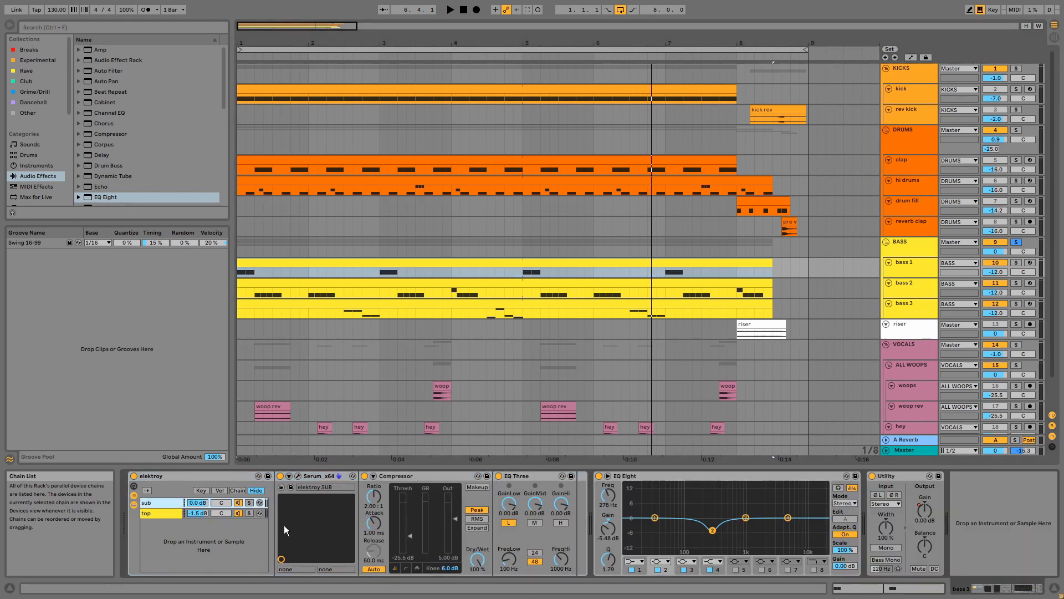
pyautogui.click(525, 477)
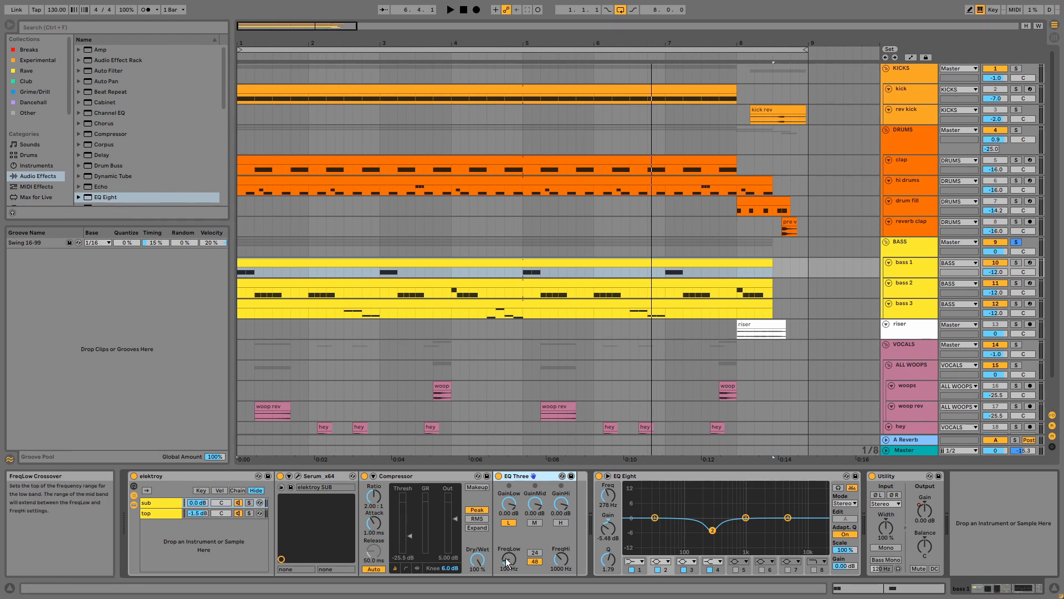
pyautogui.click(152, 514)
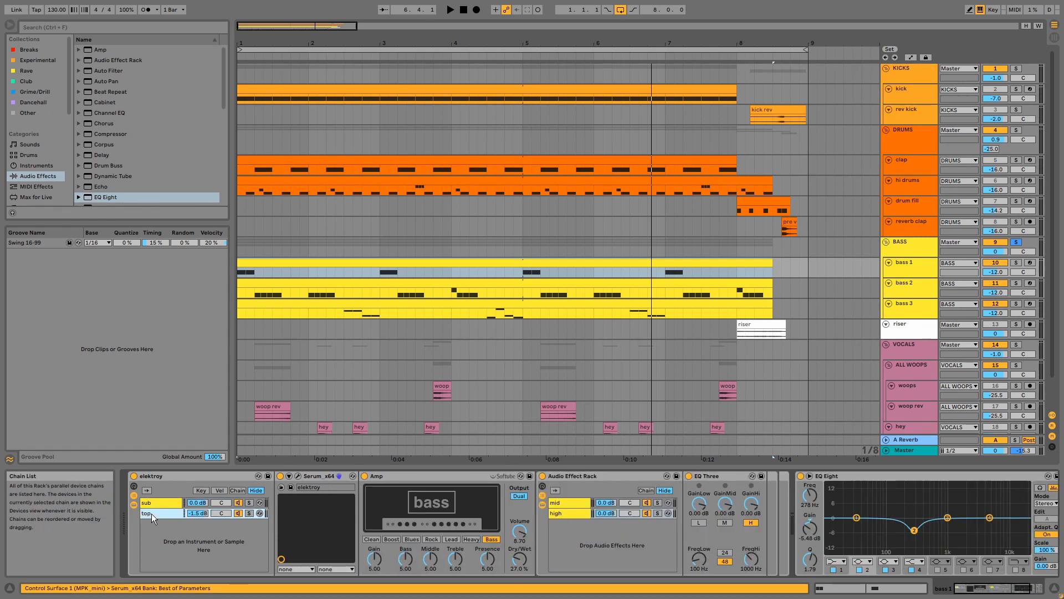
pyautogui.click(571, 504)
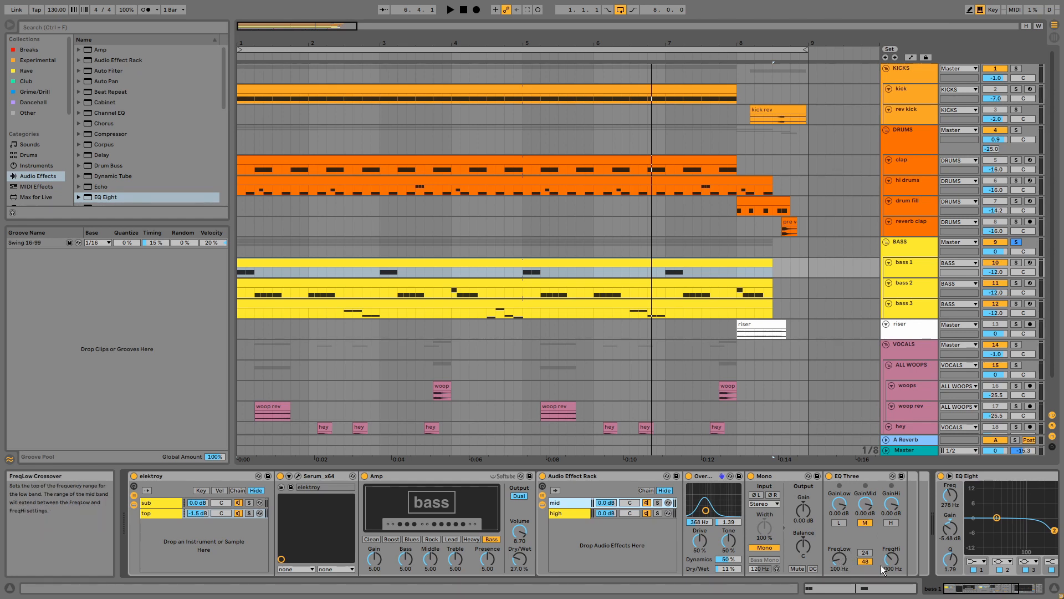
pyautogui.click(557, 514)
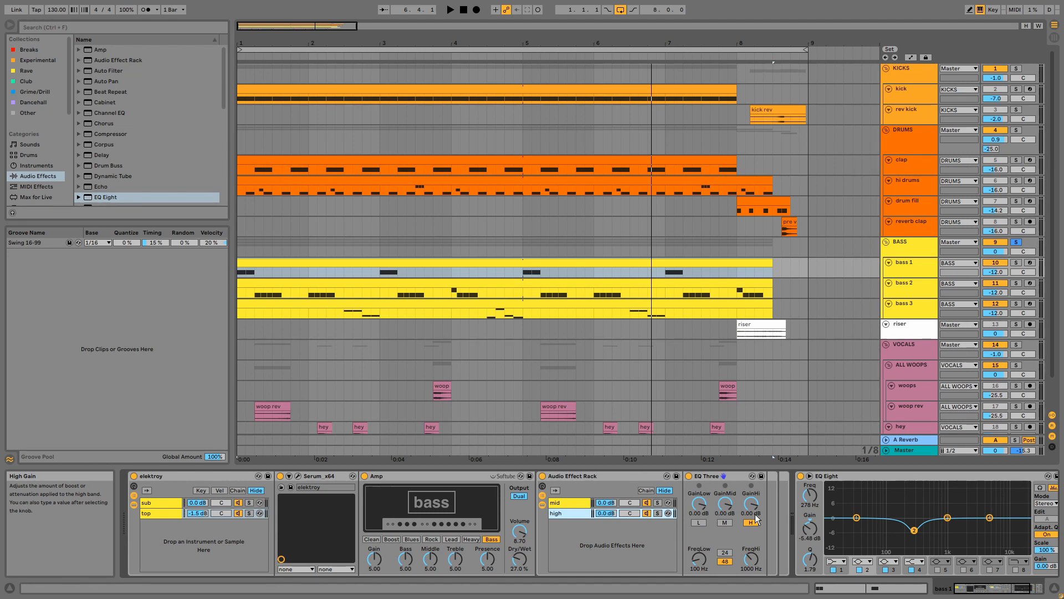
# - Solo the bass 1 track and audition its clip from the beginning
pyautogui.click(1017, 265)
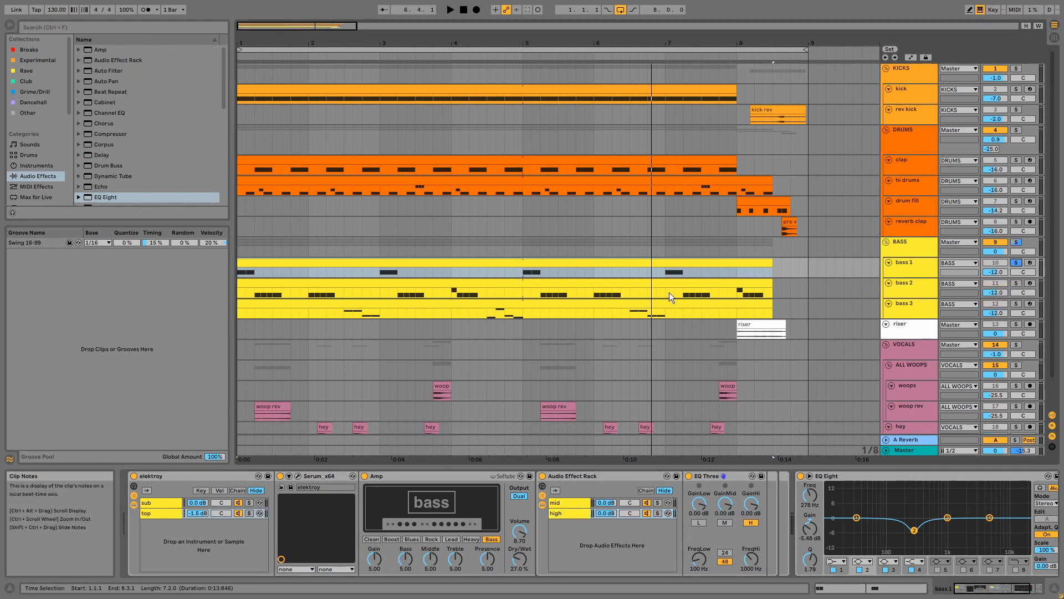
pyautogui.click(660, 262)
pyautogui.press('space')
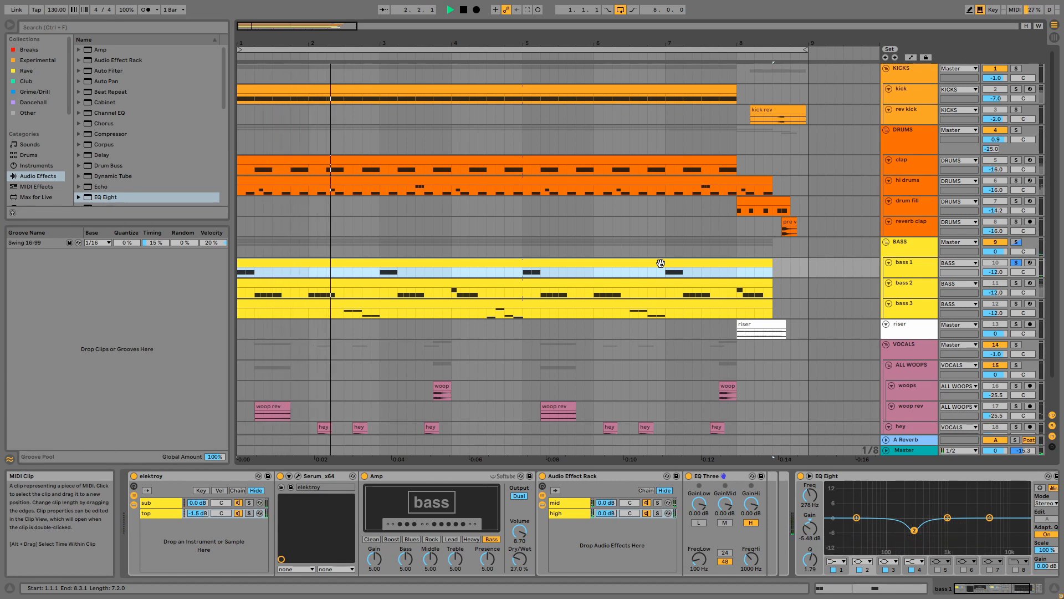
pyautogui.press('space')
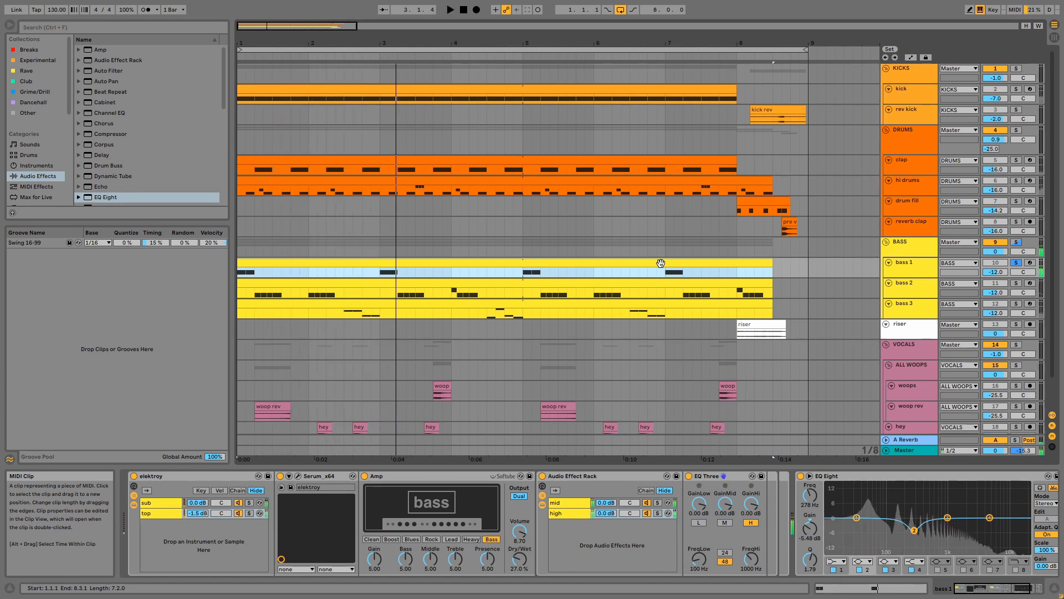
# - Inspect the top chain's Serum oscillators and effects, auditioning bass 1 with the distortion bypassed and re-enabled
pyautogui.click(299, 476)
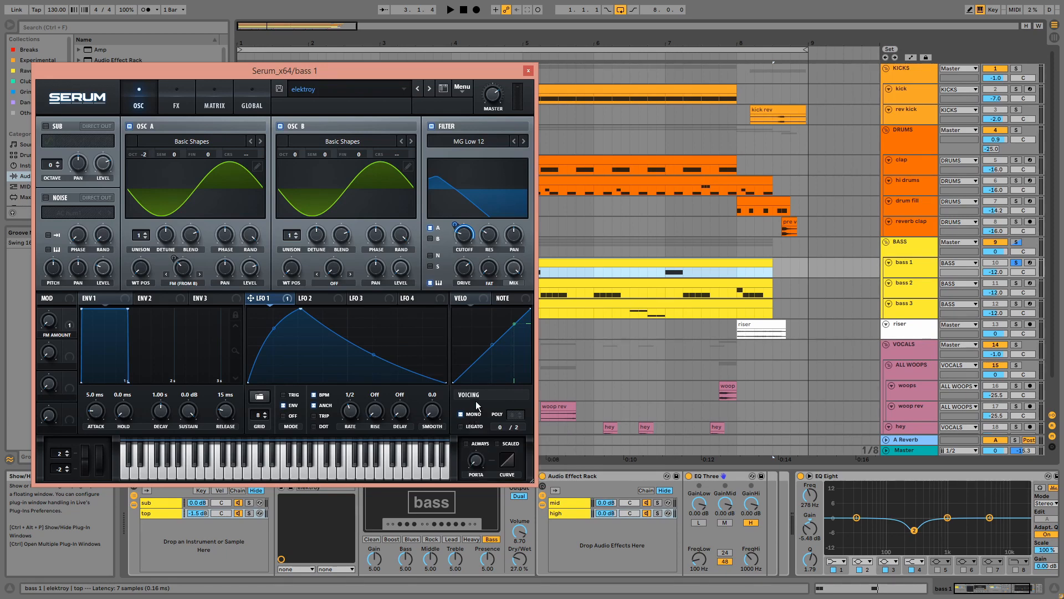
pyautogui.click(177, 103)
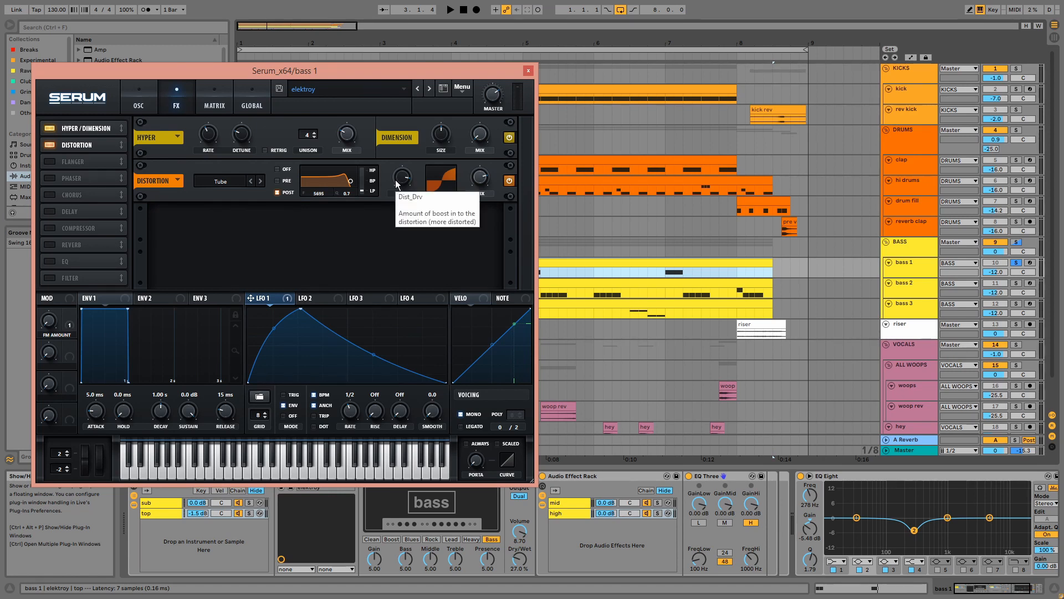
pyautogui.press('space')
pyautogui.click(506, 180)
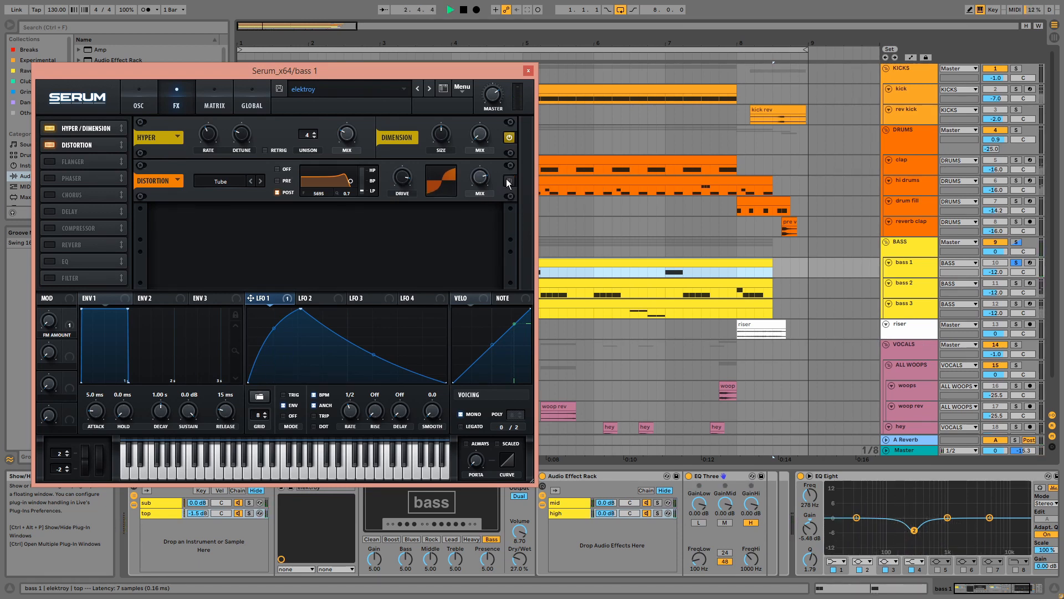
pyautogui.click(506, 181)
pyautogui.press('space')
pyautogui.click(525, 72)
# - Review the top chain's Amp, the mid chain's Overdrive, Mono and EQ Three, and the high chain's EQ Three
pyautogui.click(417, 479)
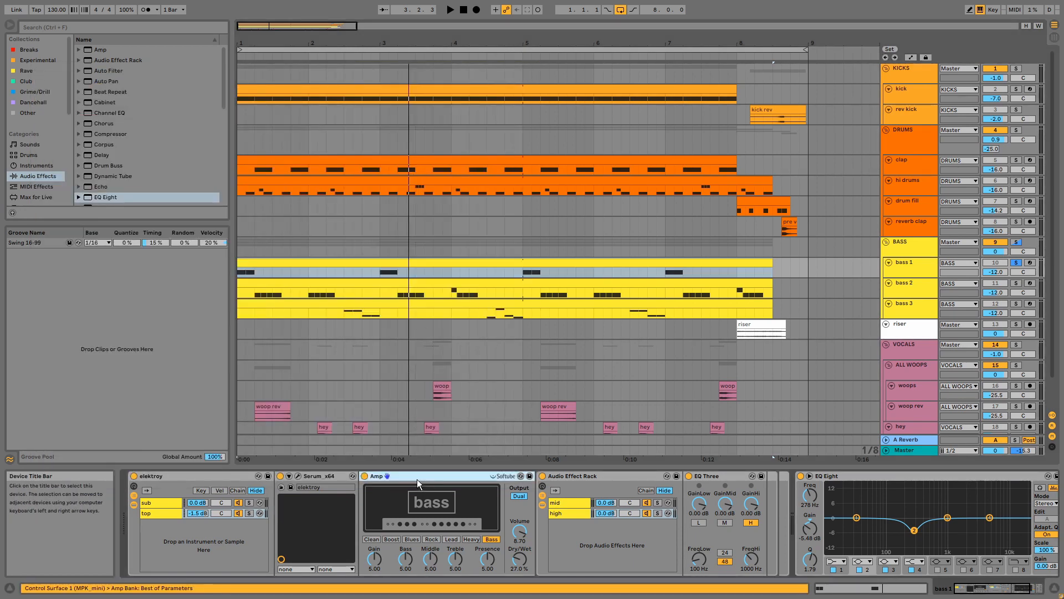
pyautogui.click(586, 476)
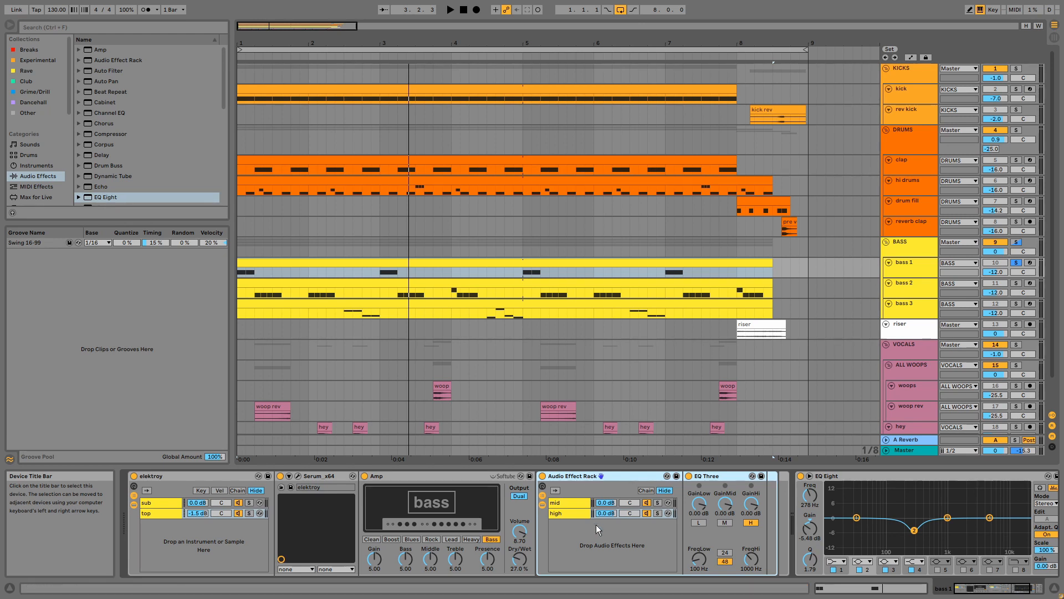
pyautogui.click(577, 501)
pyautogui.click(702, 480)
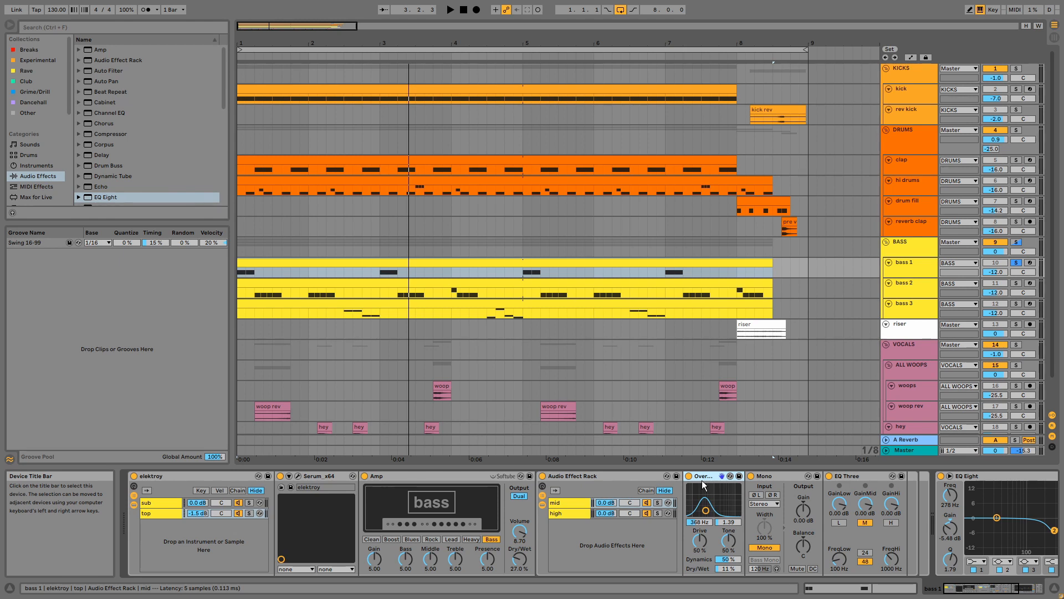
pyautogui.click(777, 474)
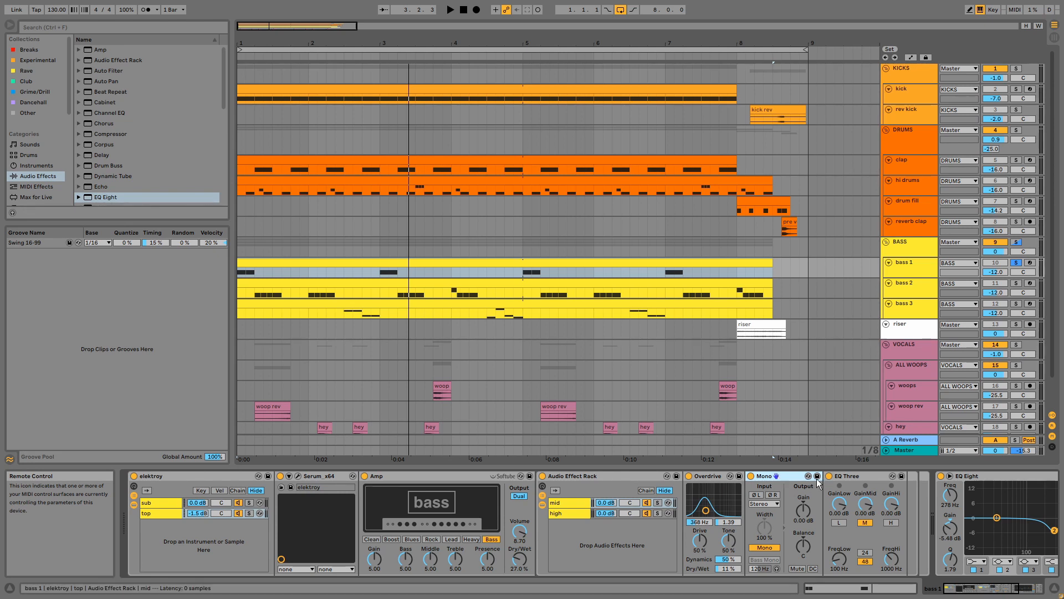
pyautogui.click(848, 476)
pyautogui.click(582, 515)
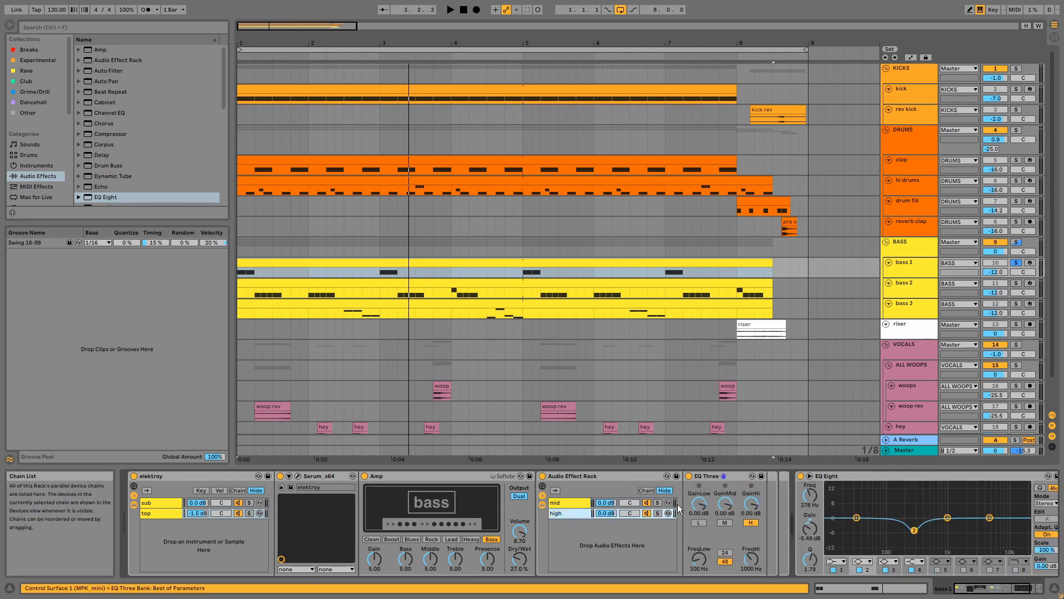
pyautogui.click(707, 475)
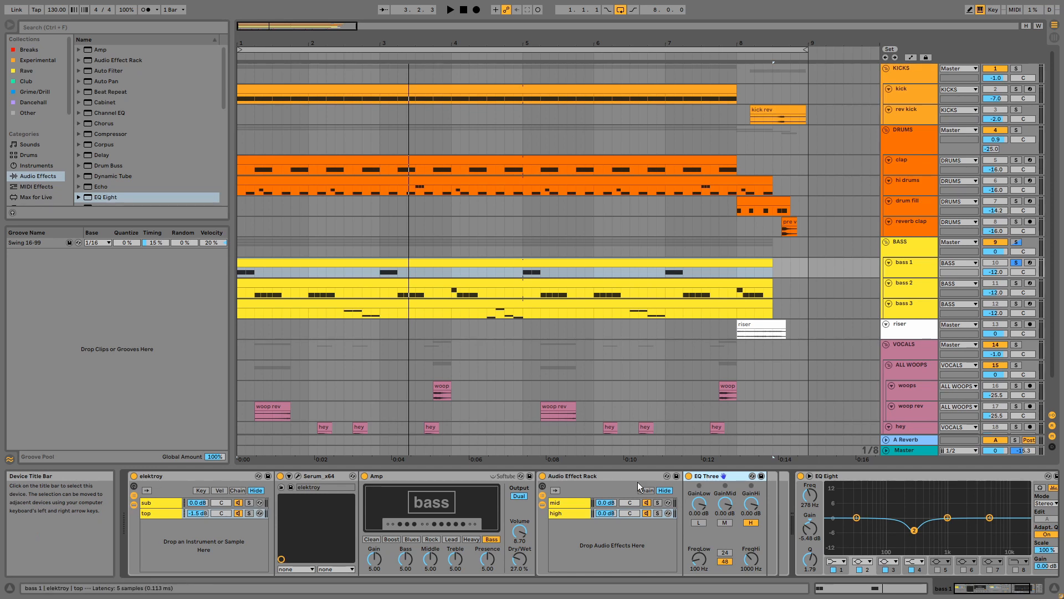
# - Inspect the sub chain's Serum patch and play bass 1 to observe the Compressor working
pyautogui.click(154, 503)
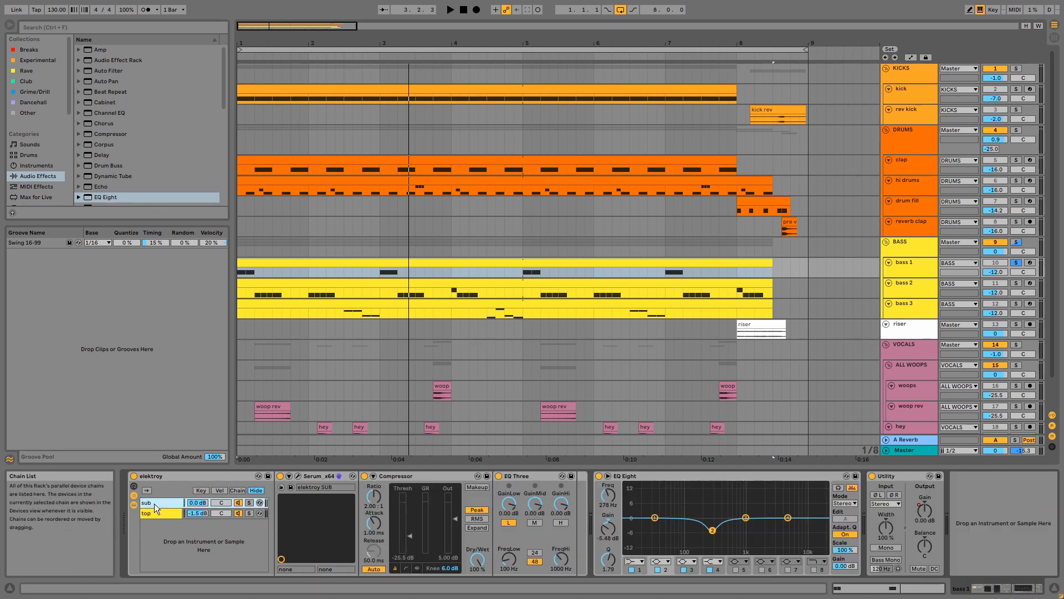
pyautogui.click(299, 476)
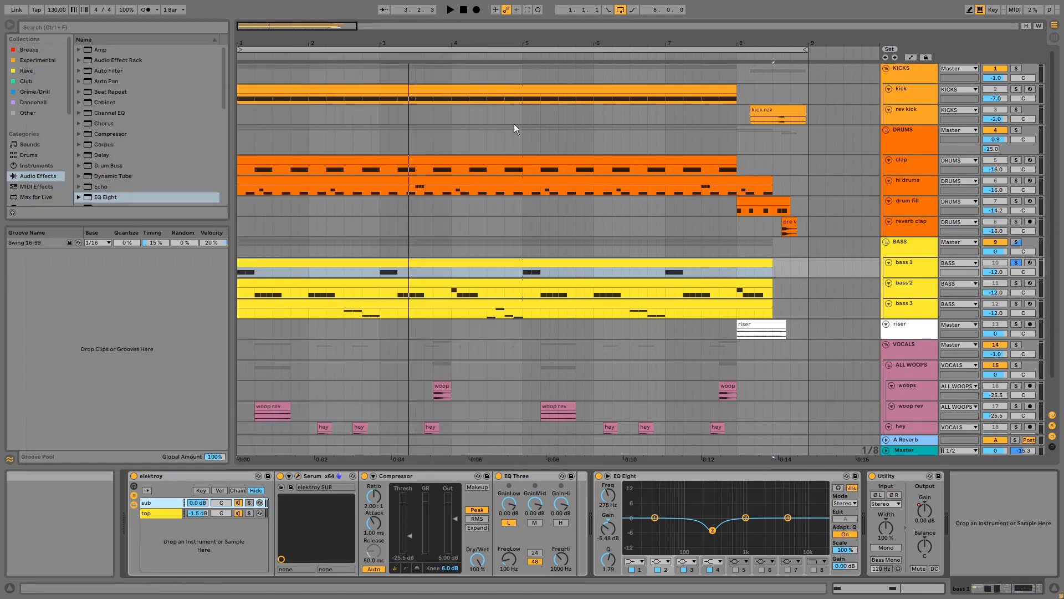
pyautogui.click(524, 53)
pyautogui.click(421, 478)
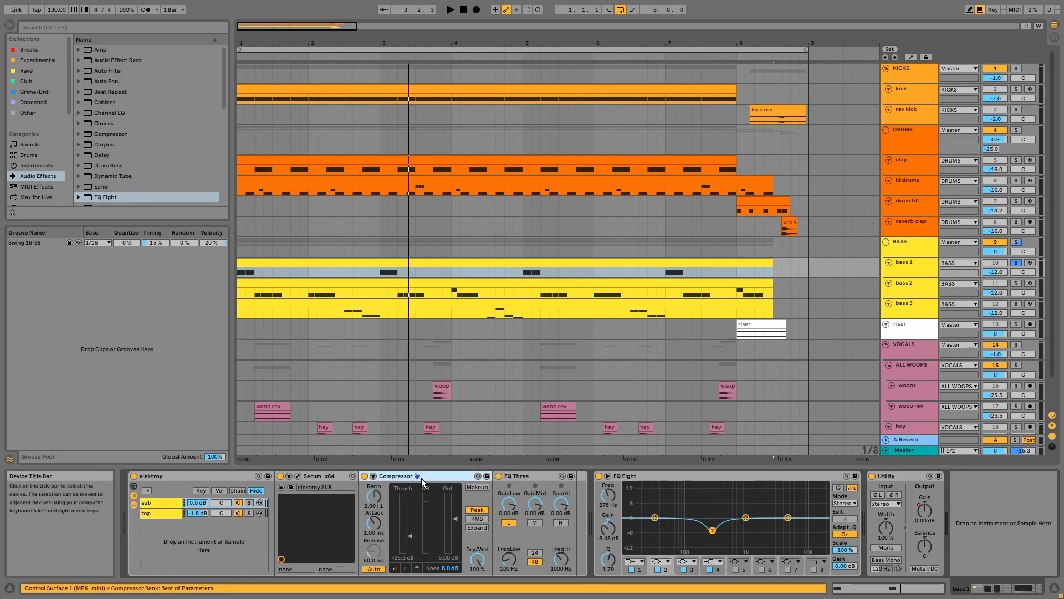
pyautogui.press('space')
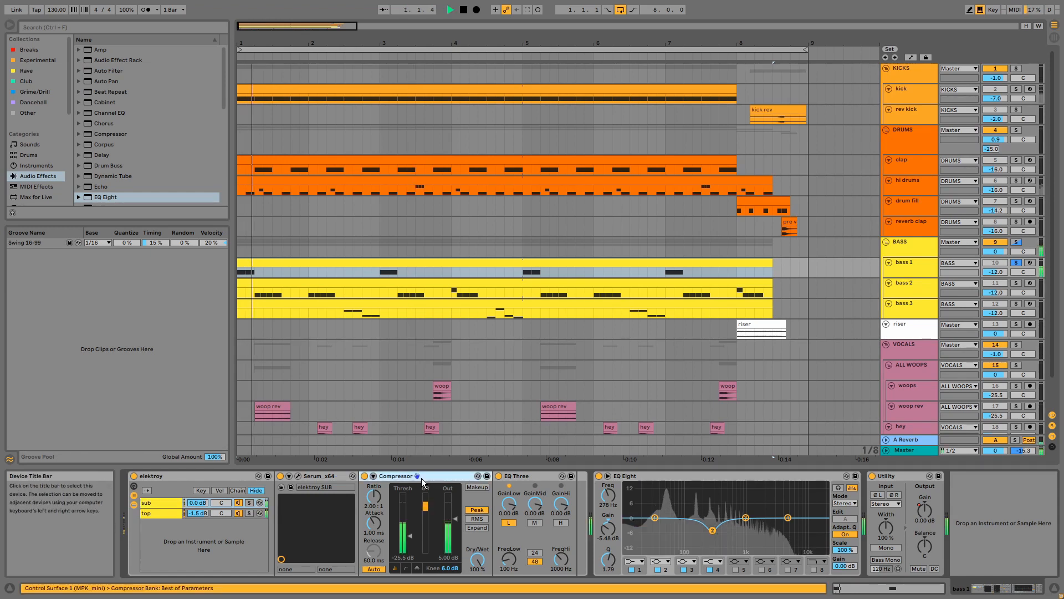
pyautogui.press('space')
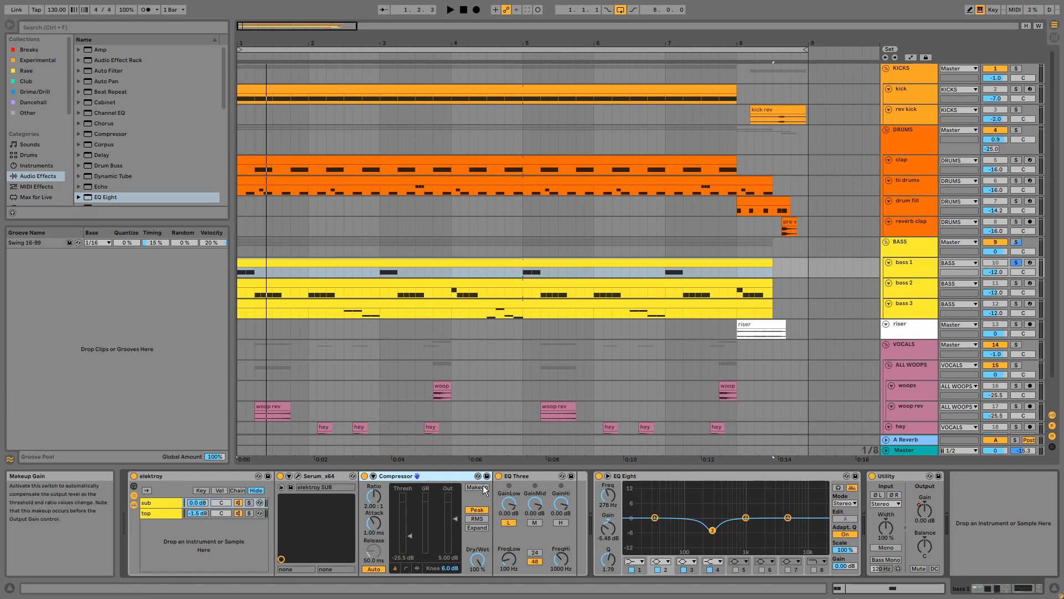
# - Review the EQ Three in the sub chain and the EQ Eight and Utility following the elektroy rack
pyautogui.click(516, 479)
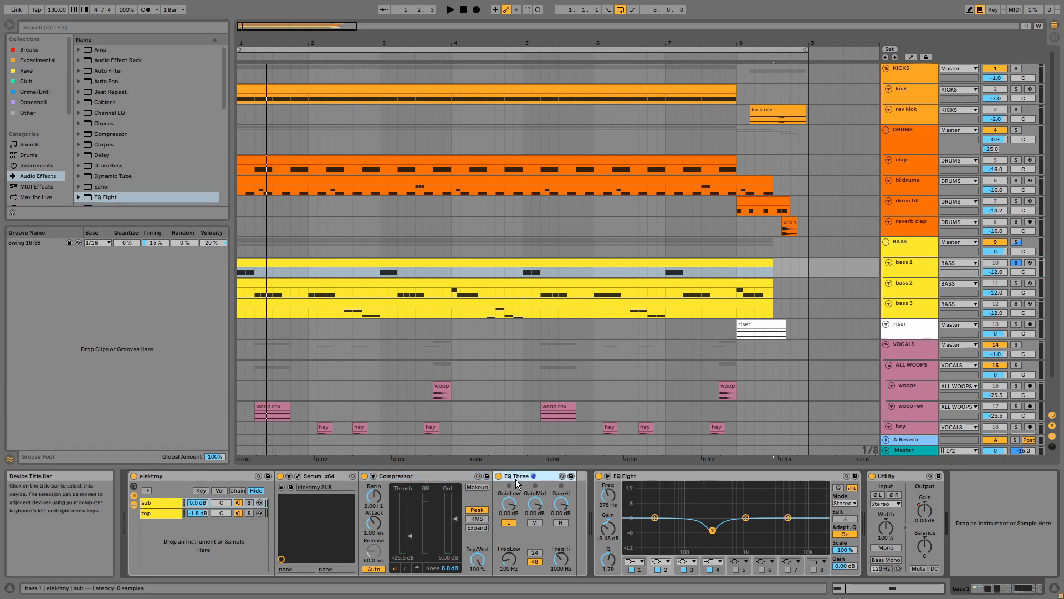
pyautogui.click(655, 477)
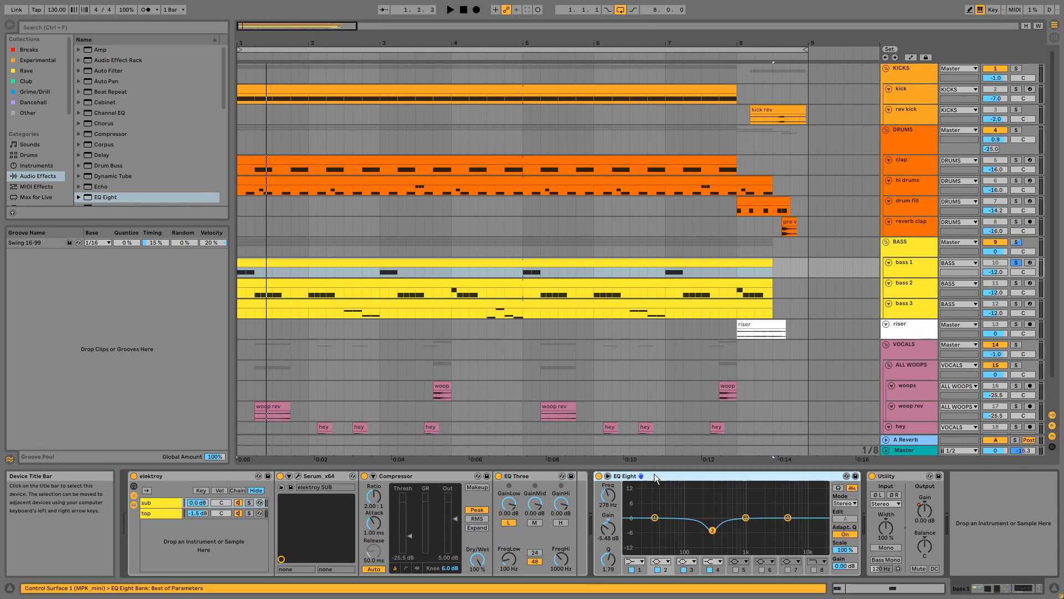
pyautogui.click(884, 476)
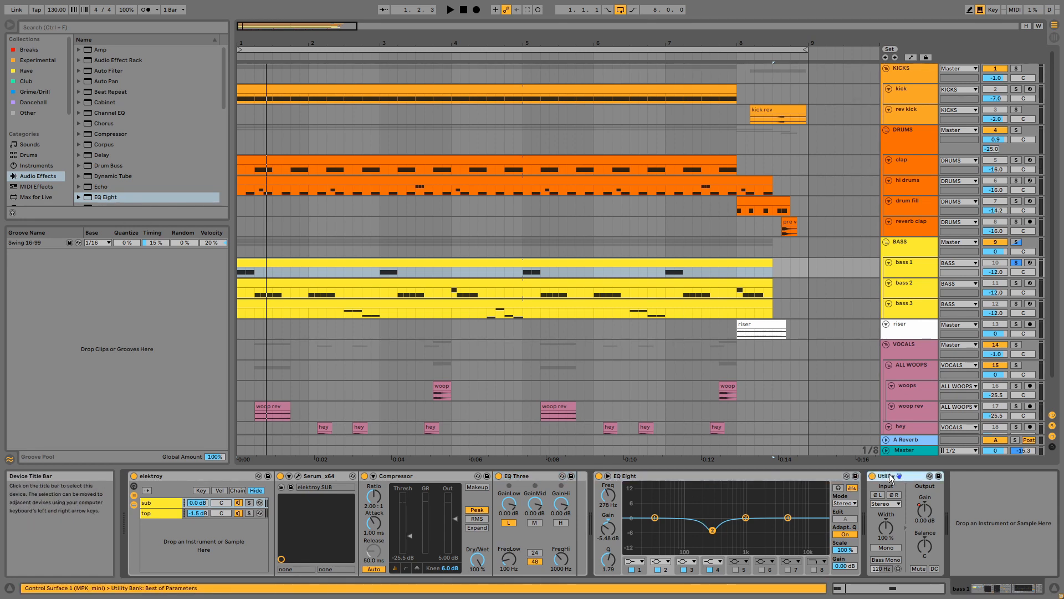
# - Show the Utility Gain automation on bass 1 and enlarge the track to examine its envelope
pyautogui.rightClick(926, 510)
pyautogui.click(934, 515)
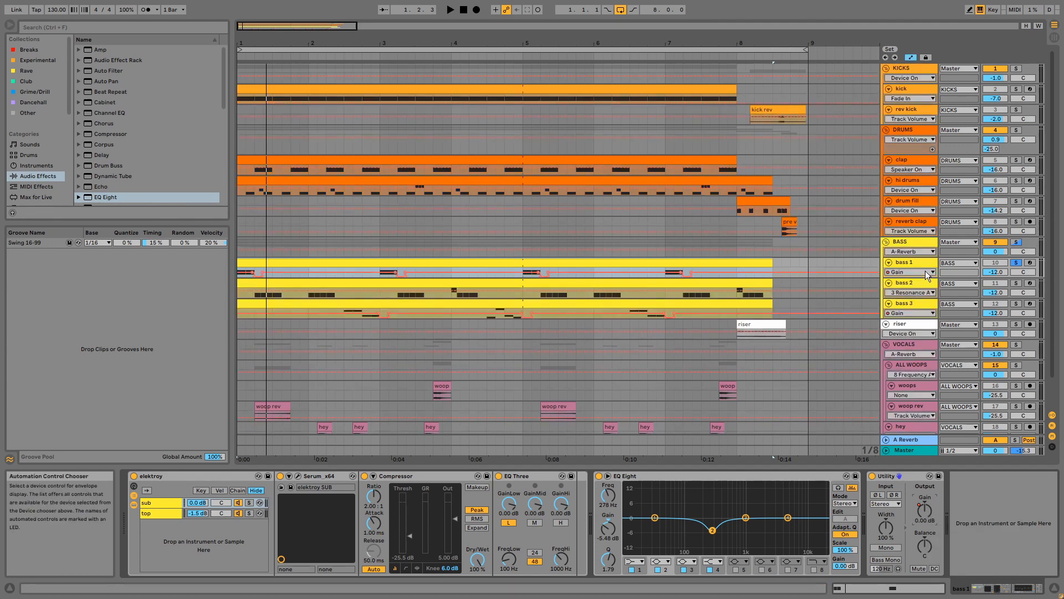
pyautogui.moveTo(922, 275); pyautogui.dragTo(922, 292)
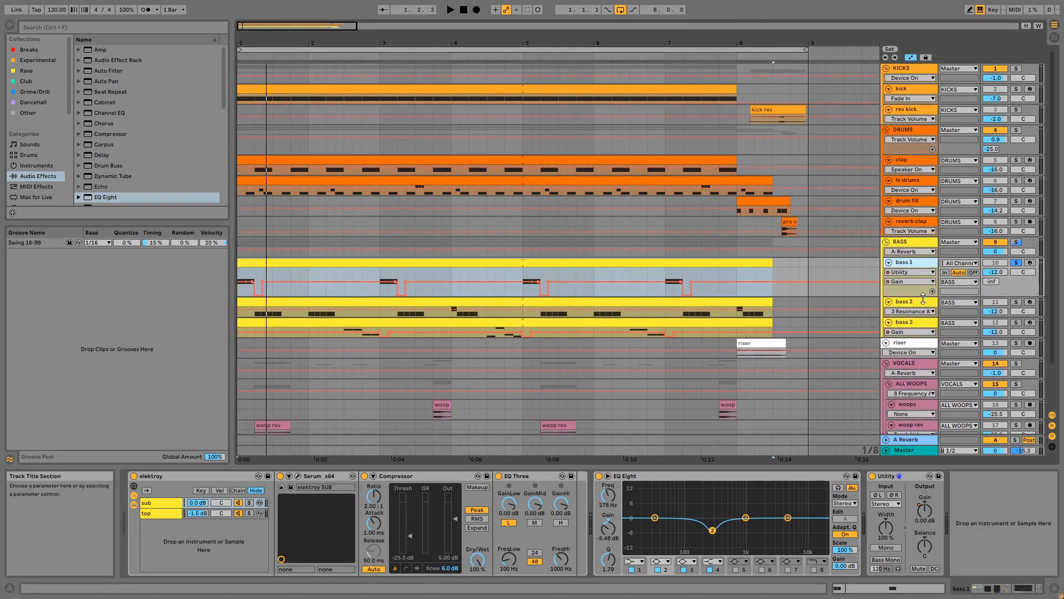
# - Examine the first dip in bass 1's Utility Gain automation up close, and hide the automation lanes
pyautogui.click(922, 292)
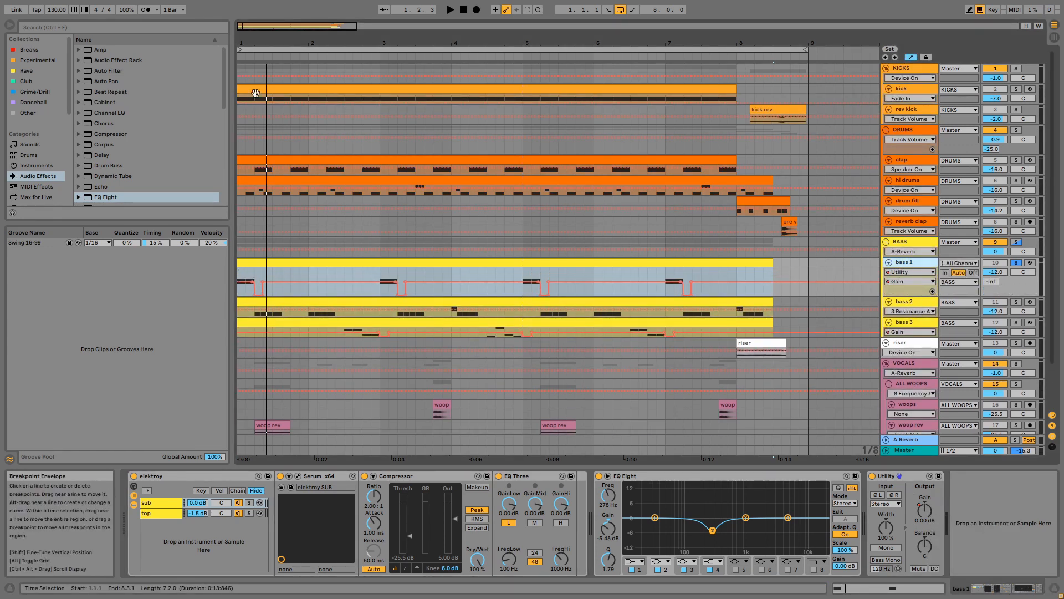
pyautogui.moveTo(300, 42); pyautogui.dragTo(300, 128)
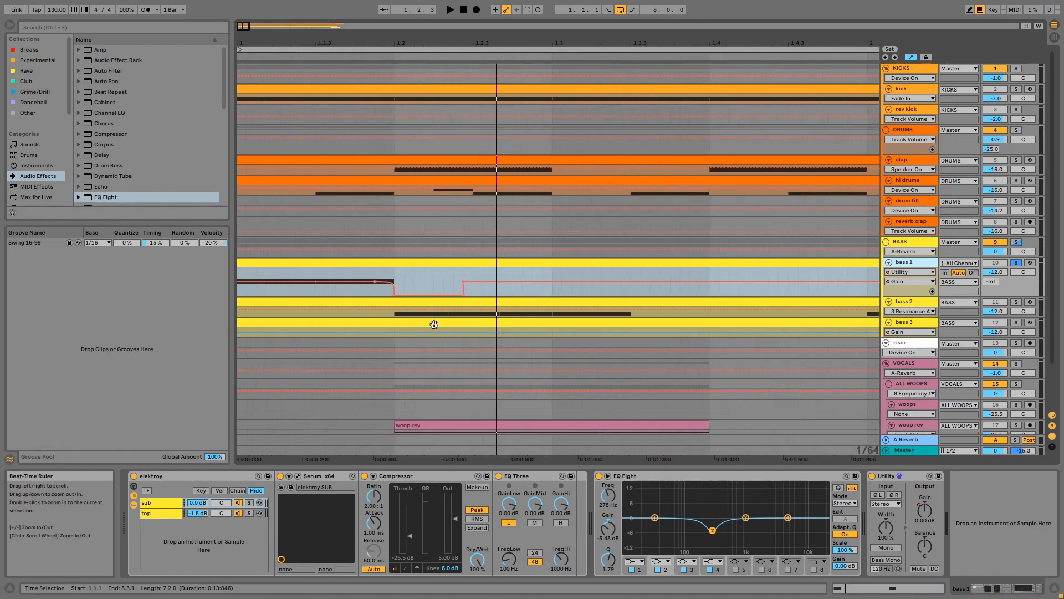
pyautogui.click(390, 289)
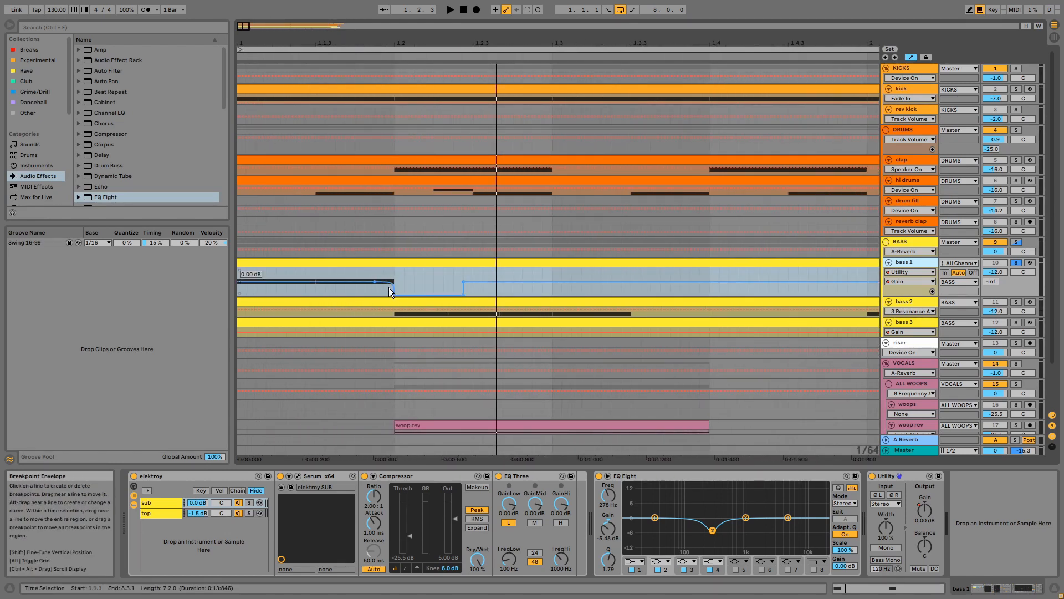
pyautogui.click(911, 57)
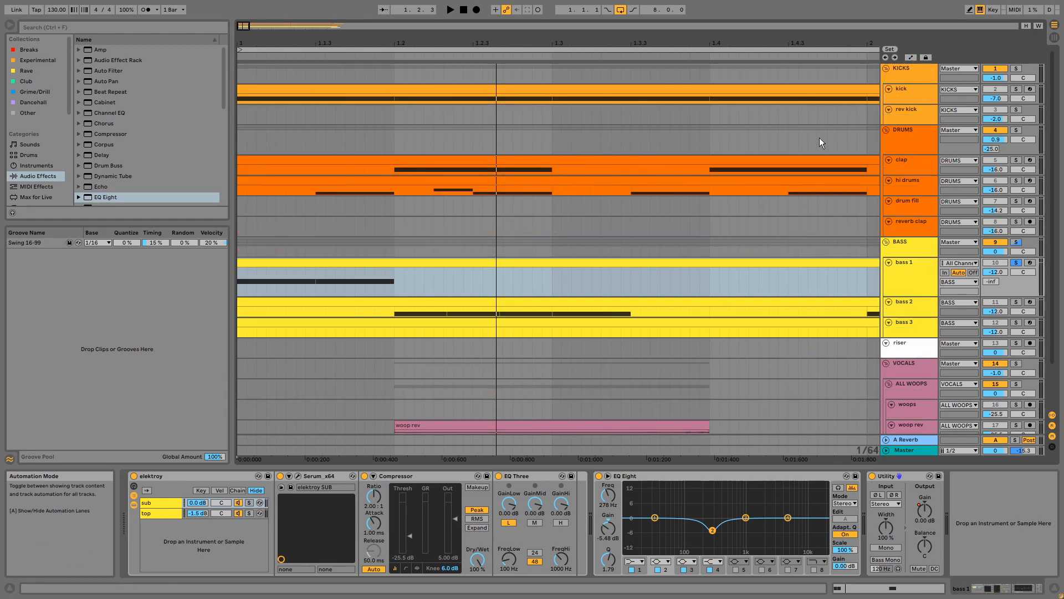
# - Inspect the MIDI notes in the bass 1 clip and return to the track's device chain
pyautogui.doubleClick(479, 264)
pyautogui.press('space')
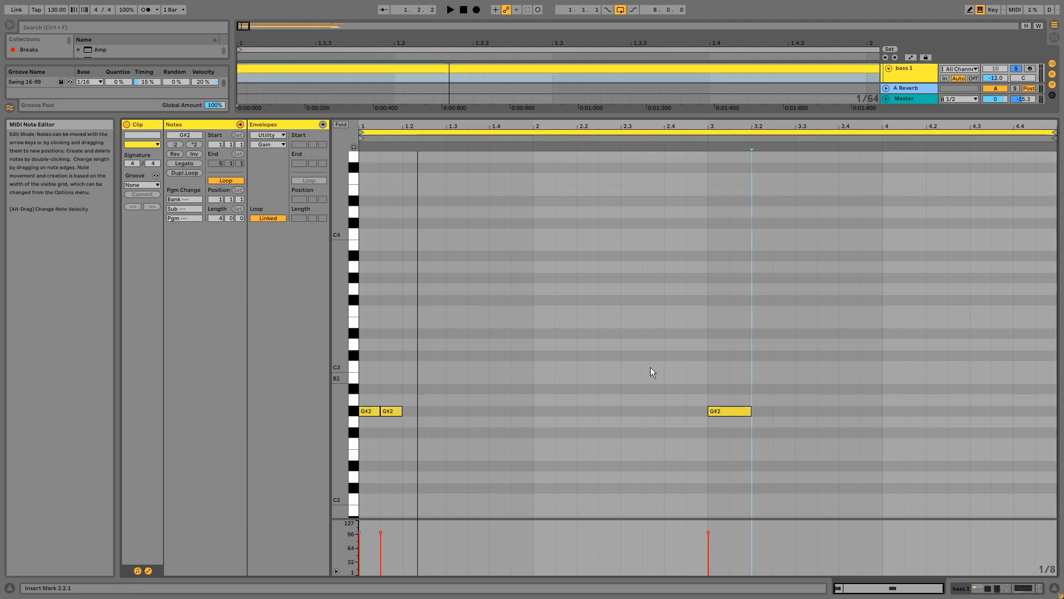
pyautogui.hotkey('shift', 'Tab')
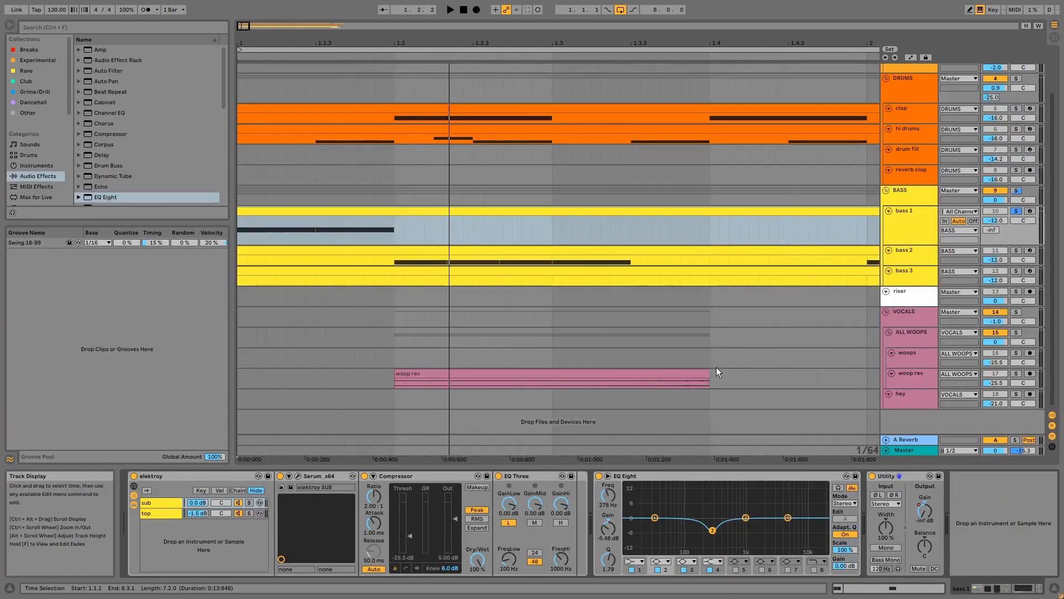
# - Solo bass 2 in place of bass 1 and play the loop from the start
pyautogui.moveTo(771, 44); pyautogui.dragTo(770, 22)
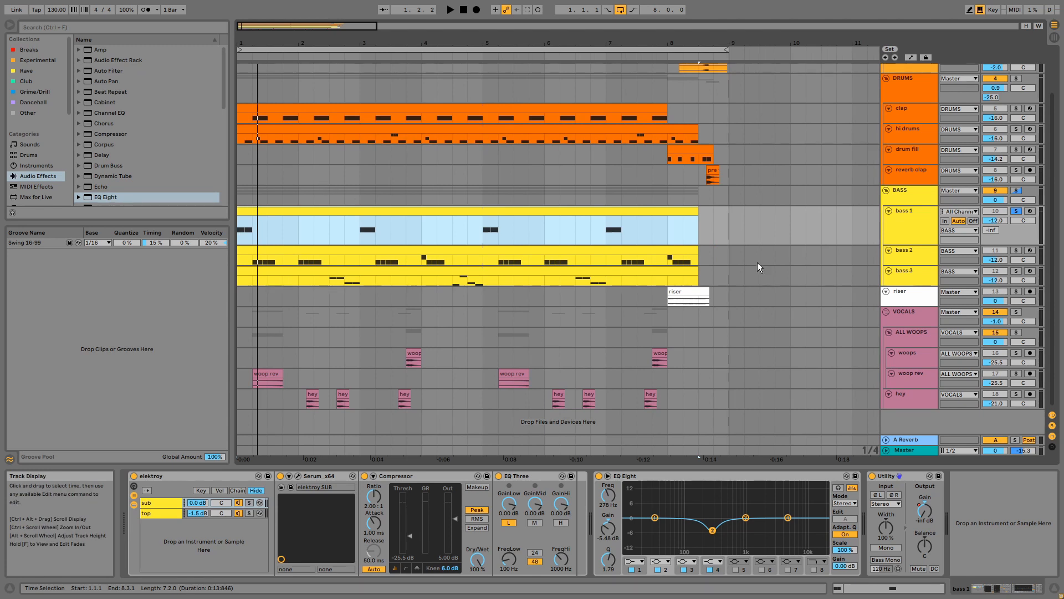
pyautogui.click(1016, 252)
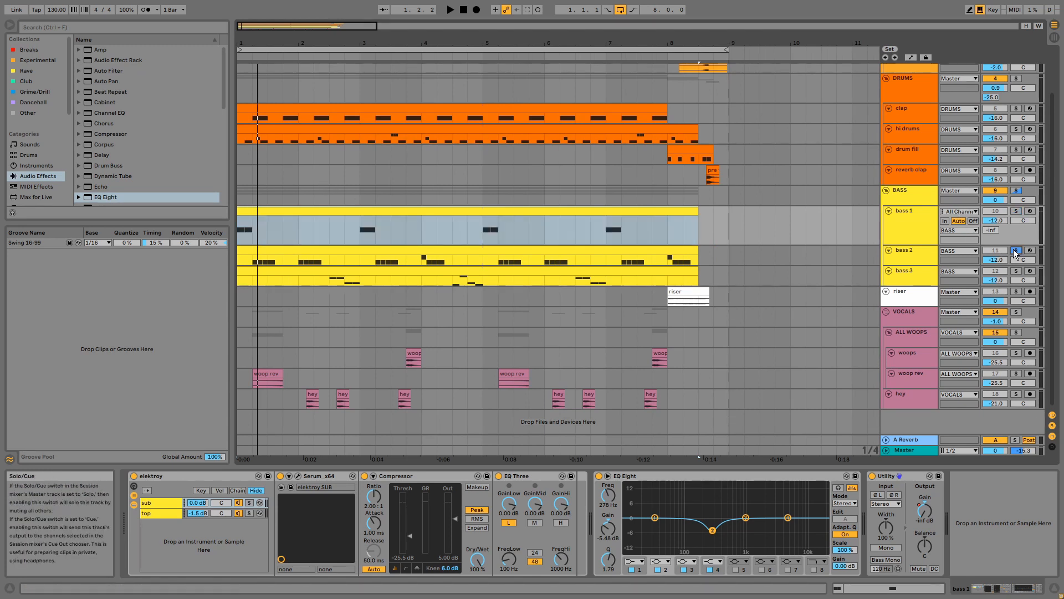
pyautogui.click(452, 254)
pyautogui.press('space')
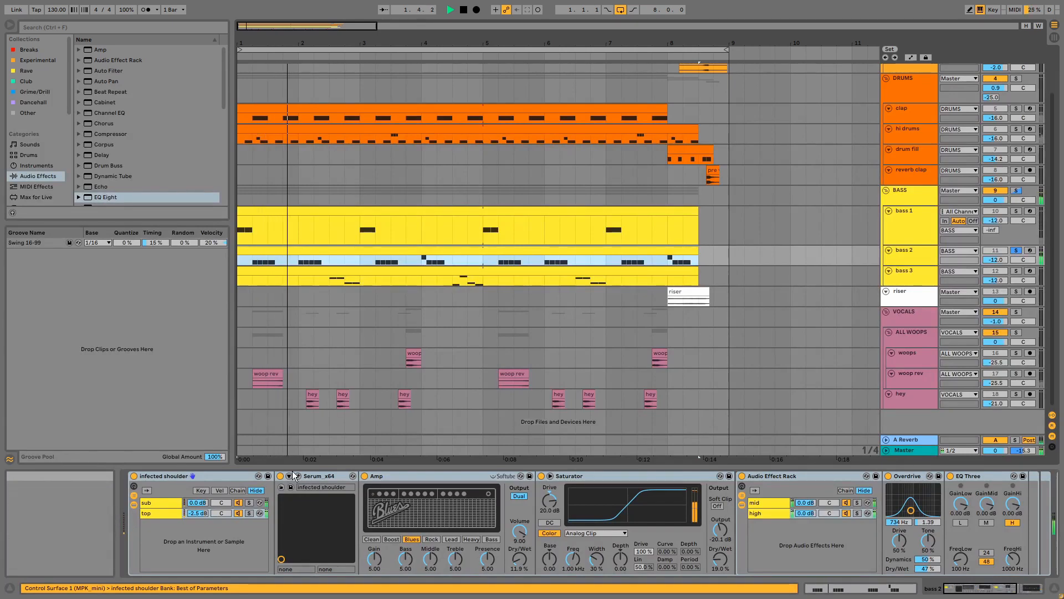
# - Inspect bass 2's infected shoulder Serum patch, including its oscillators, the LFO 1 and LFO 2 modulation, and its effects
pyautogui.click(297, 475)
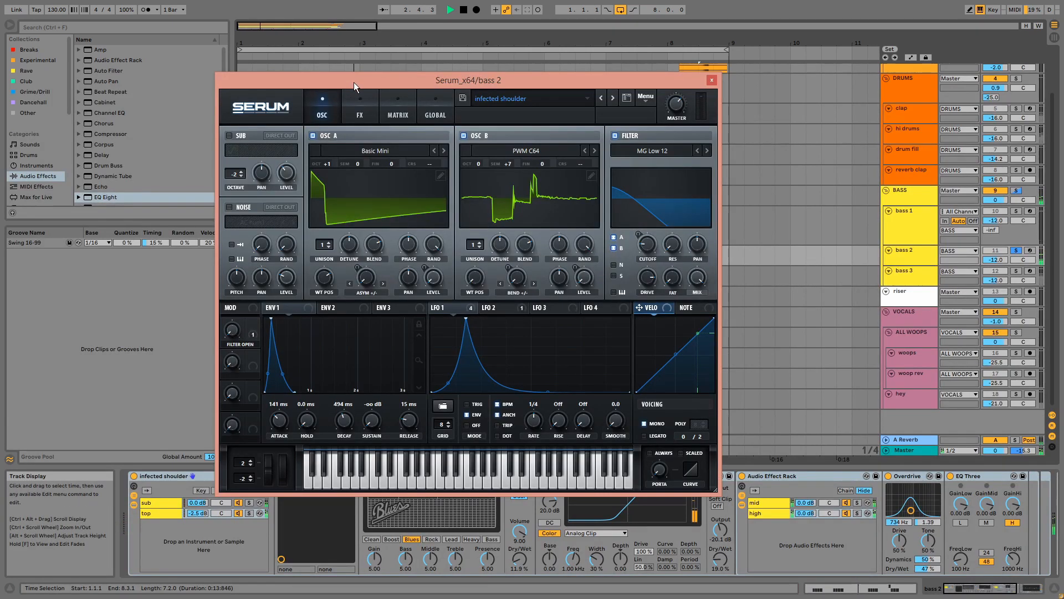
pyautogui.moveTo(354, 82); pyautogui.dragTo(524, 87)
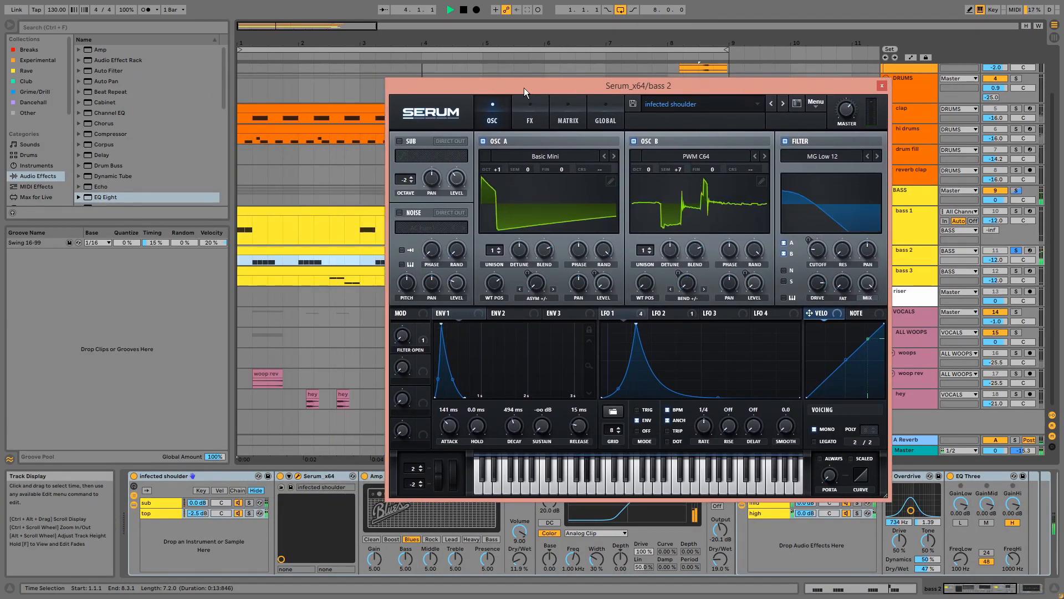
pyautogui.press('space')
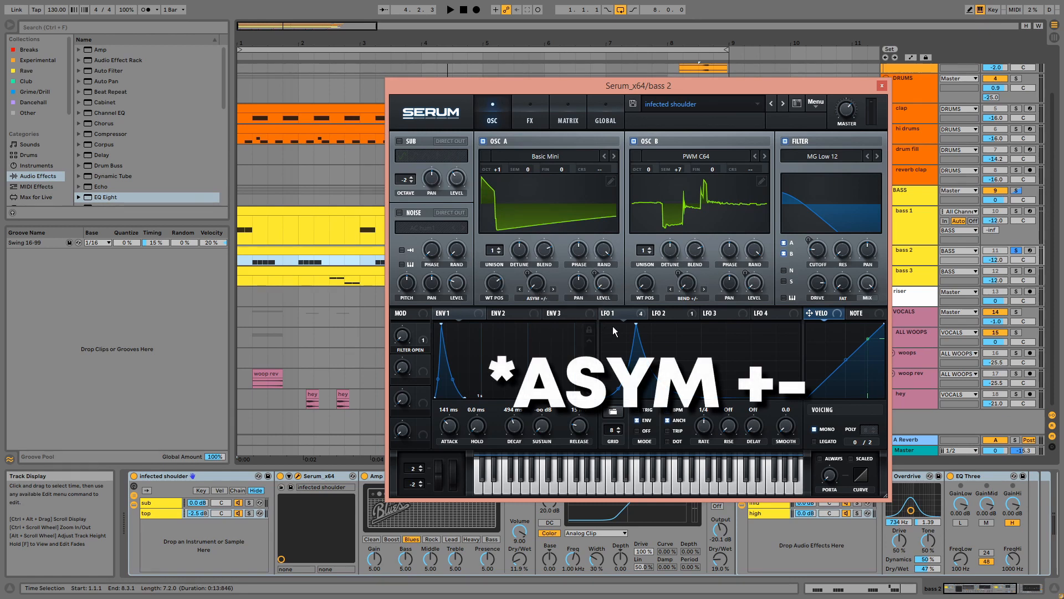
pyautogui.click(629, 314)
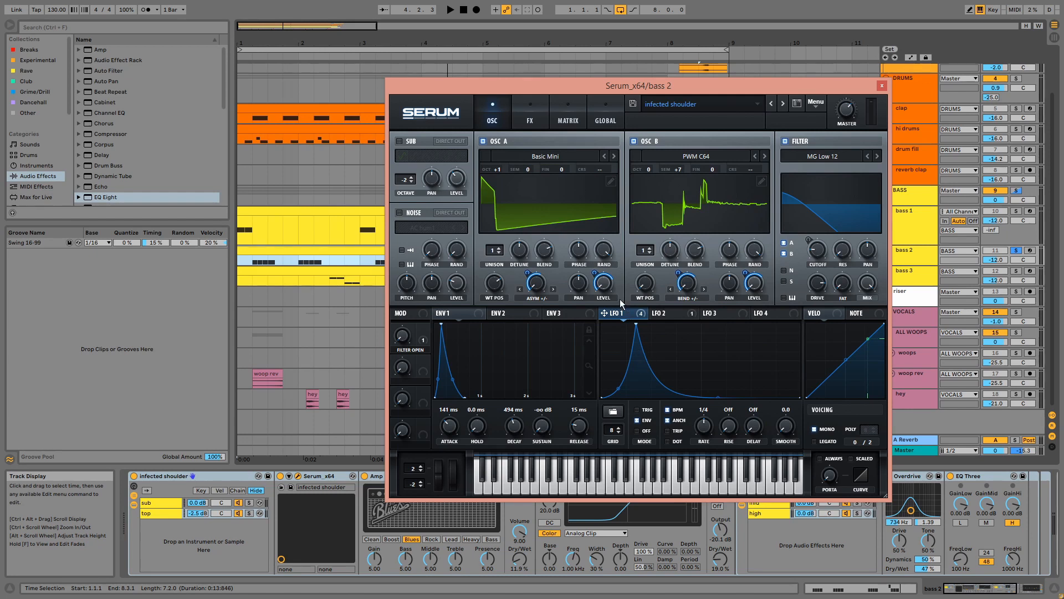
pyautogui.moveTo(608, 287)
pyautogui.click(673, 315)
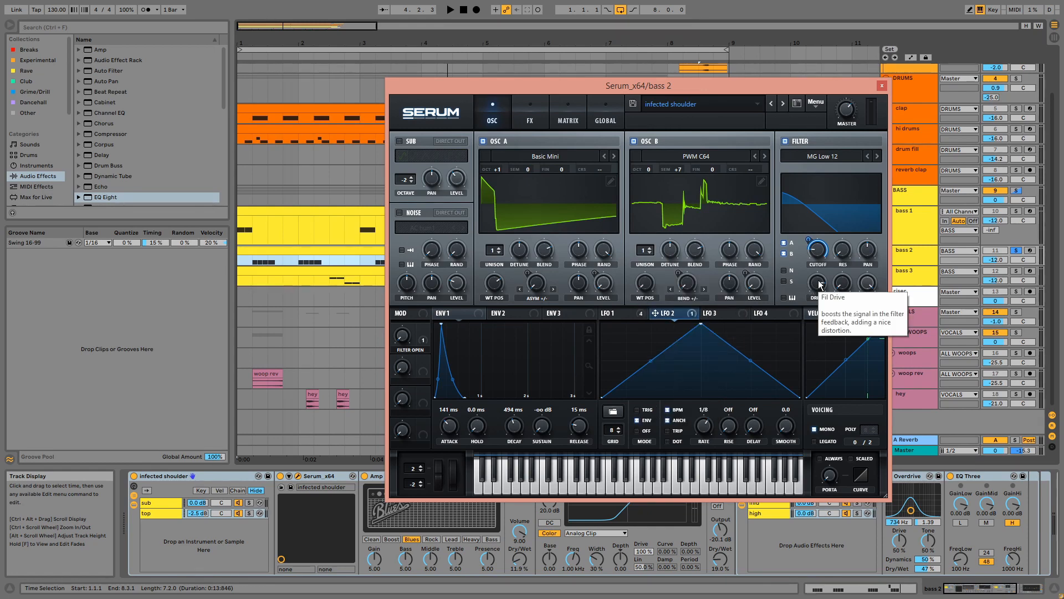
pyautogui.click(531, 121)
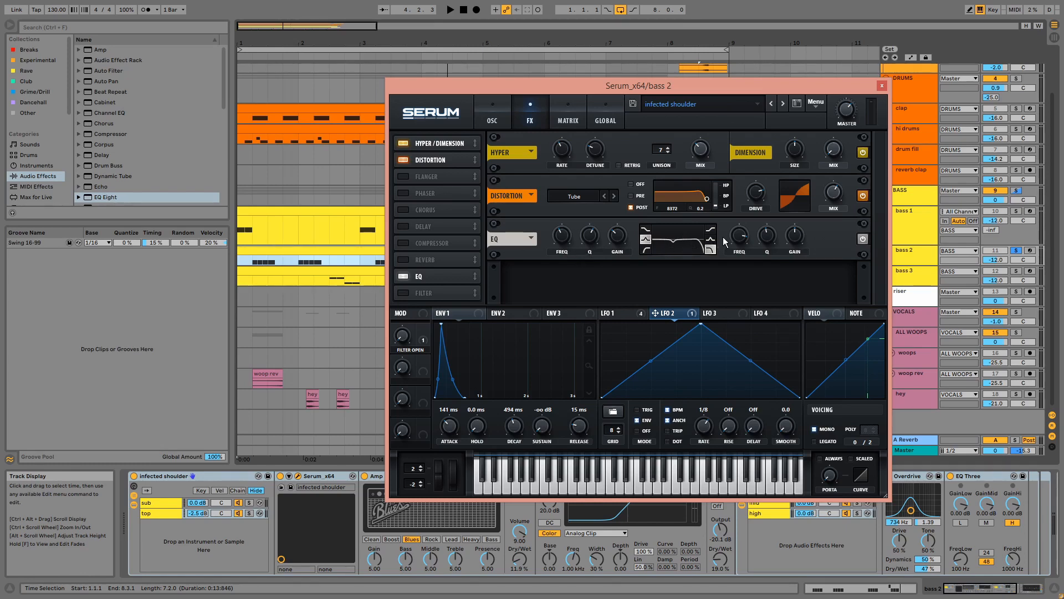
pyautogui.click(881, 85)
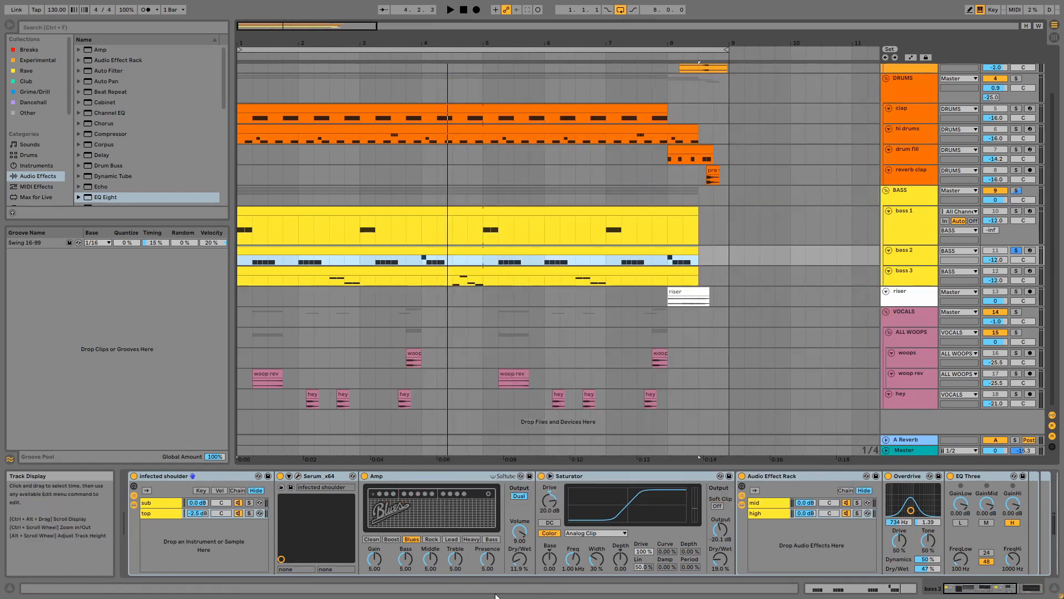
# - Review the Amp, Saturator and Audio Effect Rack in bass 2's top chain
pyautogui.click(427, 479)
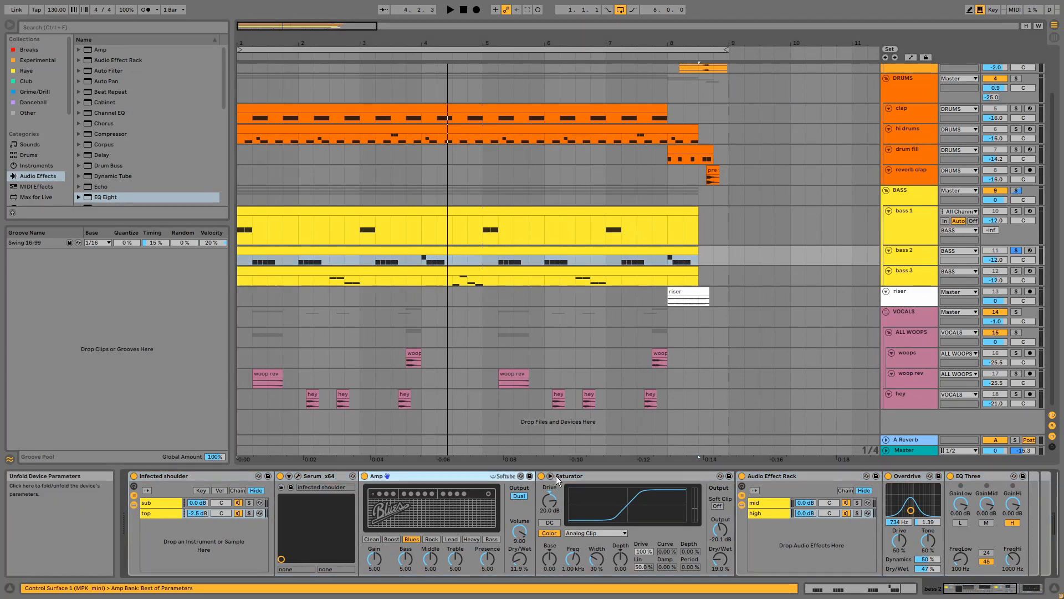
pyautogui.click(574, 476)
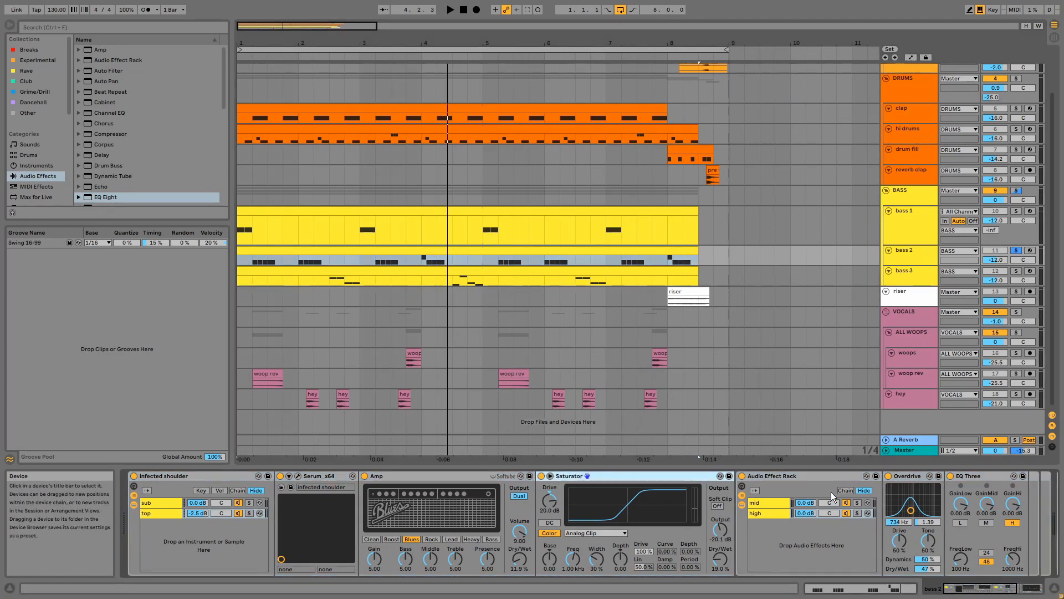
pyautogui.click(803, 476)
# - Review the mid chain's Overdrive, Mono and EQ Three, and the high chain's Overdrive and EQ Three
pyautogui.click(779, 502)
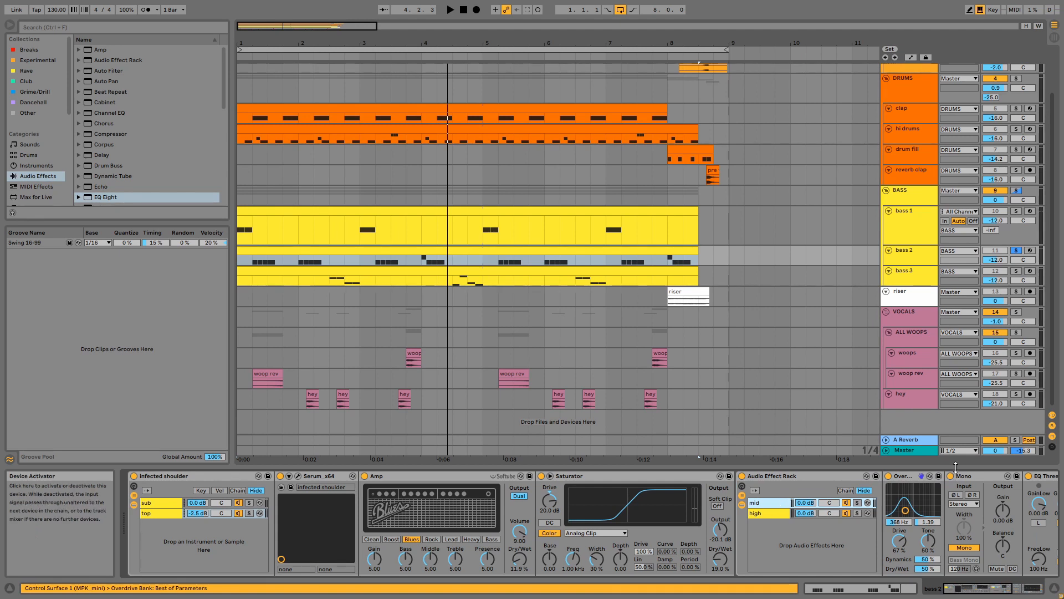
pyautogui.click(905, 476)
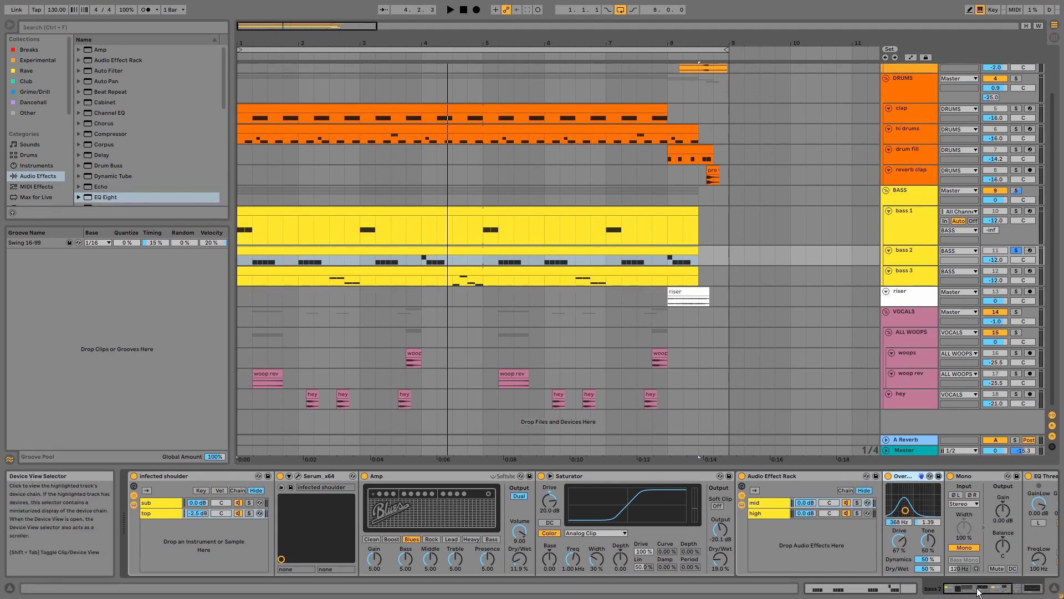
pyautogui.moveTo(981, 588); pyautogui.dragTo(990, 588)
pyautogui.click(850, 473)
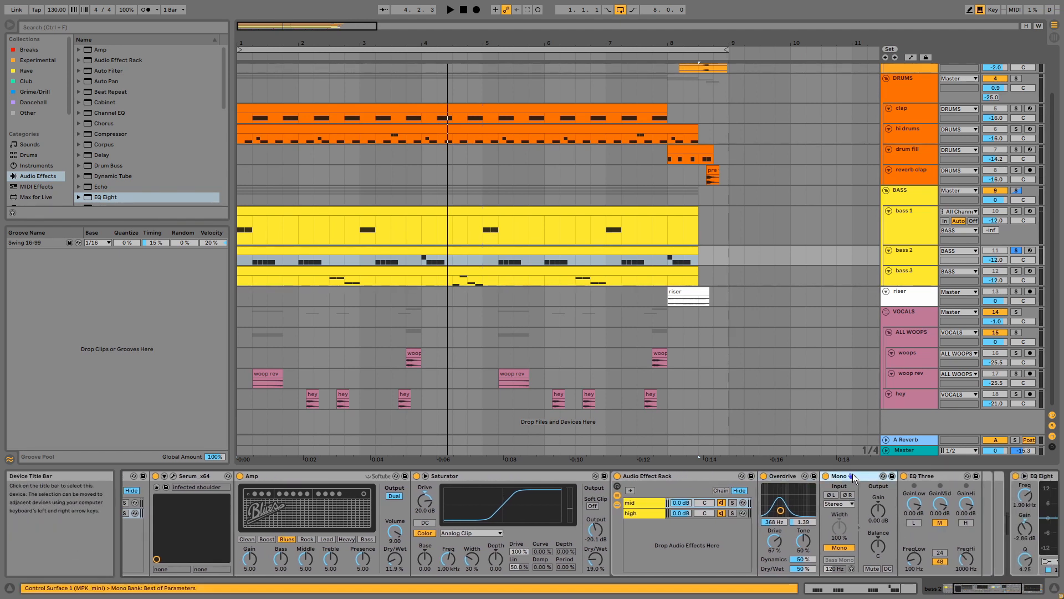
pyautogui.click(924, 475)
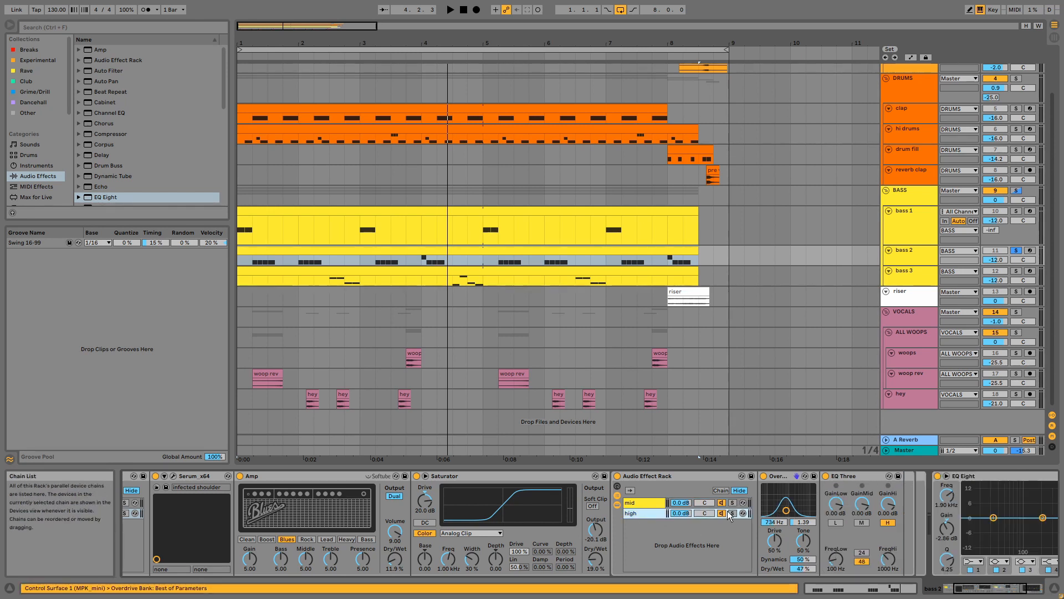
pyautogui.click(779, 477)
pyautogui.click(848, 478)
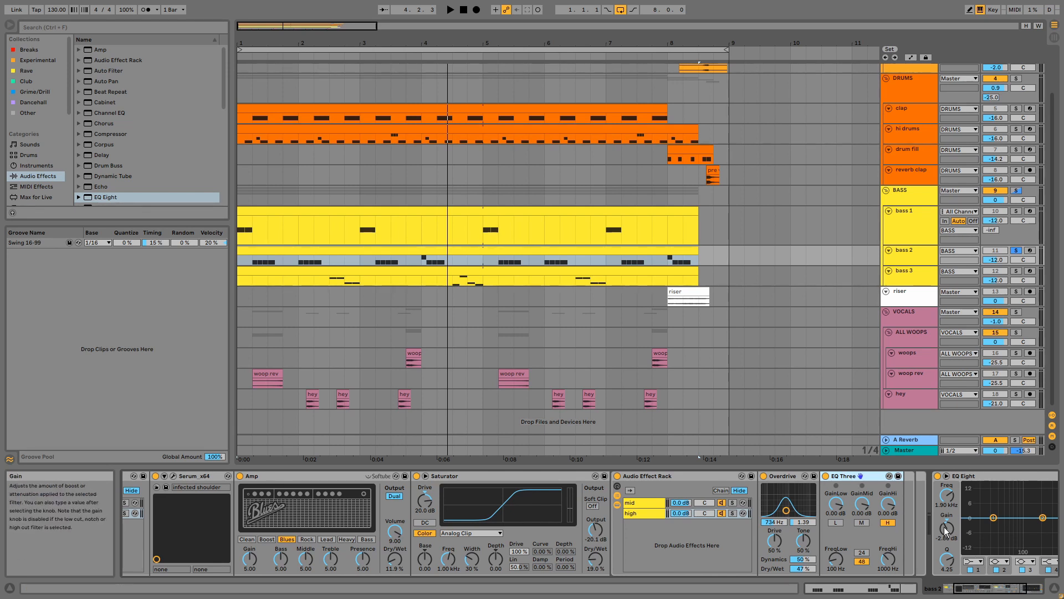
# - Audition the infected shoulder rack's sub chain on its own and inspect its Serum patch
pyautogui.moveTo(963, 588); pyautogui.dragTo(944, 588)
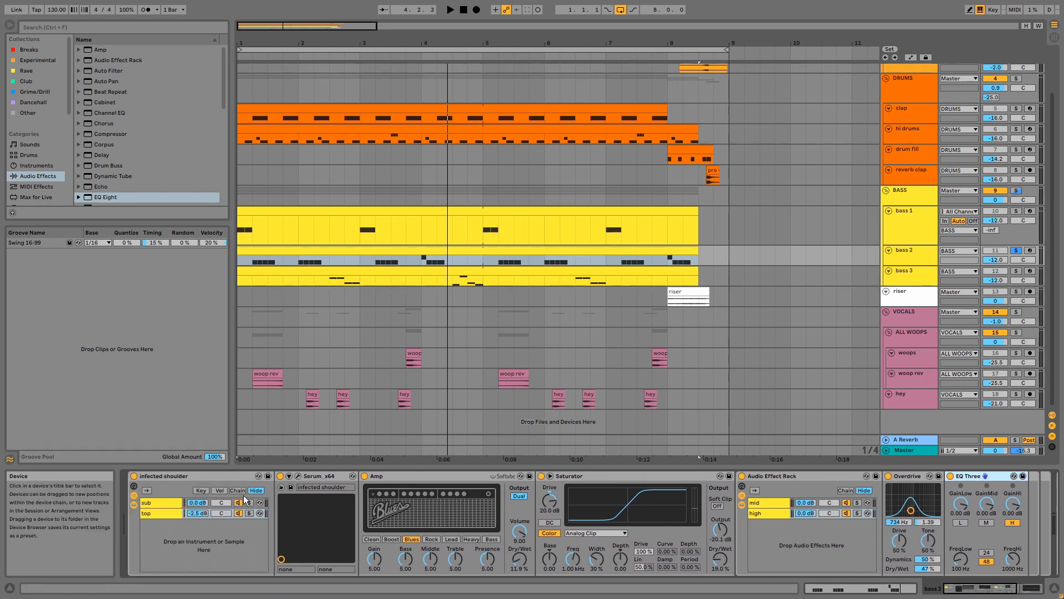
pyautogui.click(249, 503)
pyautogui.press('space')
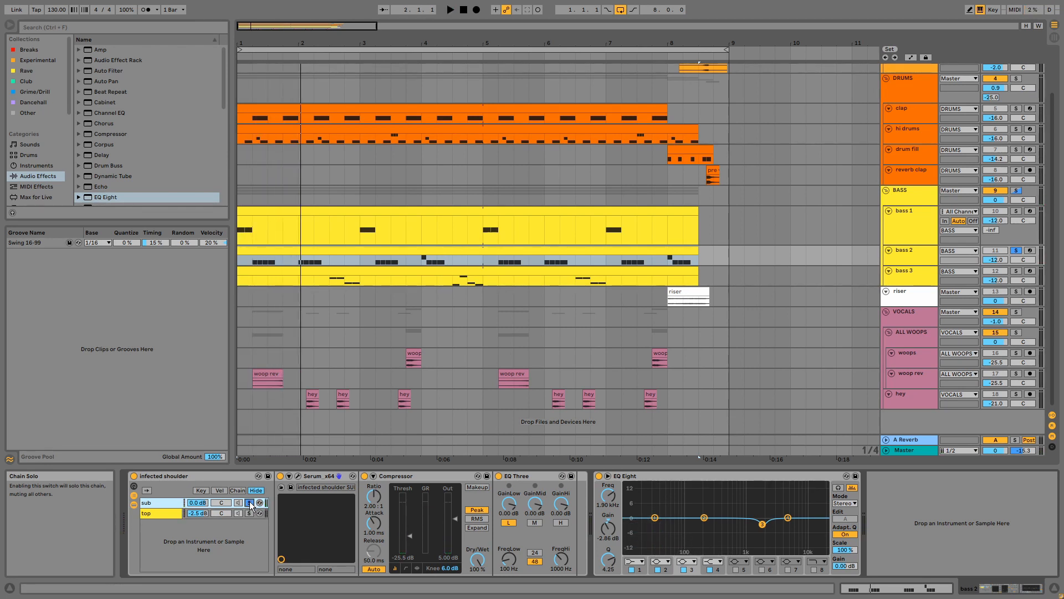
pyautogui.click(298, 476)
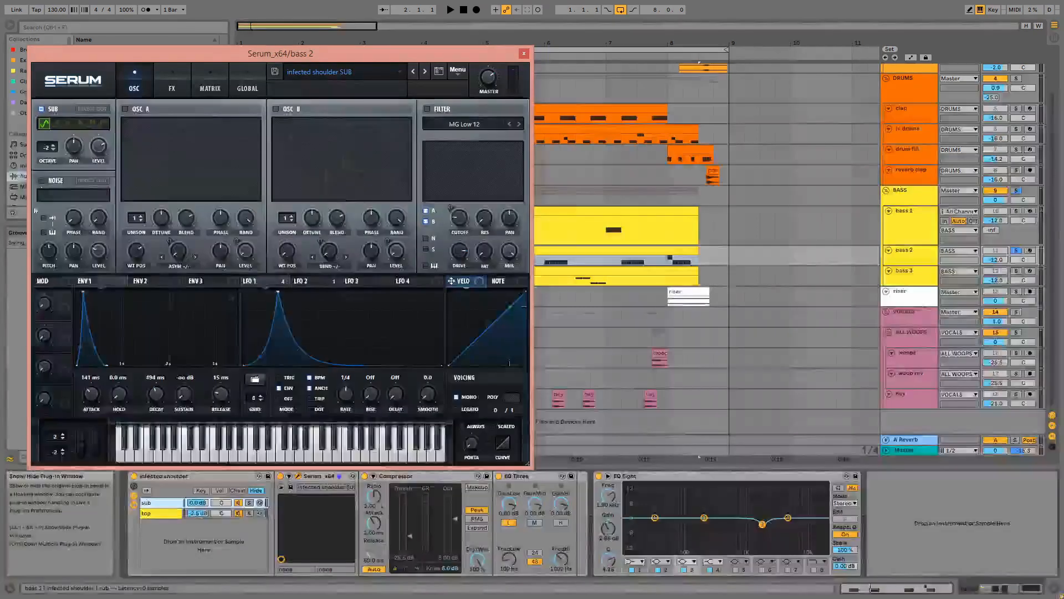
pyautogui.click(523, 53)
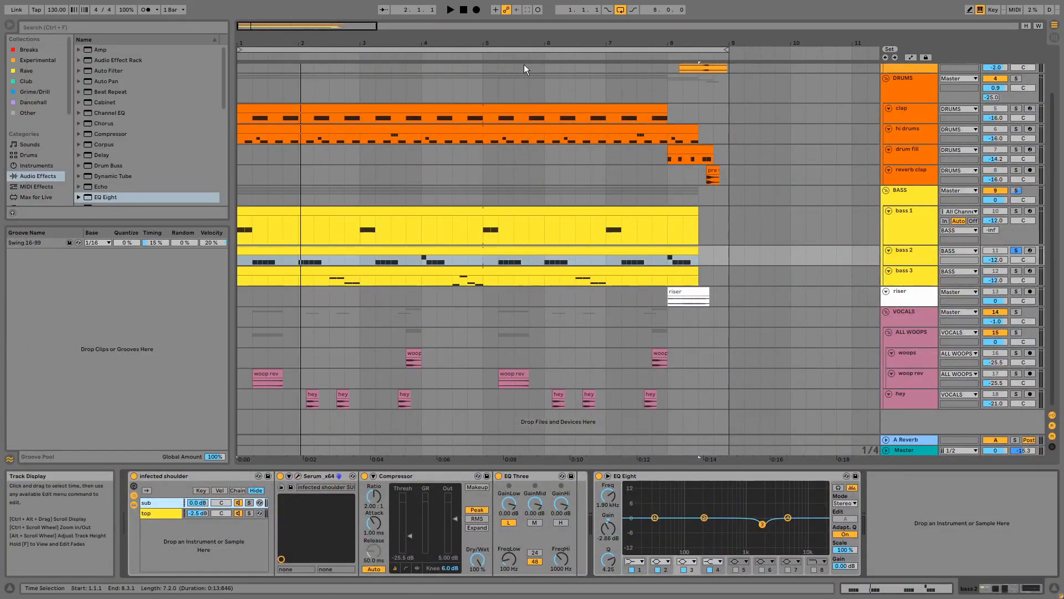
# - Review the sub chain's Compressor and EQ Three, and the EQ Eight following the infected shoulder rack
pyautogui.click(442, 475)
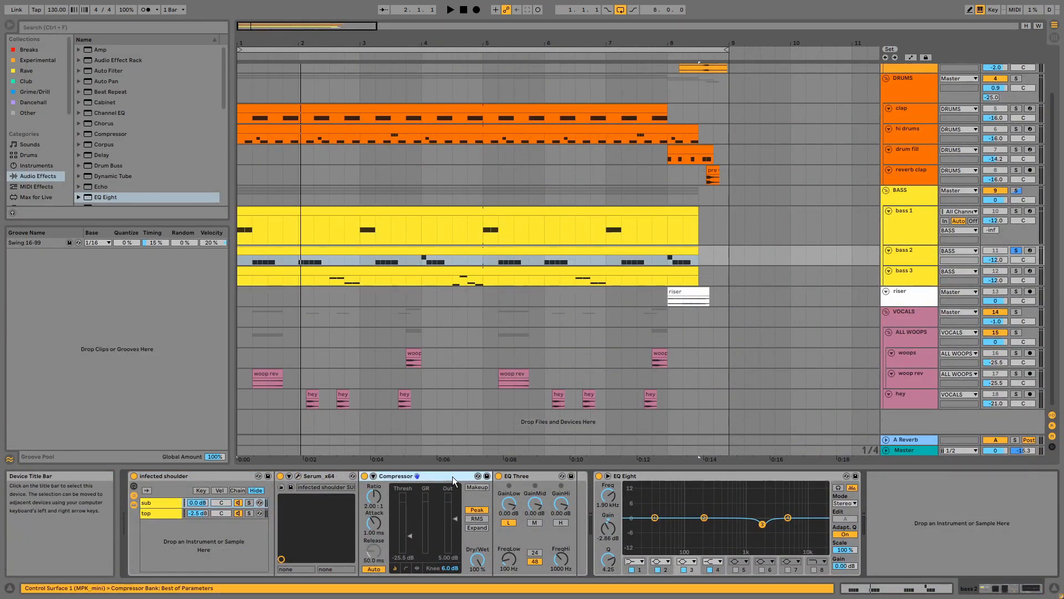
pyautogui.click(520, 475)
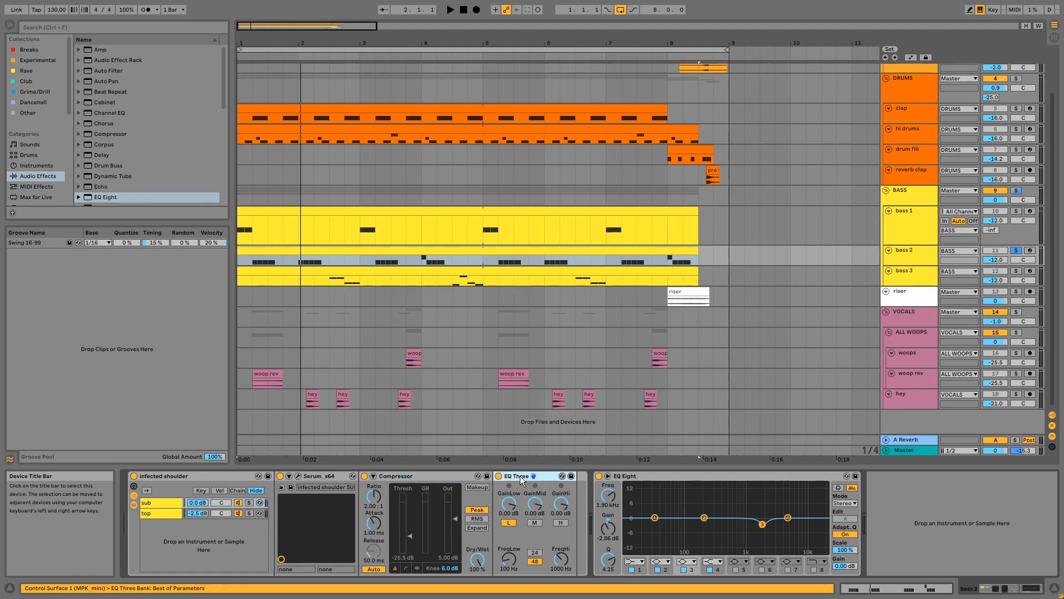
pyautogui.click(678, 471)
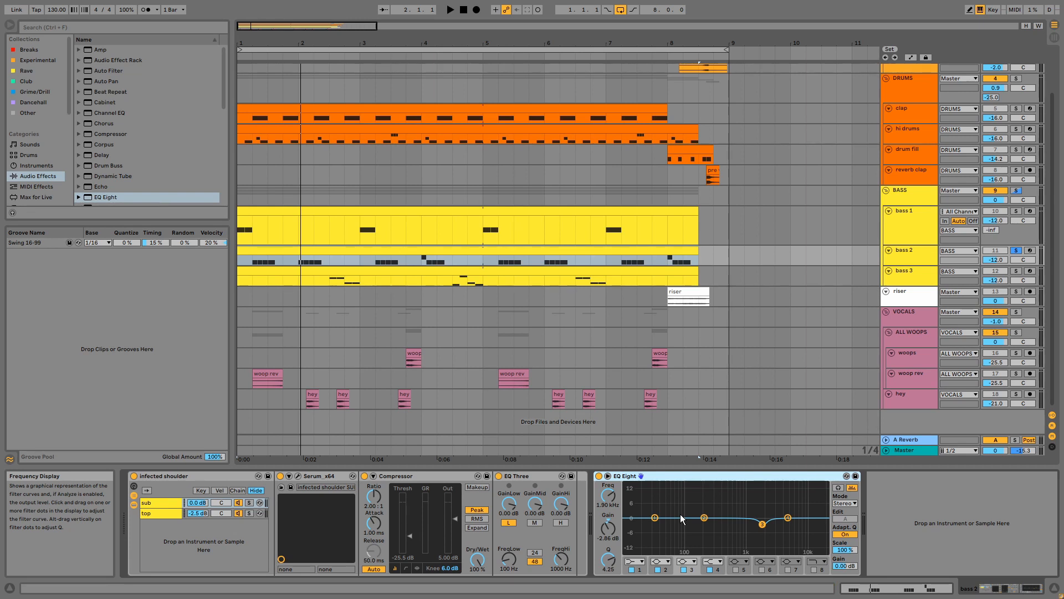
# - Play bass 2 with the EQ Eight bypassed and re-enabled to compare its effect on the sound
pyautogui.press('space')
pyautogui.click(599, 475)
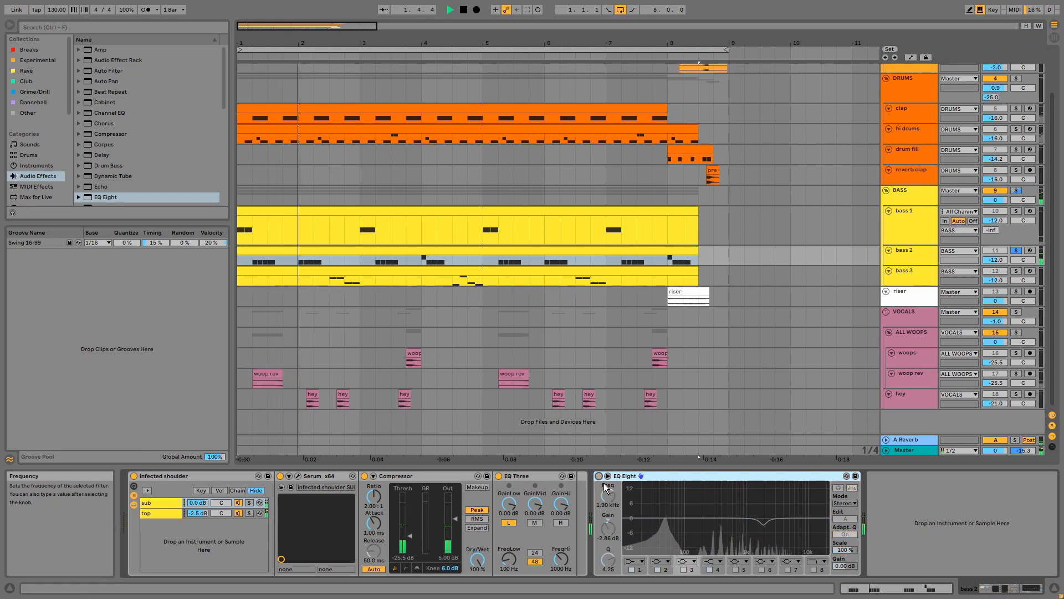
pyautogui.press('space')
pyautogui.press('space')
pyautogui.press('space')
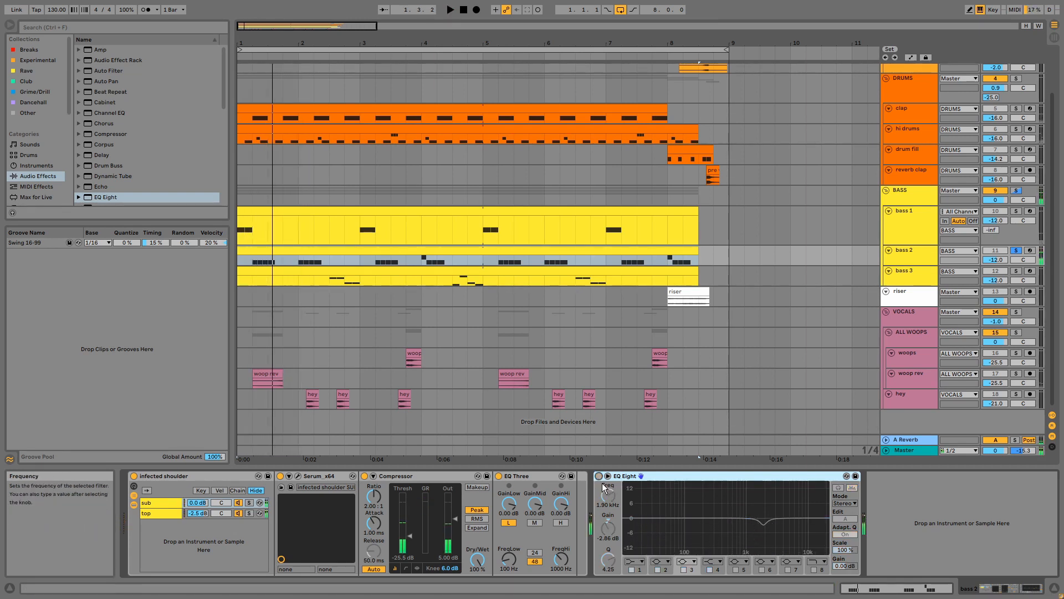
pyautogui.click(598, 476)
pyautogui.press('space')
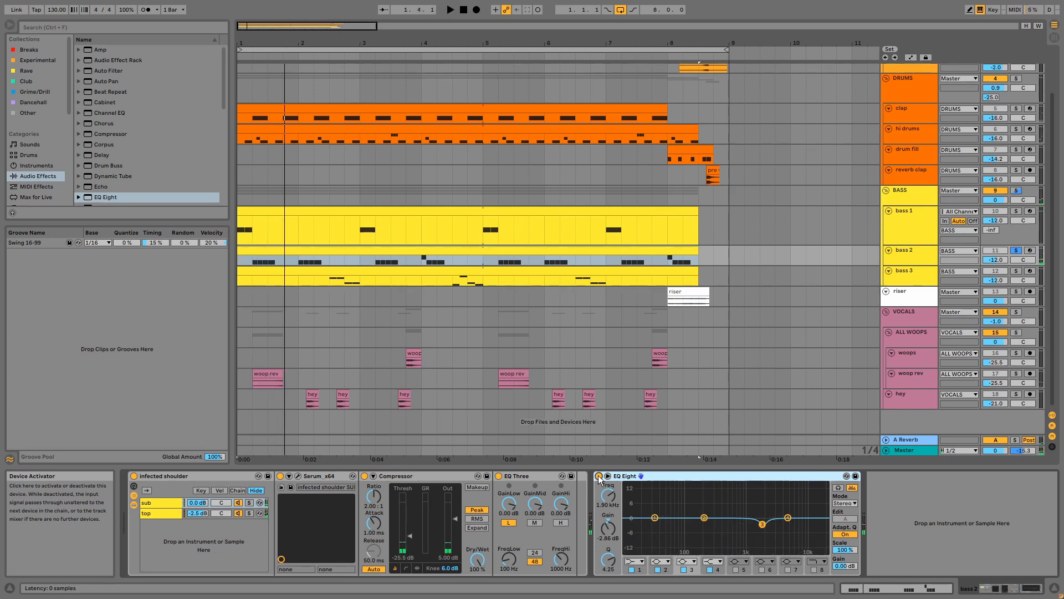
# - Inspect the bass 2 clip's MIDI notes up close and select the G#2 note at the start of bar 4
pyautogui.doubleClick(467, 251)
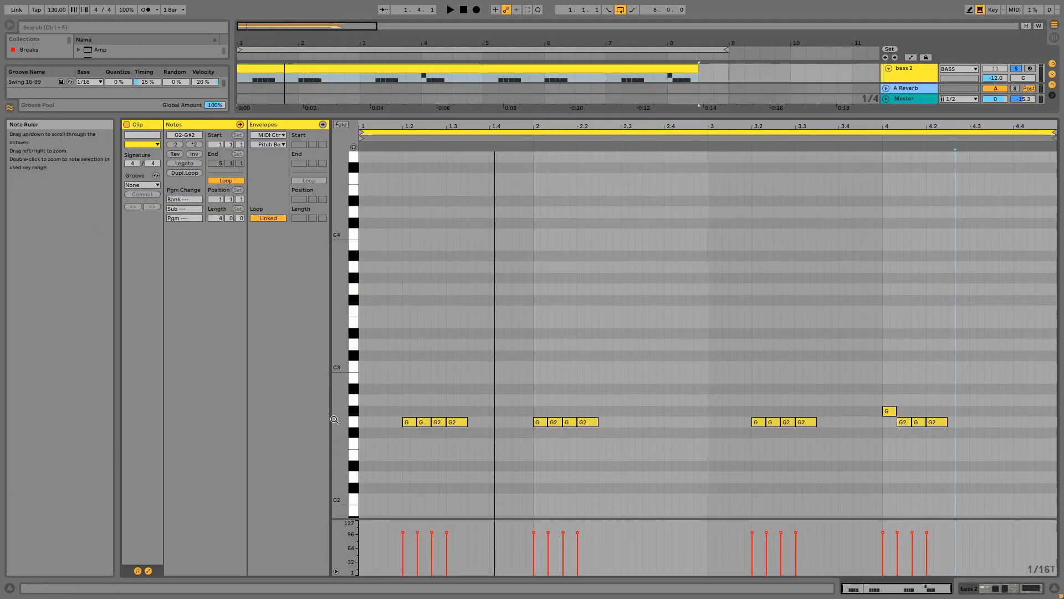
pyautogui.moveTo(343, 421); pyautogui.dragTo(366, 421)
pyautogui.click(889, 411)
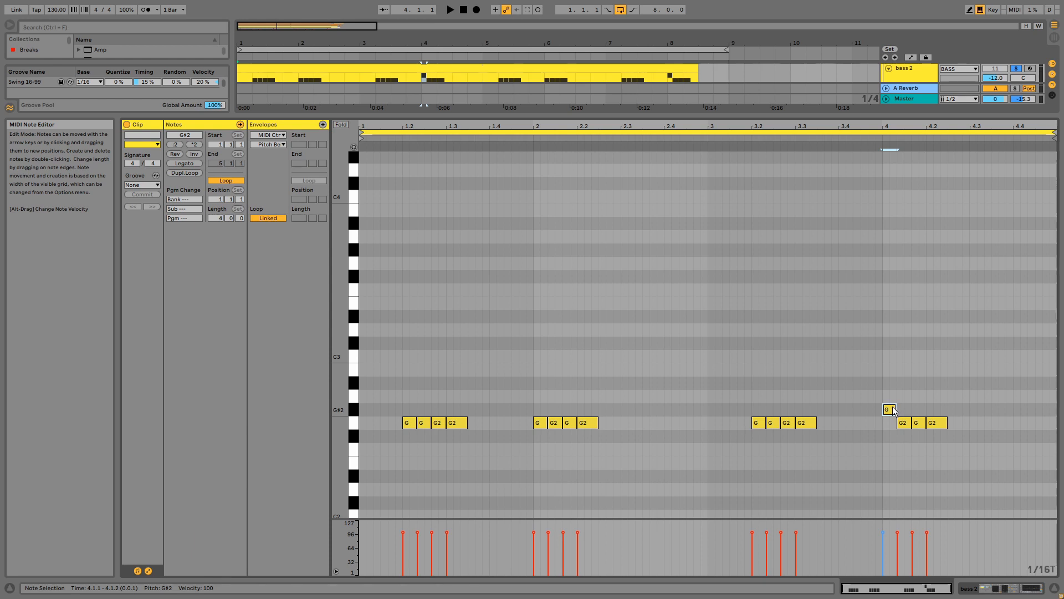
# - Play bass 2 through once more, solo bass 3 in its place and audition the bass 3 clip on its own
pyautogui.press('space')
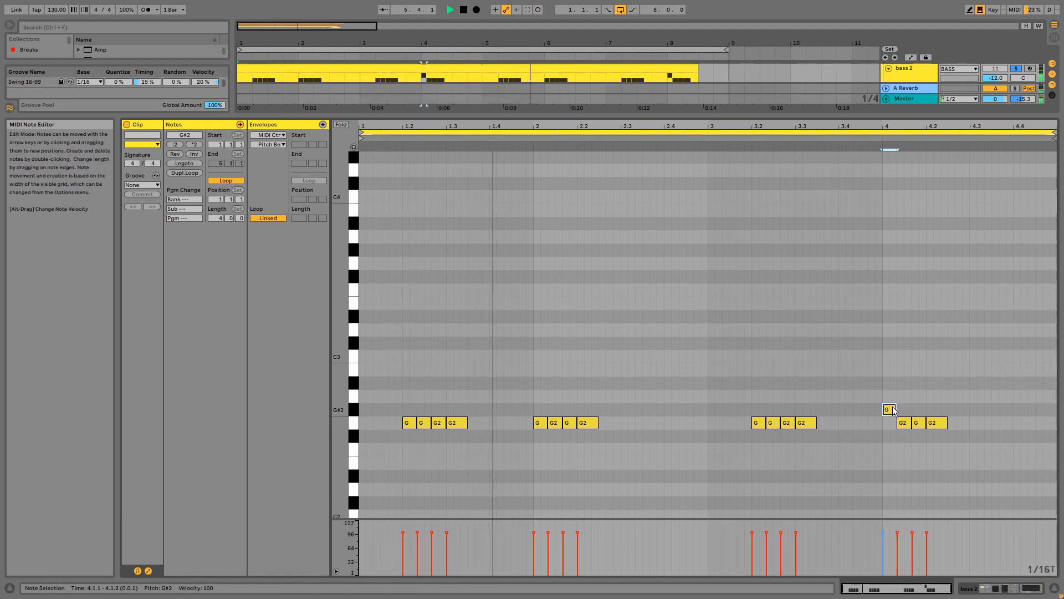
pyautogui.press('space')
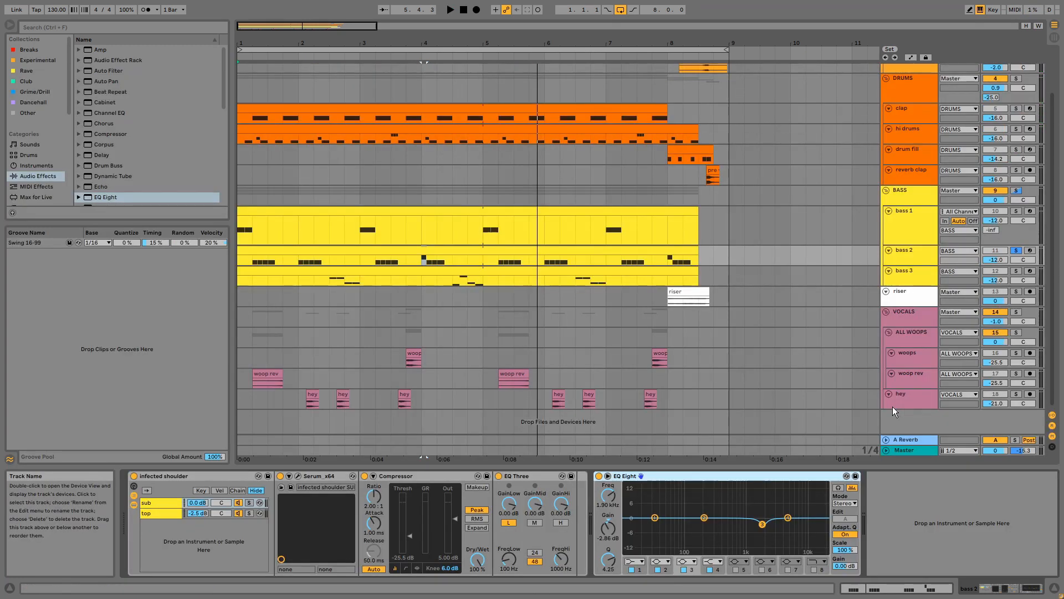
pyautogui.click(1018, 271)
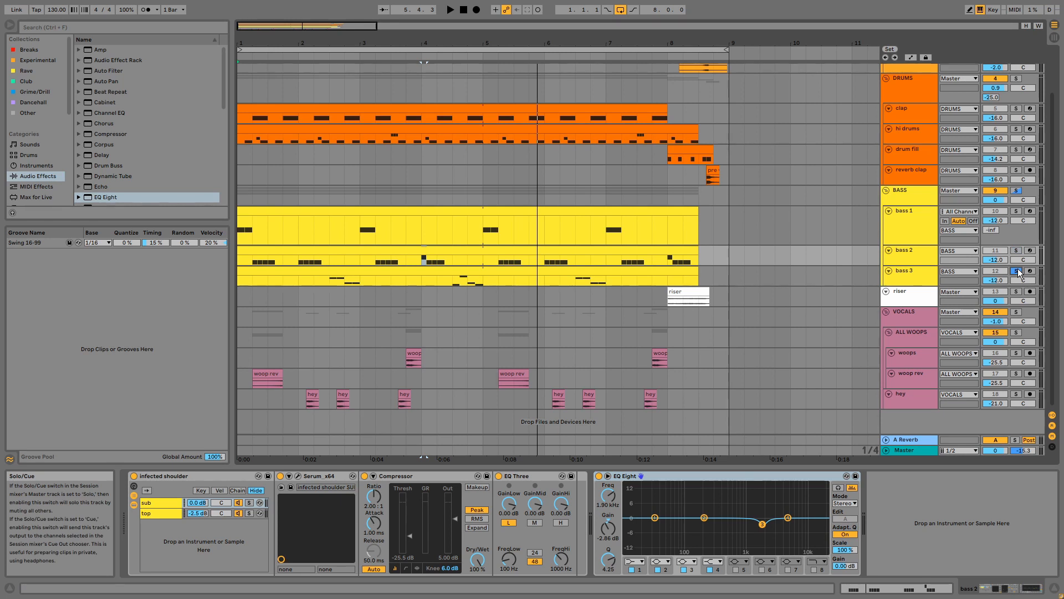
pyautogui.press('space')
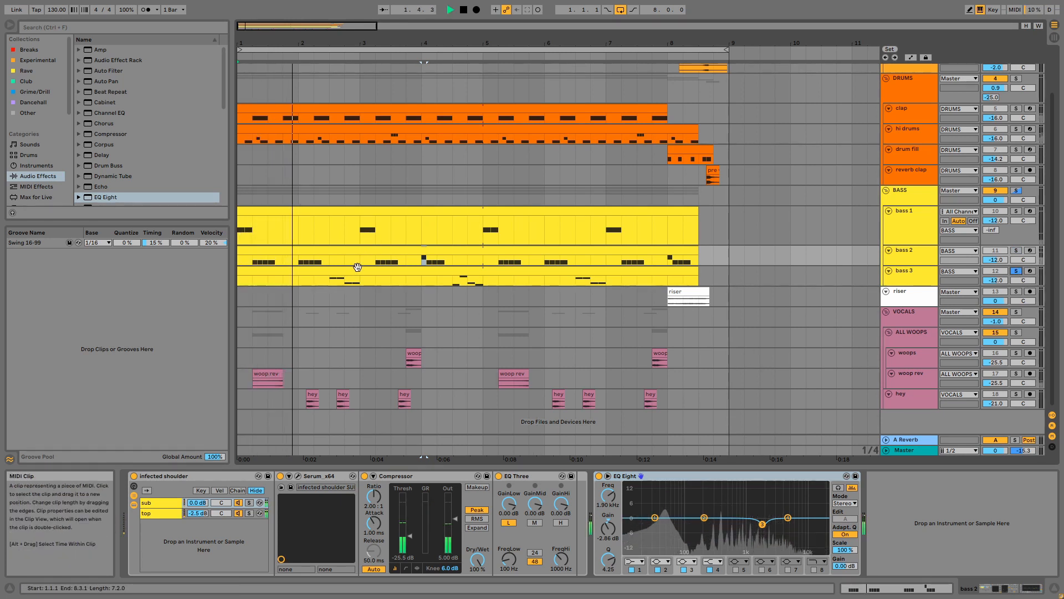
pyautogui.click(350, 282)
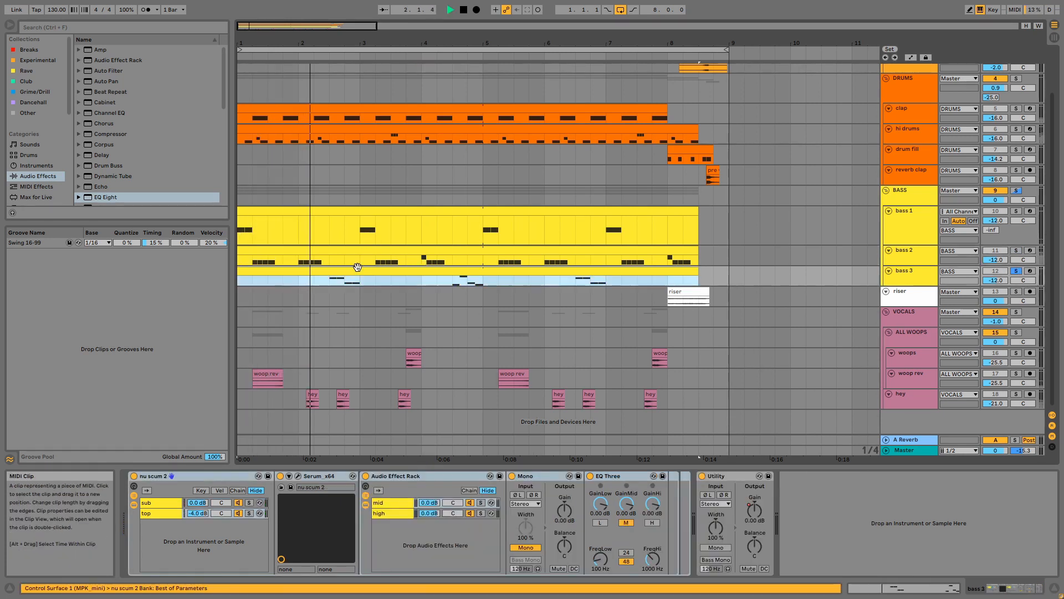
pyautogui.click(453, 282)
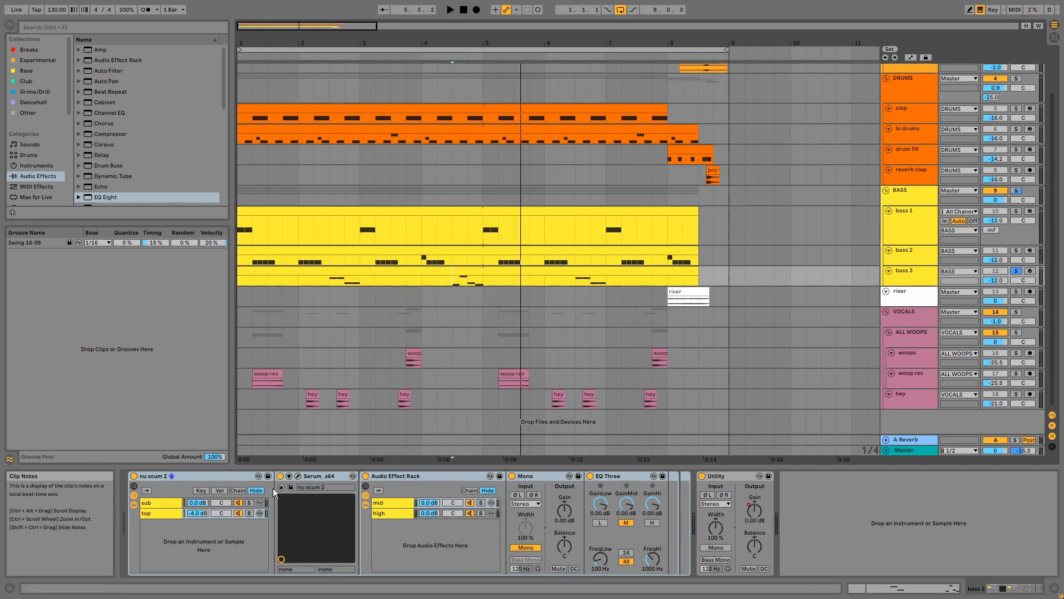
# - Inspect the Serum patch on bass 3's top chain, covering the oscillators, filter, LFO 1 and effects
pyautogui.click(298, 476)
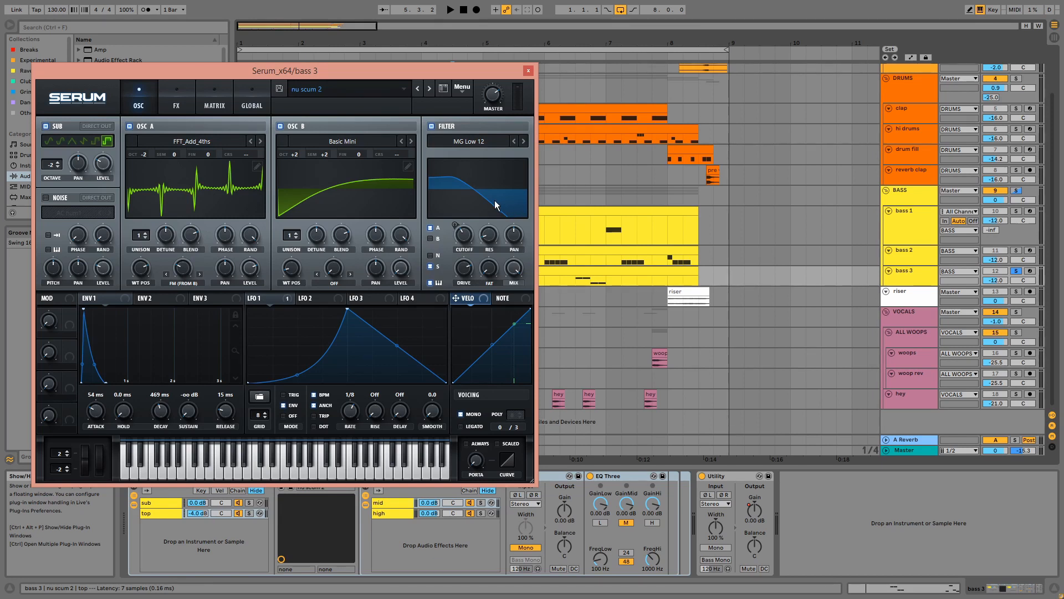
pyautogui.click(281, 300)
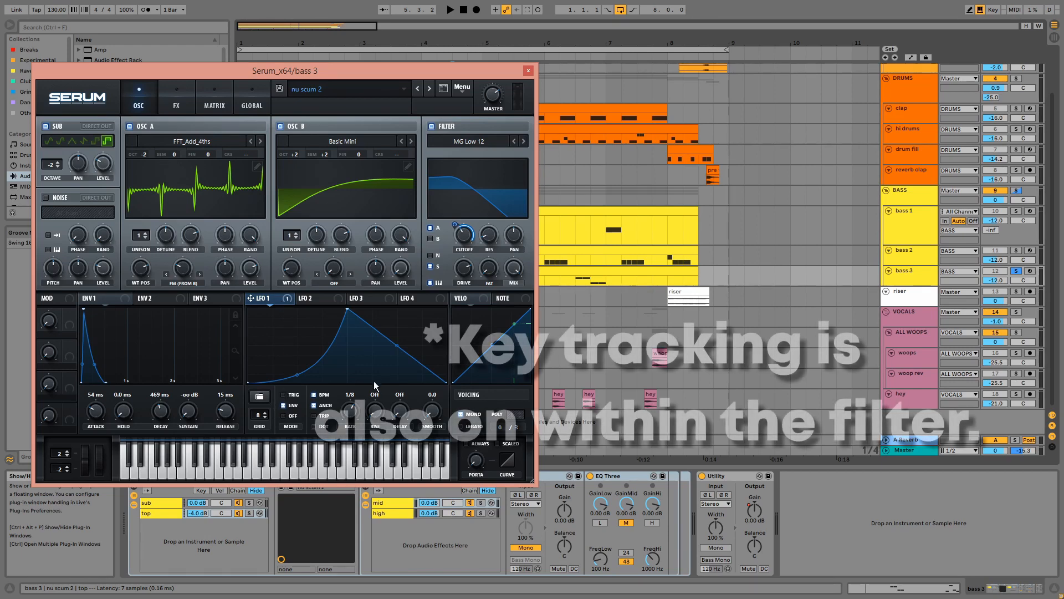
pyautogui.click(171, 107)
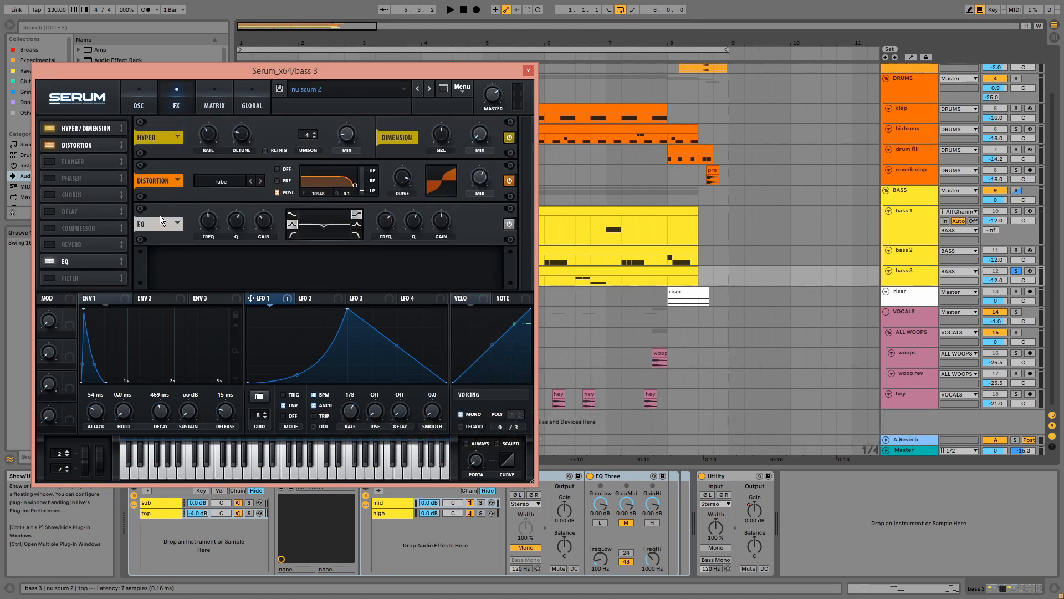
pyautogui.click(528, 71)
# - Review the mid and high chains of bass 3's Audio Effect Rack, including the EQ Three on each
pyautogui.click(400, 505)
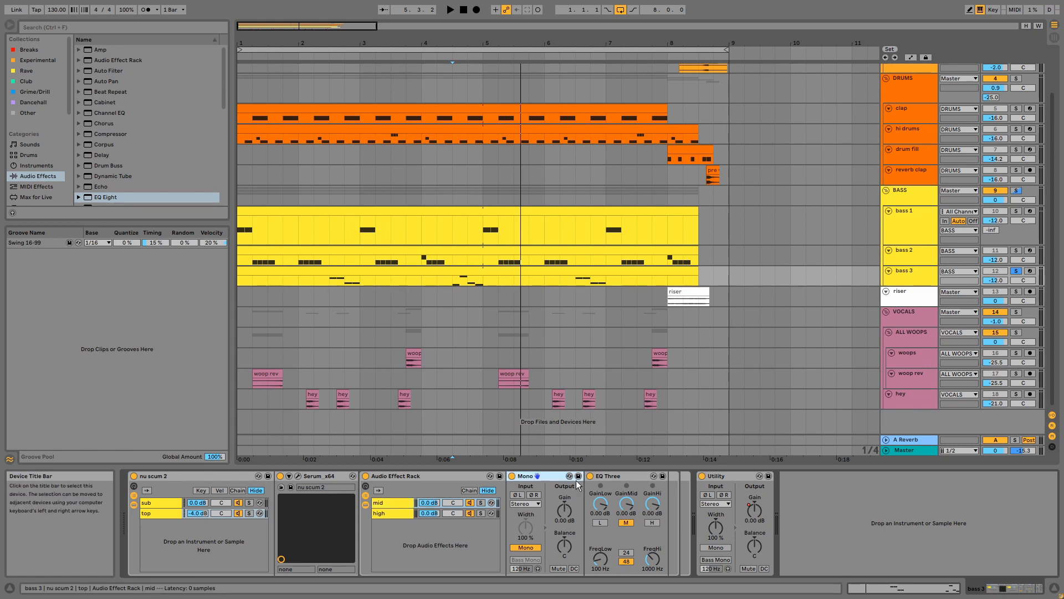
pyautogui.click(608, 480)
pyautogui.click(381, 510)
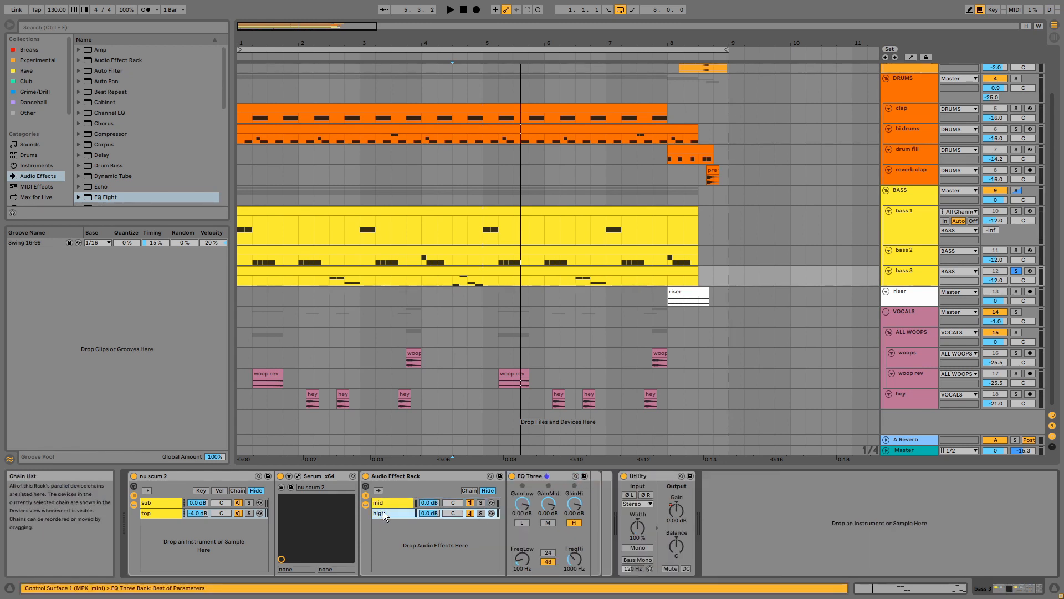
pyautogui.click(527, 478)
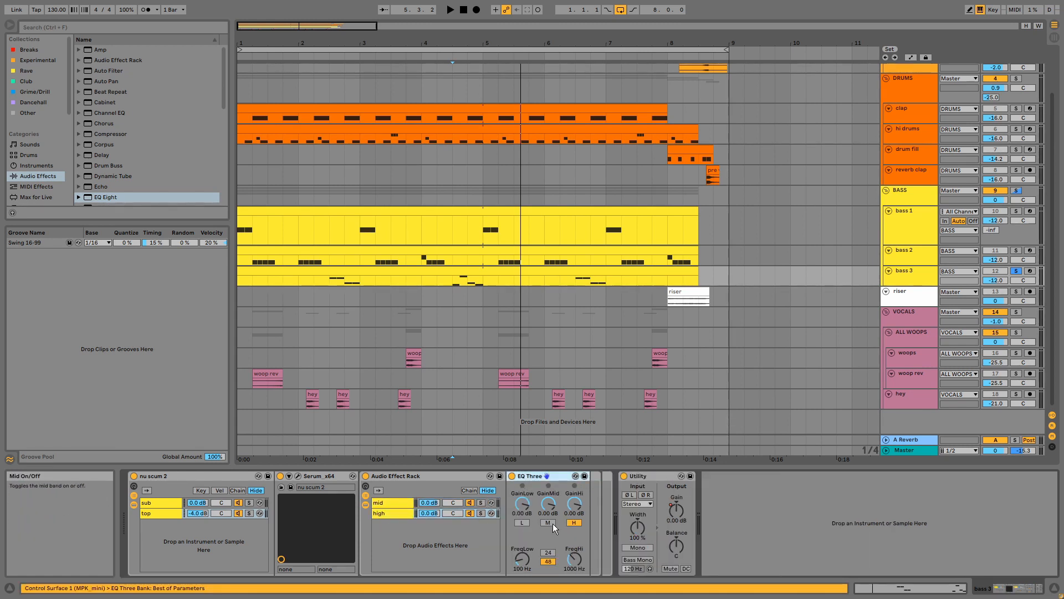
# - Examine the nu scum 2 rack's sub chain, covering its Serum patch and EQ Three, and the Utility following the rack
pyautogui.click(158, 503)
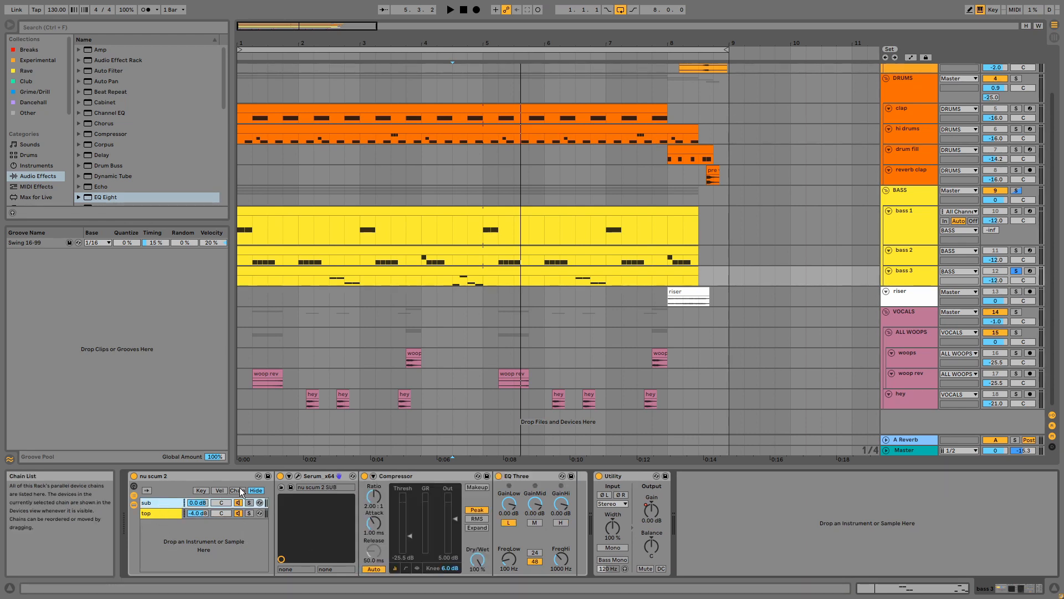
pyautogui.click(299, 476)
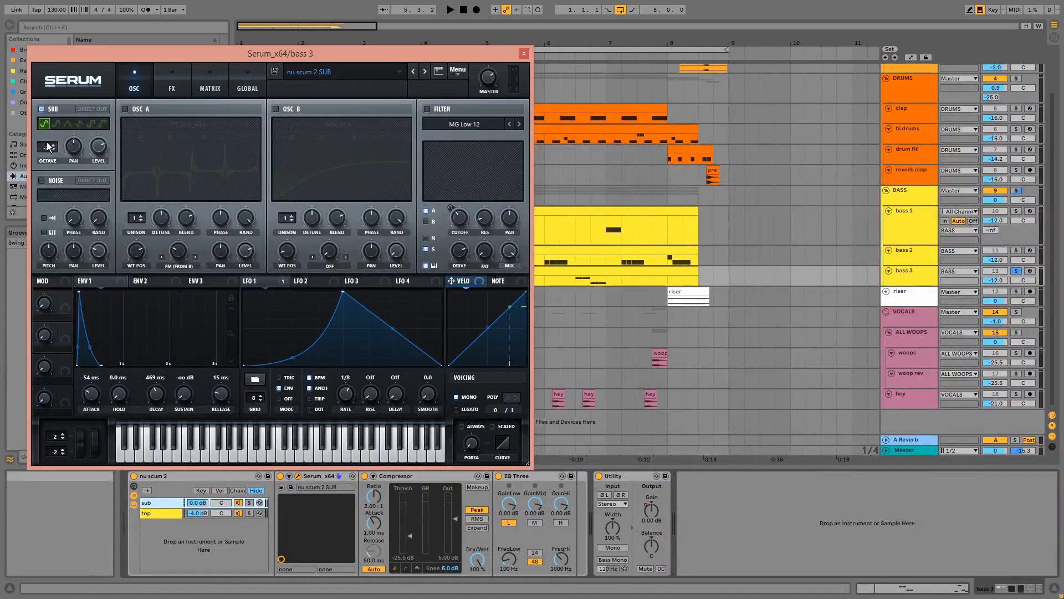
pyautogui.click(523, 54)
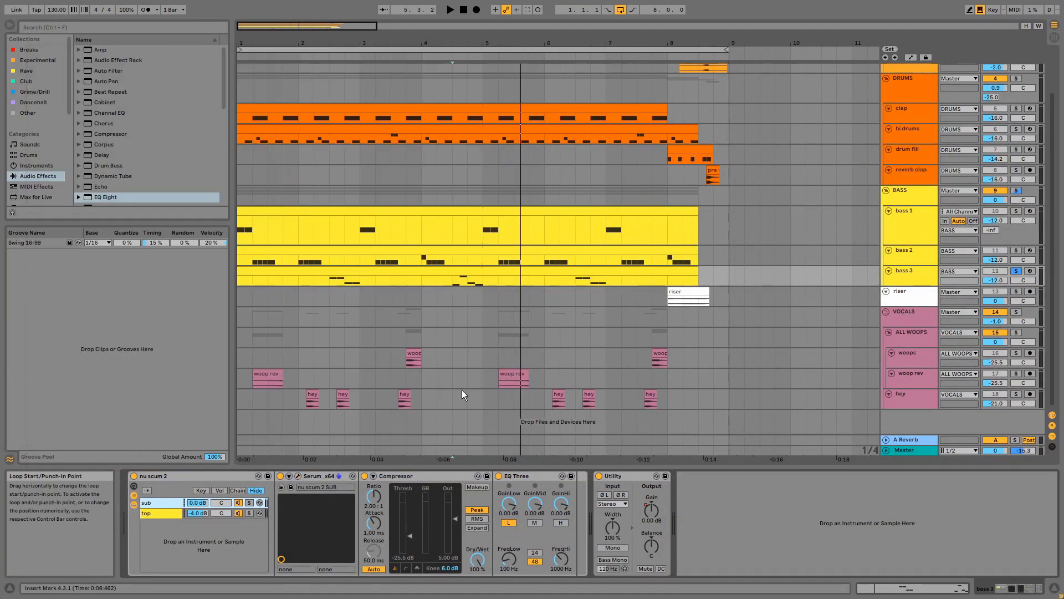
pyautogui.click(522, 478)
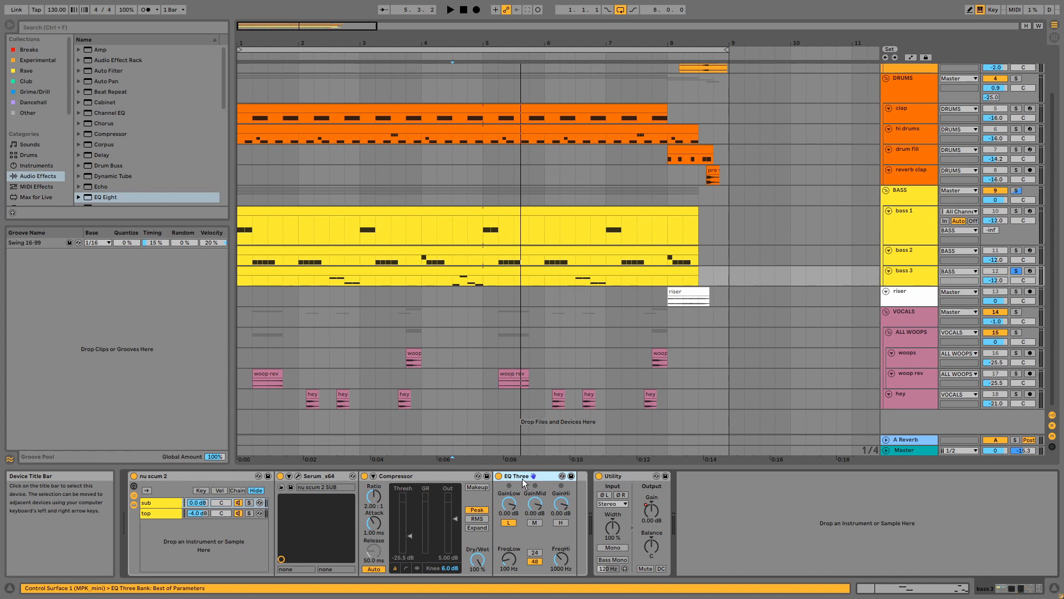
pyautogui.click(617, 479)
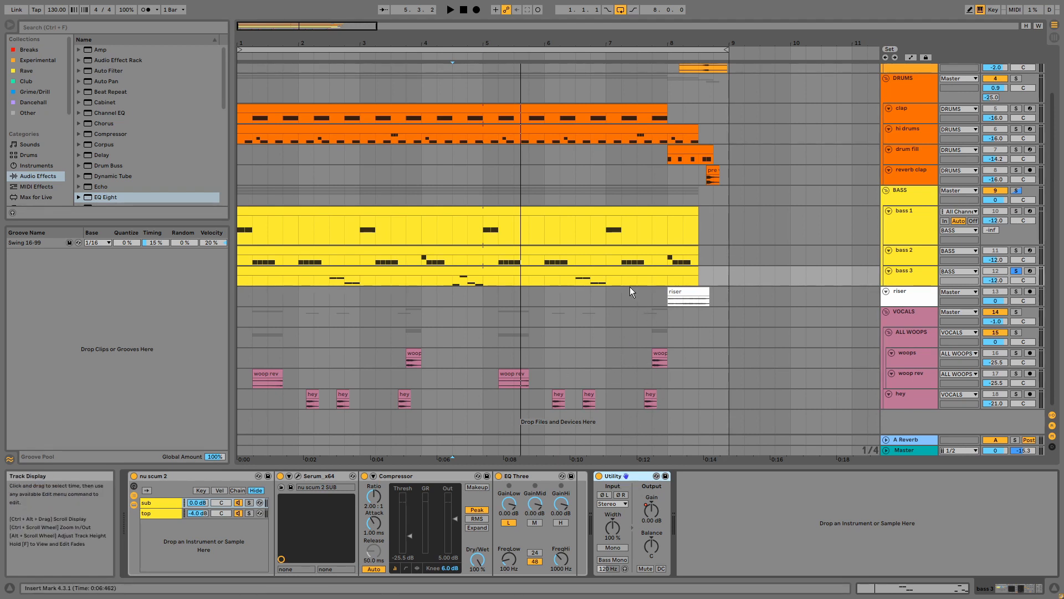
# - Unsolo bass 3, play the BASS group while viewing the bass 3 clip's MIDI notes, and select the first B2 note
pyautogui.click(1016, 271)
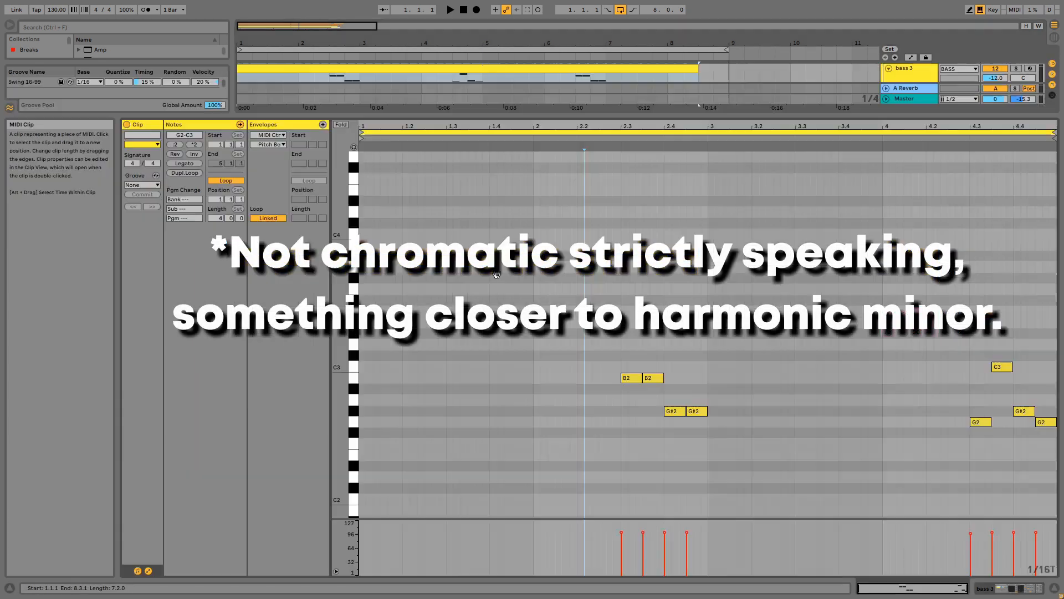
pyautogui.press('space')
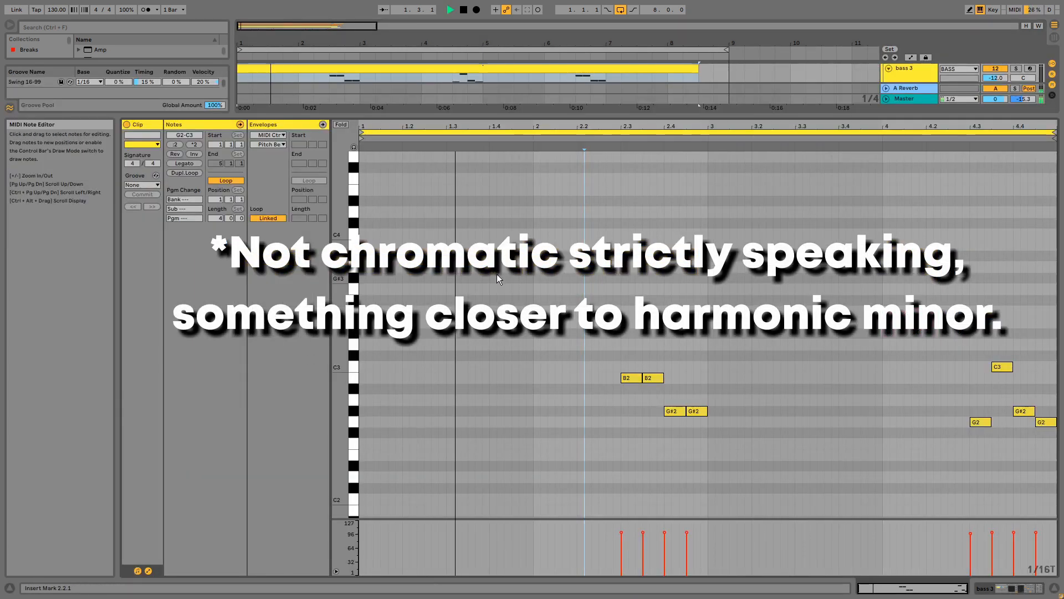
pyautogui.click(636, 377)
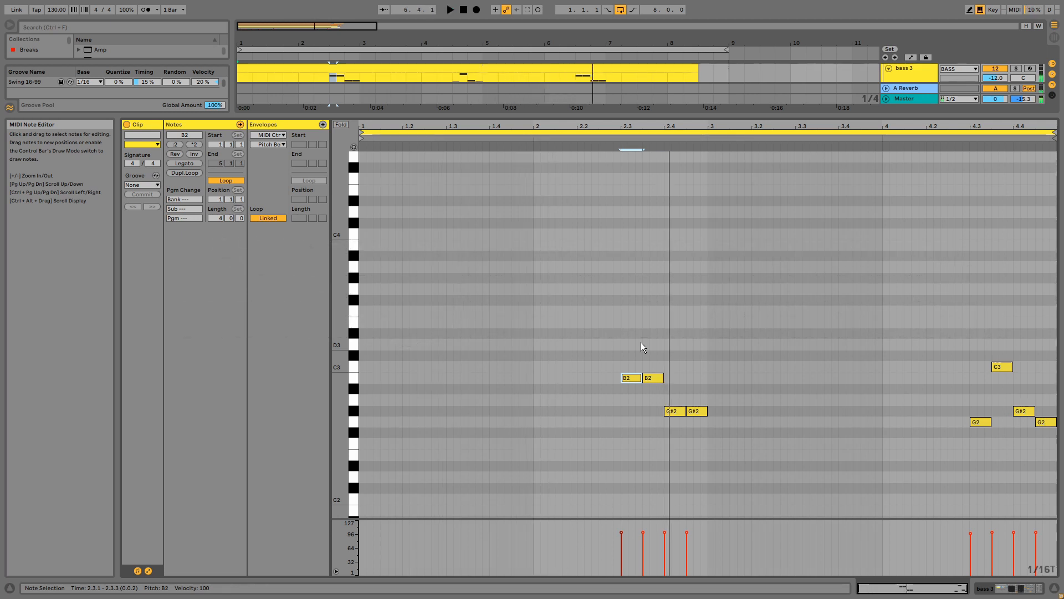
pyautogui.hotkey('shift', 'Tab')
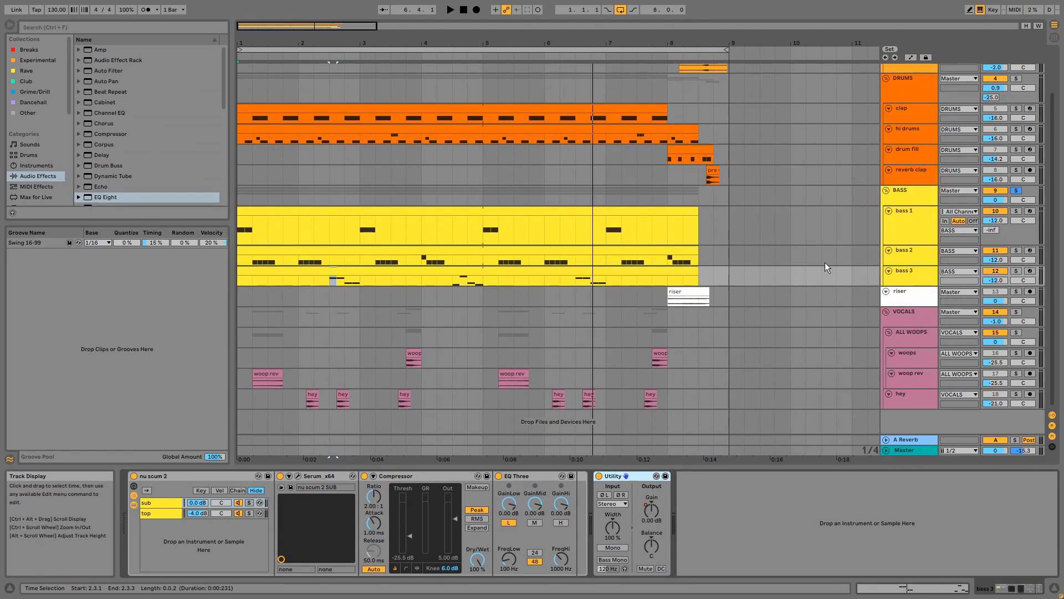
# - Fit all tracks in the arrangement and review the BASS group's EQ Eight and Chorus
pyautogui.click(903, 197)
pyautogui.click(1025, 25)
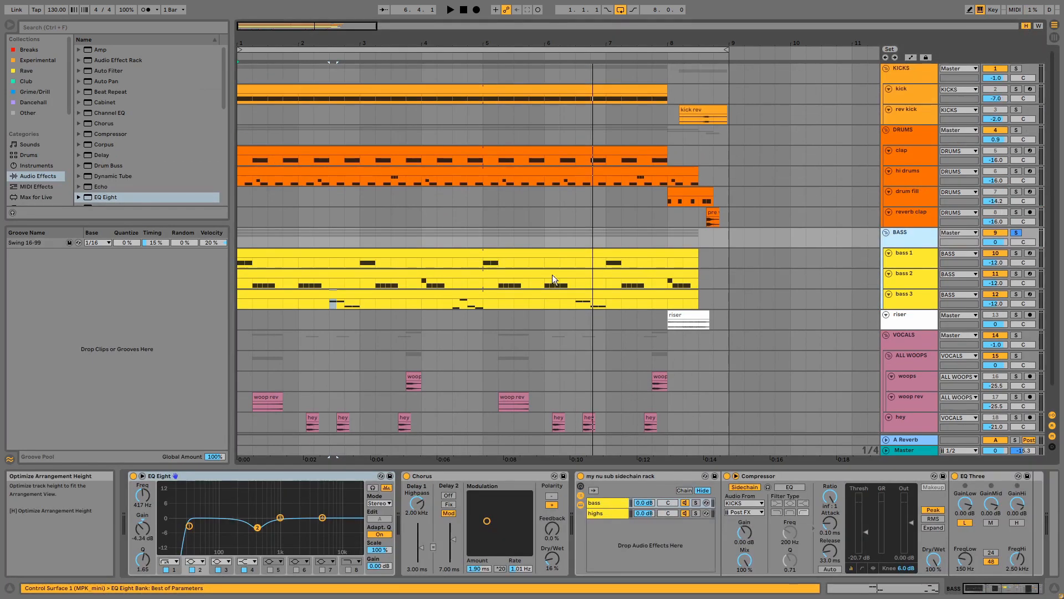
pyautogui.click(278, 480)
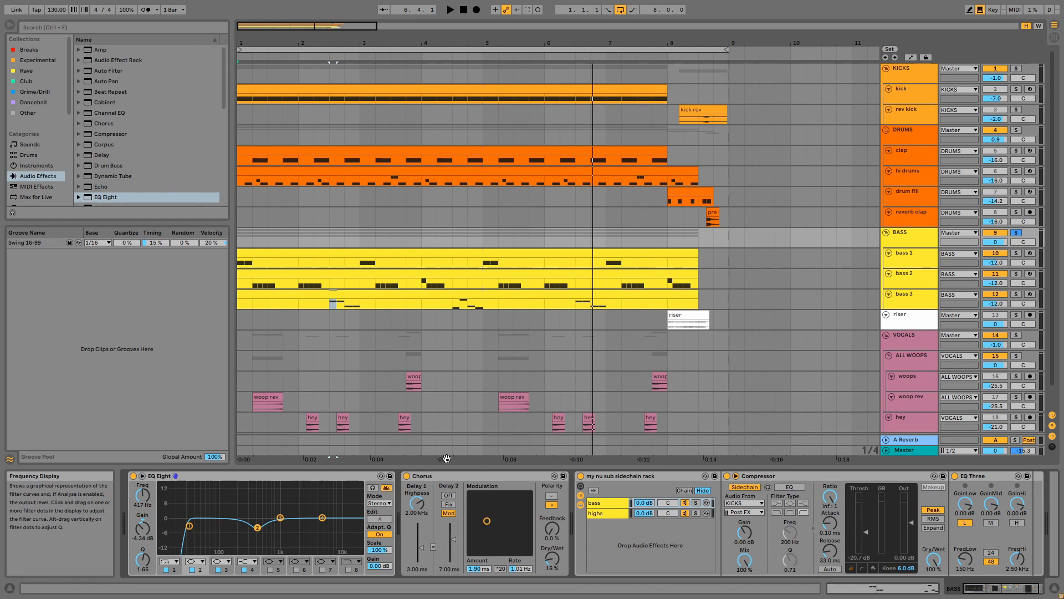
pyautogui.click(461, 474)
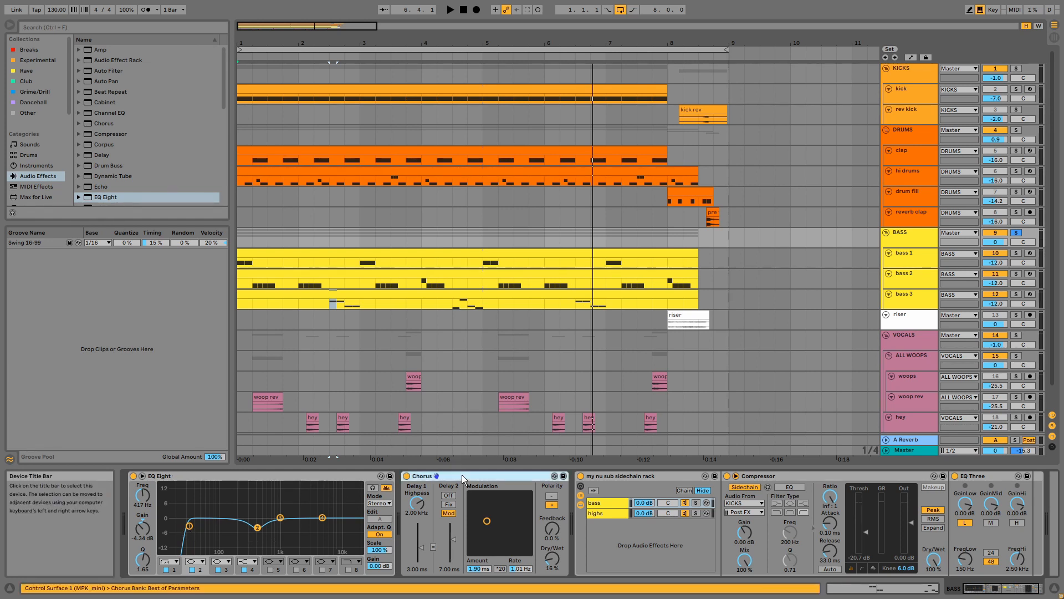
# - Examine the bass and highs chains of the my nu sub sidechain rack and enlarge the BASS group track to show its peak level
pyautogui.click(668, 475)
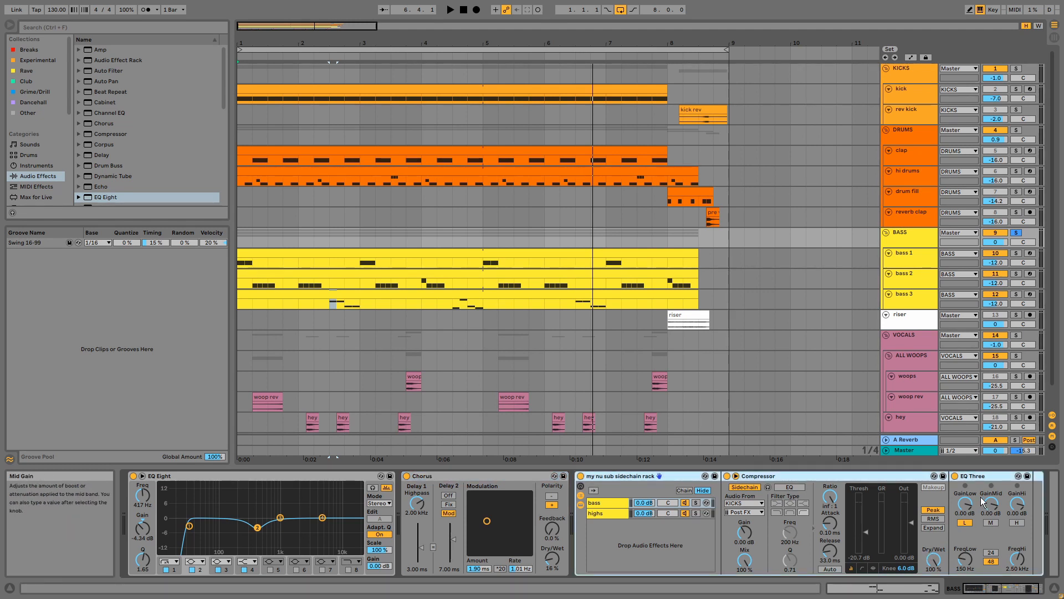
pyautogui.click(610, 515)
pyautogui.click(746, 476)
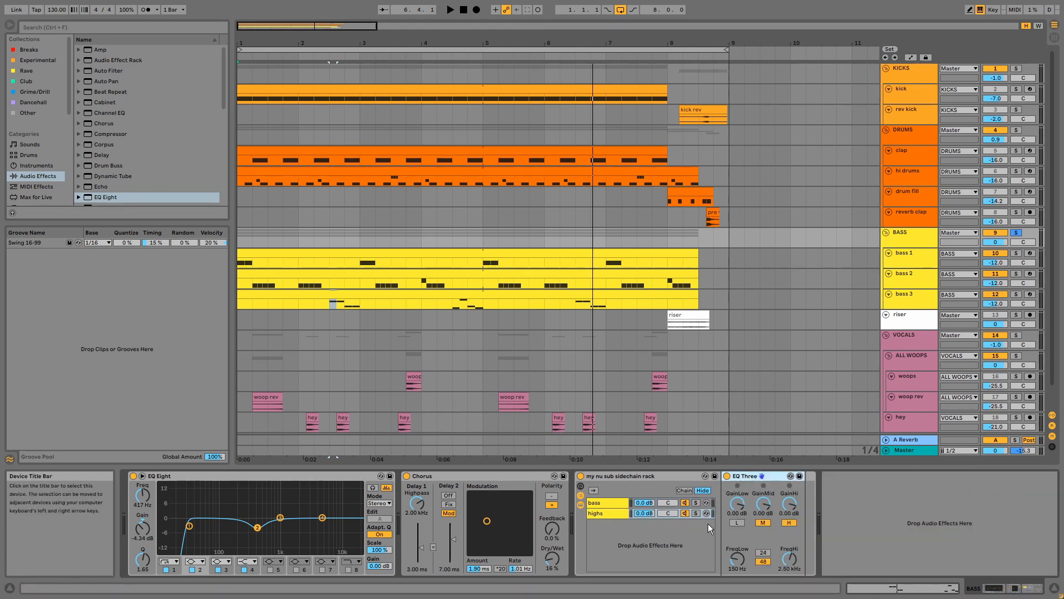
pyautogui.click(606, 504)
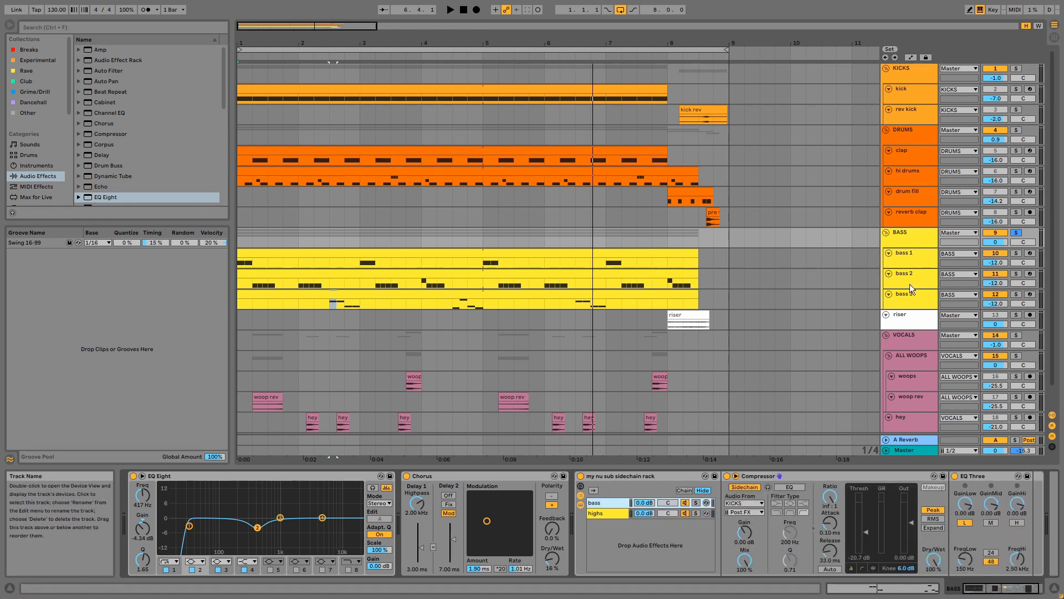
pyautogui.moveTo(913, 249); pyautogui.dragTo(914, 258)
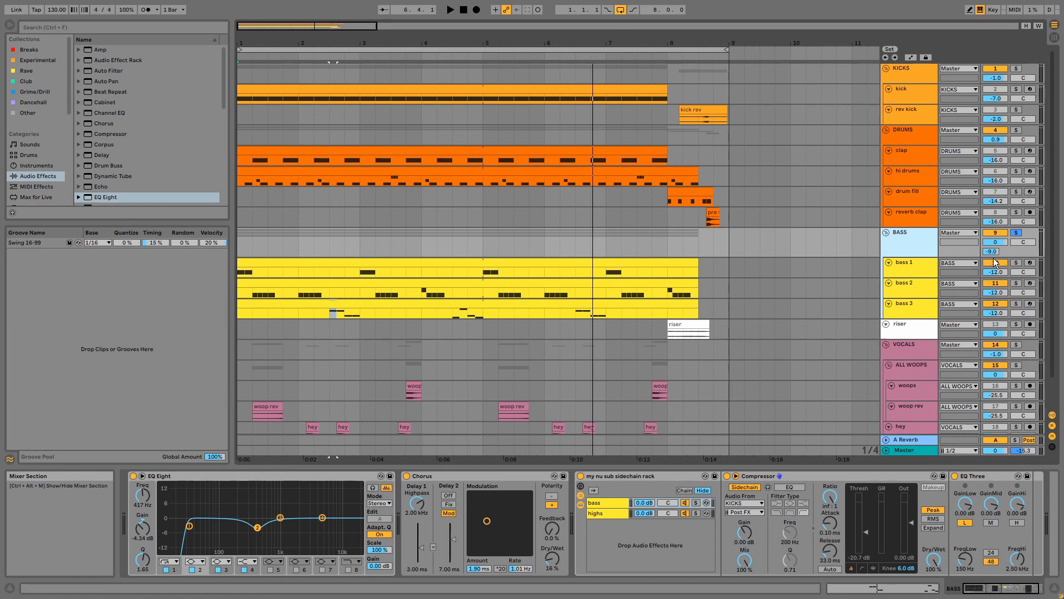
# - Solo the riser track, audition the riser clip at bar 8, and turn the solo off again
pyautogui.click(1017, 324)
pyautogui.press('space')
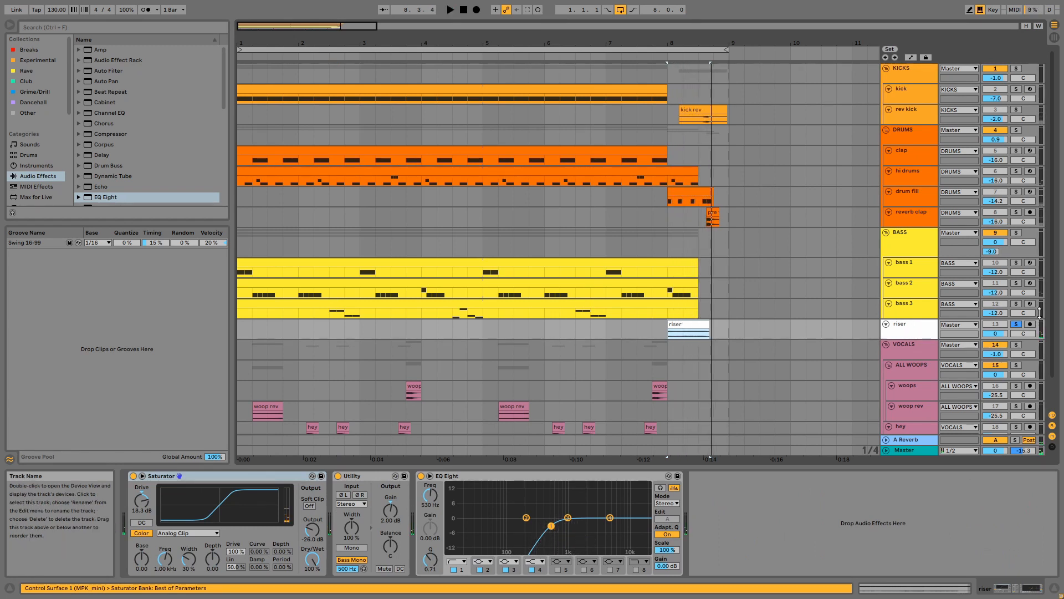
pyautogui.click(1015, 323)
# - Play the full mix from bar 7 to hear the riser in context
pyautogui.press('space')
pyautogui.click(604, 331)
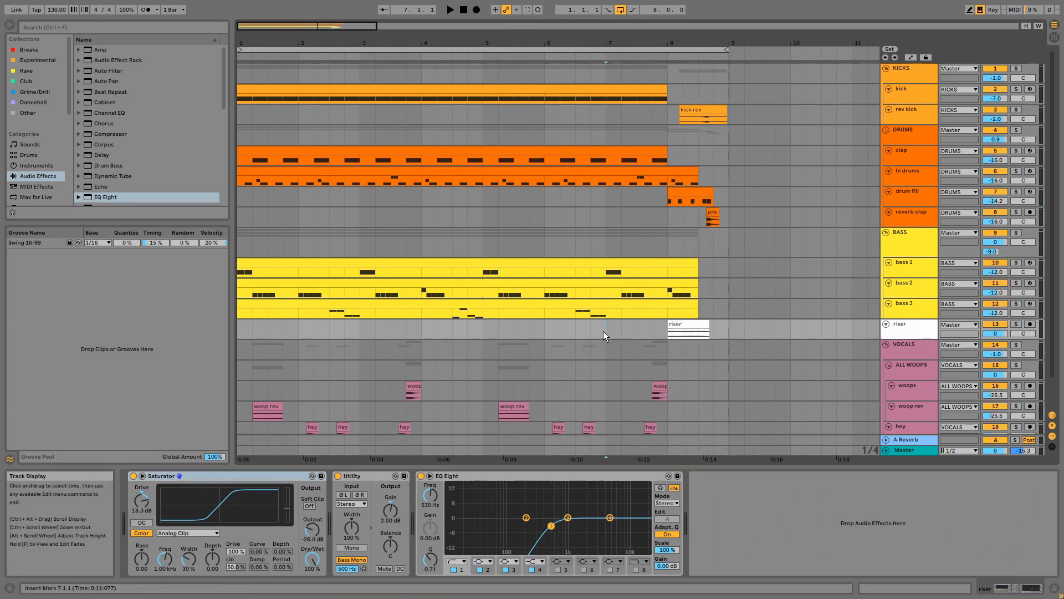
pyautogui.press('space')
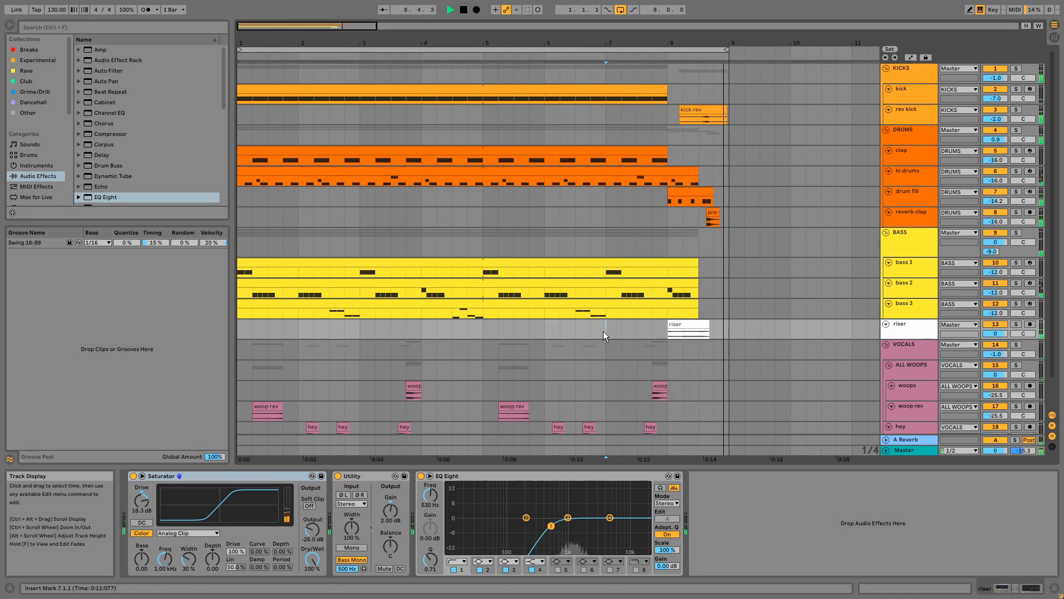
pyautogui.press('space')
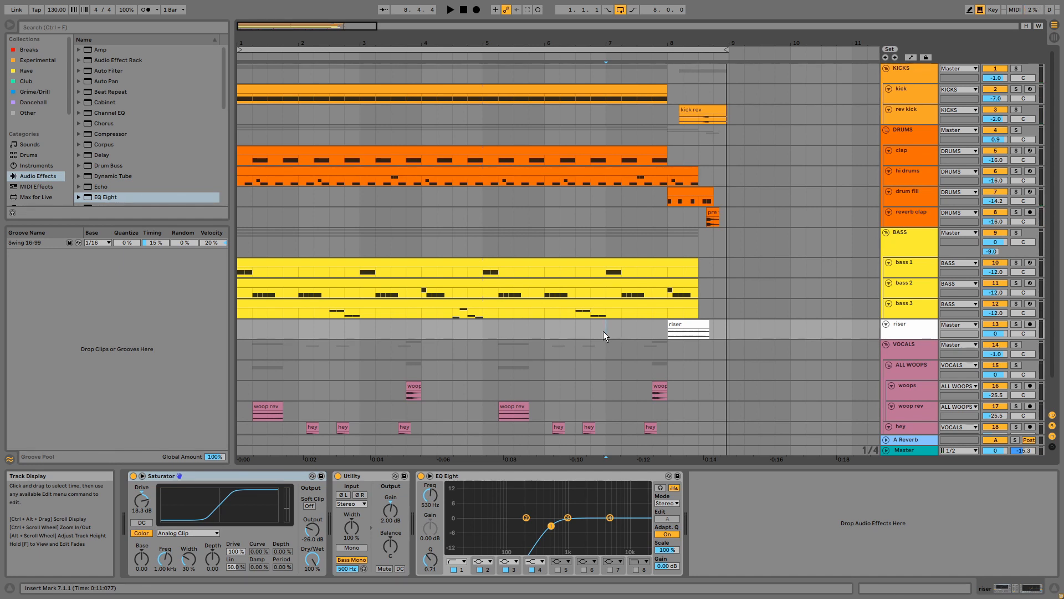
# - Open the riser audio clip and inspect its warp mode options and clip envelope choices
pyautogui.doubleClick(682, 324)
pyautogui.click(238, 185)
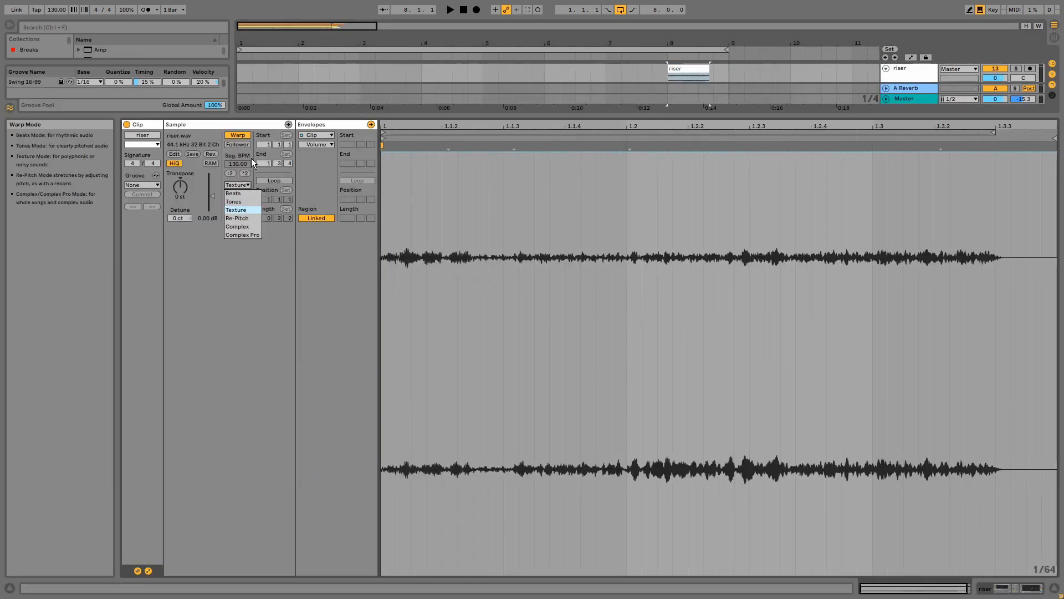
pyautogui.click(313, 145)
pyautogui.click(313, 144)
pyautogui.click(319, 160)
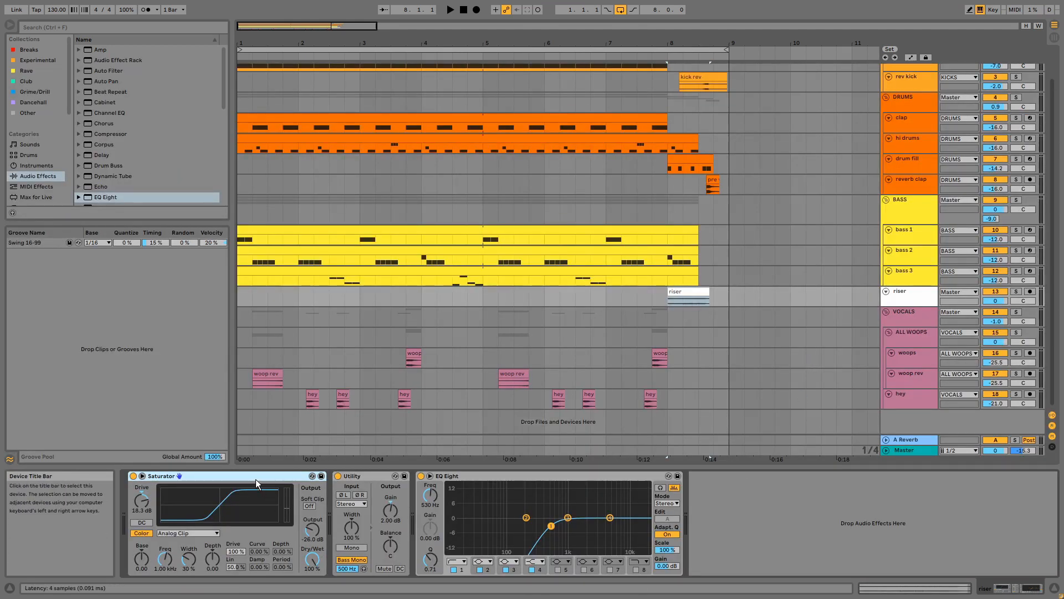
# - Examine the Utility and EQ Eight devices on the riser track and enlarge the track to show its peak level
pyautogui.click(376, 478)
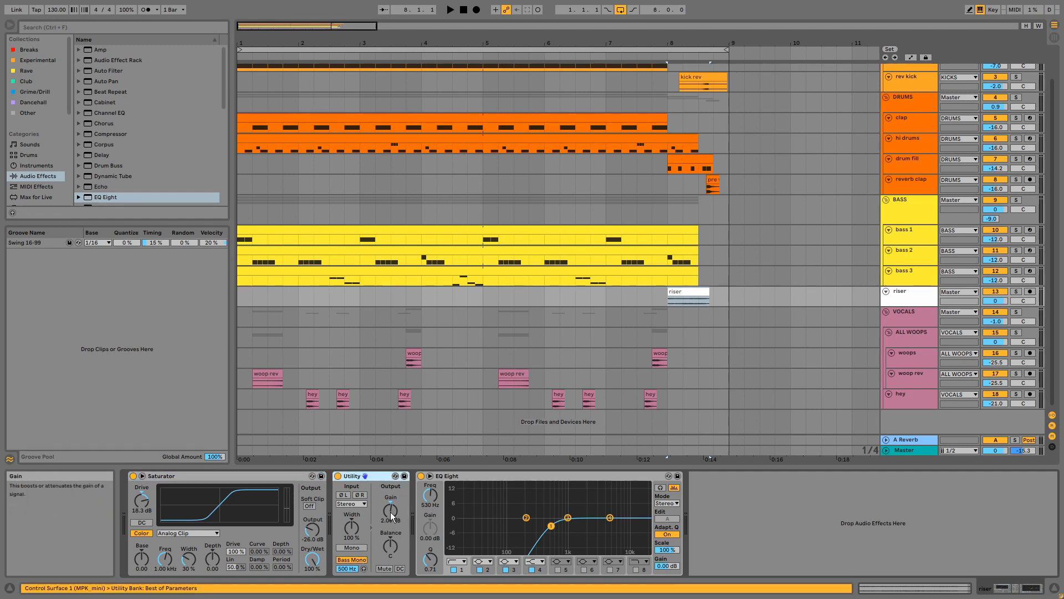
pyautogui.click(503, 478)
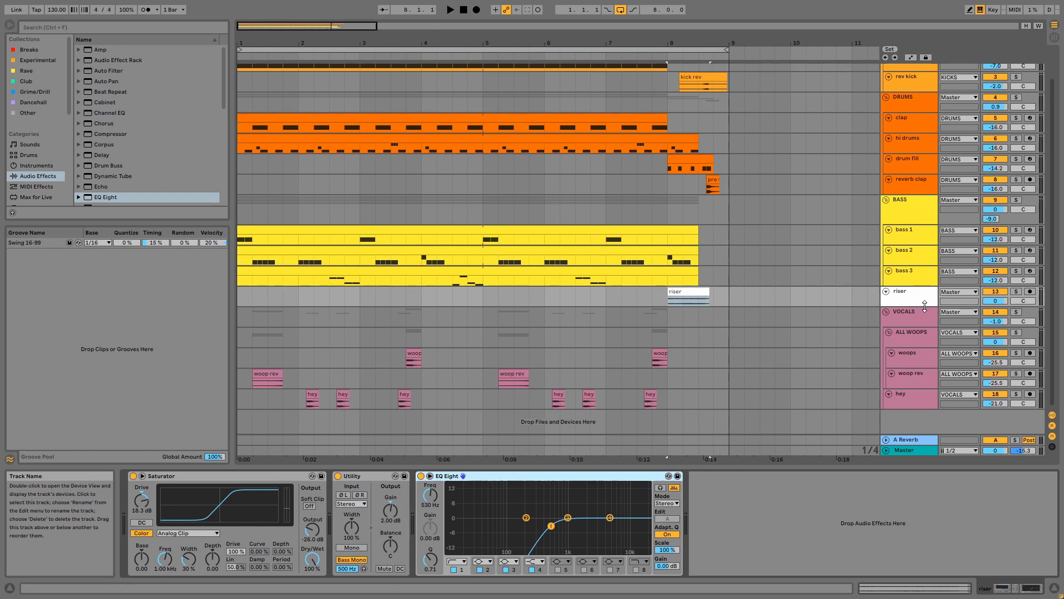
pyautogui.moveTo(925, 306); pyautogui.dragTo(925, 313)
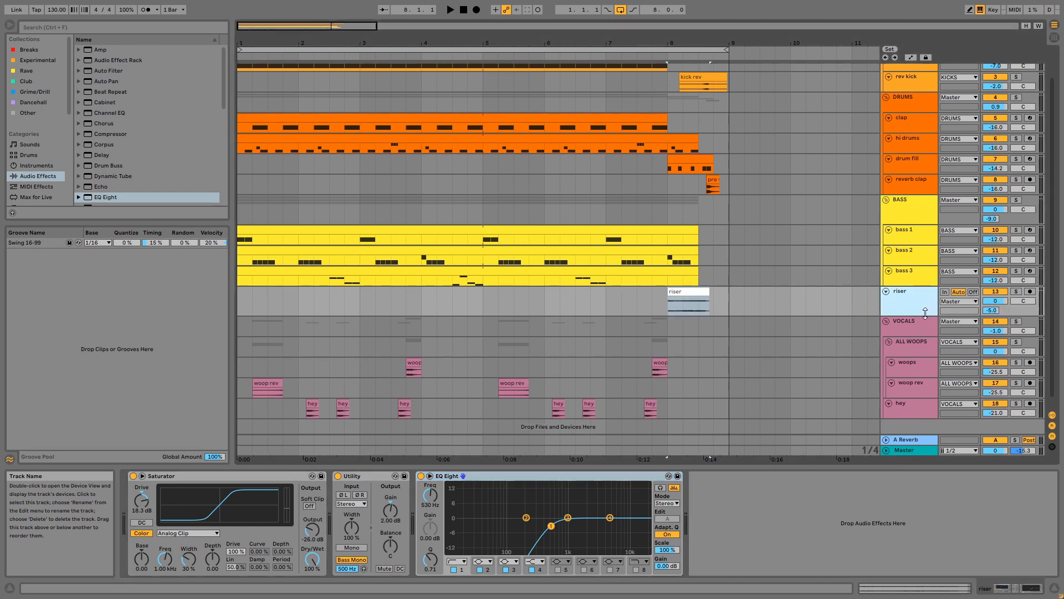
# - Solo the ALL WOOPS group and audition it from the start of bar 1
pyautogui.click(1016, 342)
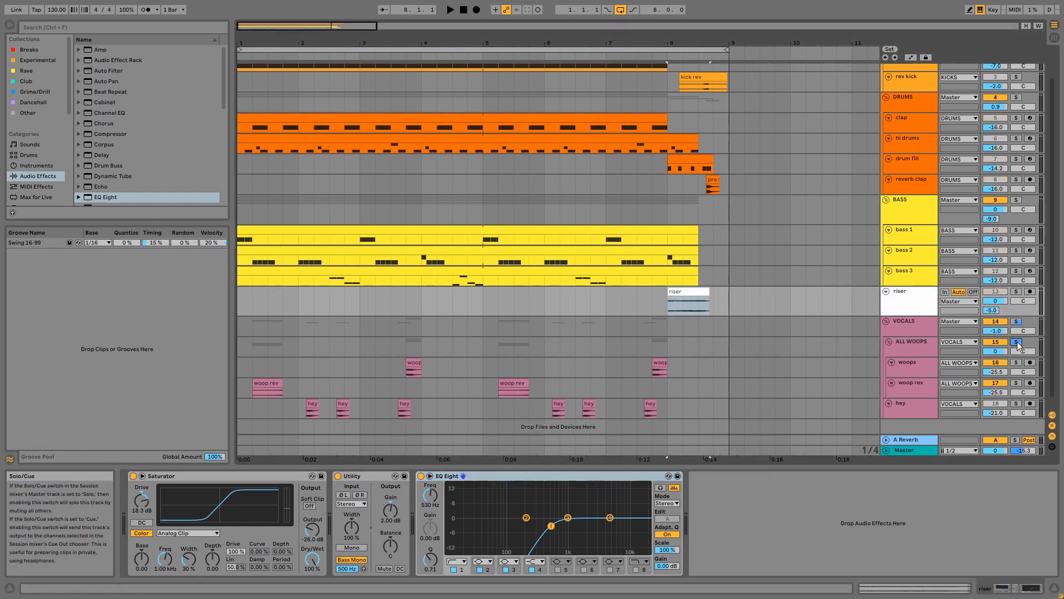
pyautogui.click(240, 368)
pyautogui.press('space')
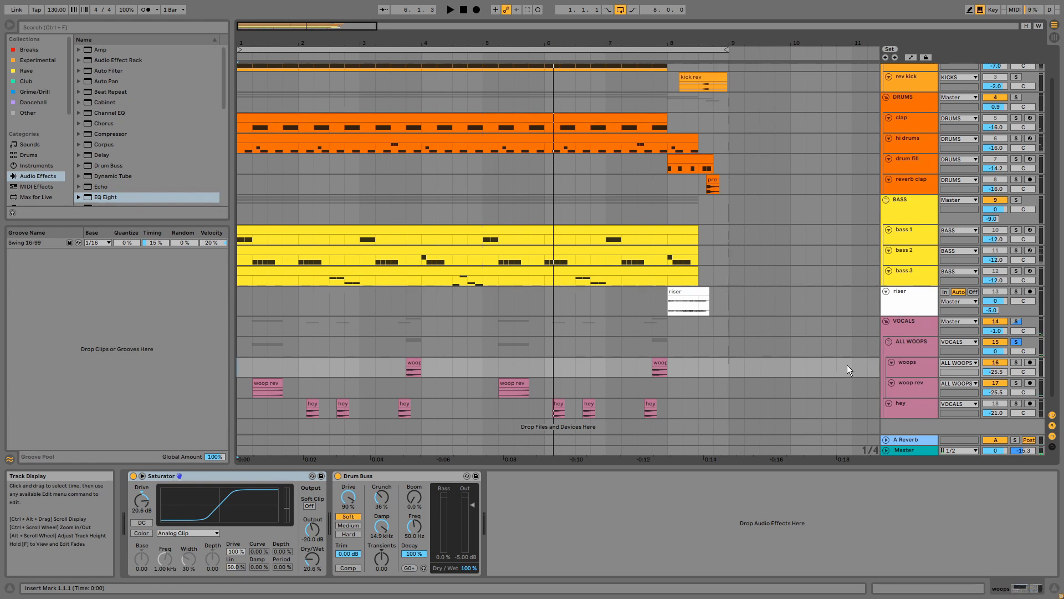
# - Audition the first woop clip just before bar 4 and the first woop rev clip in bar 1
pyautogui.click(409, 364)
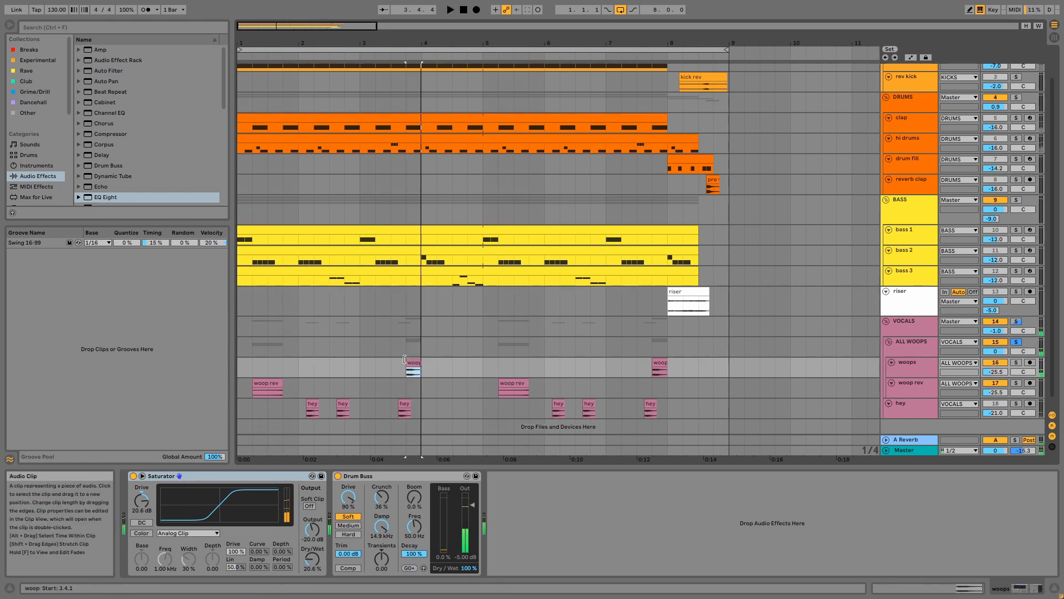
pyautogui.click(258, 382)
pyautogui.press('space')
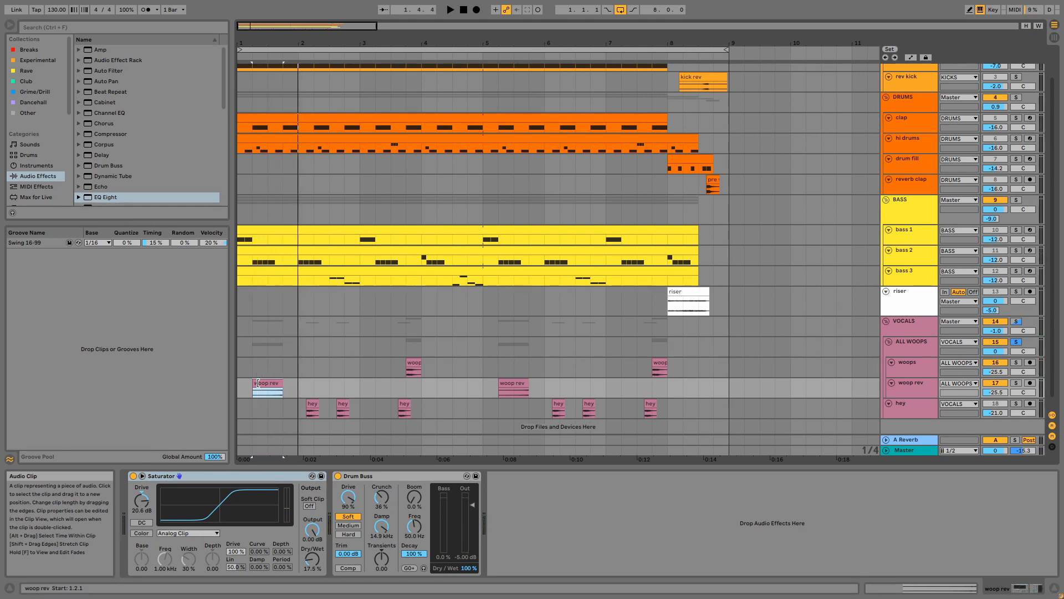
# - Examine the Saturator and Drum Buss on the woop rev track, plus the EQ Eight and Empty Club reverb on the ALL WOOPS group
pyautogui.click(231, 477)
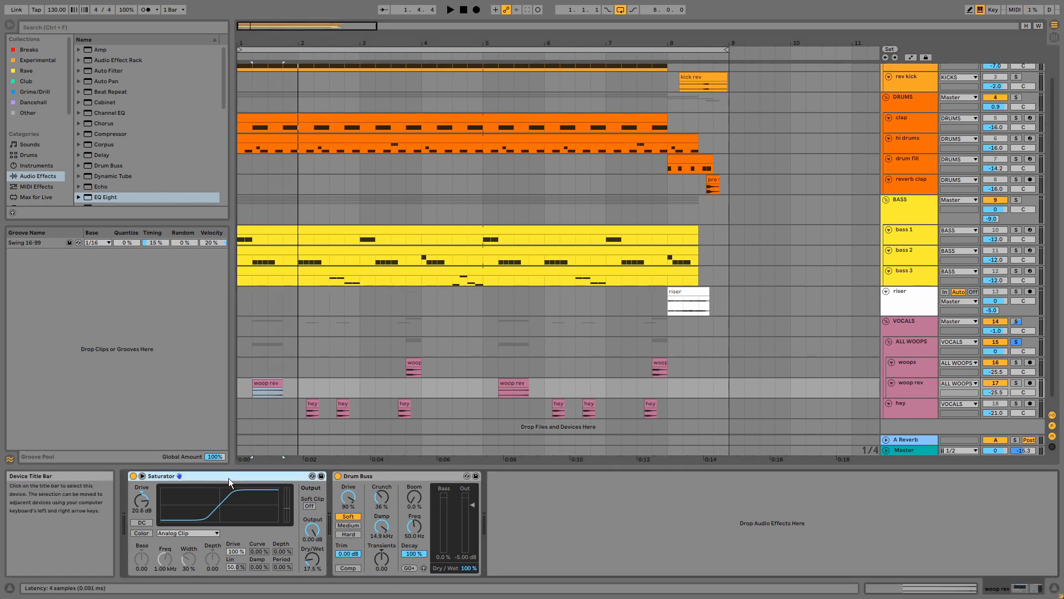
pyautogui.click(402, 480)
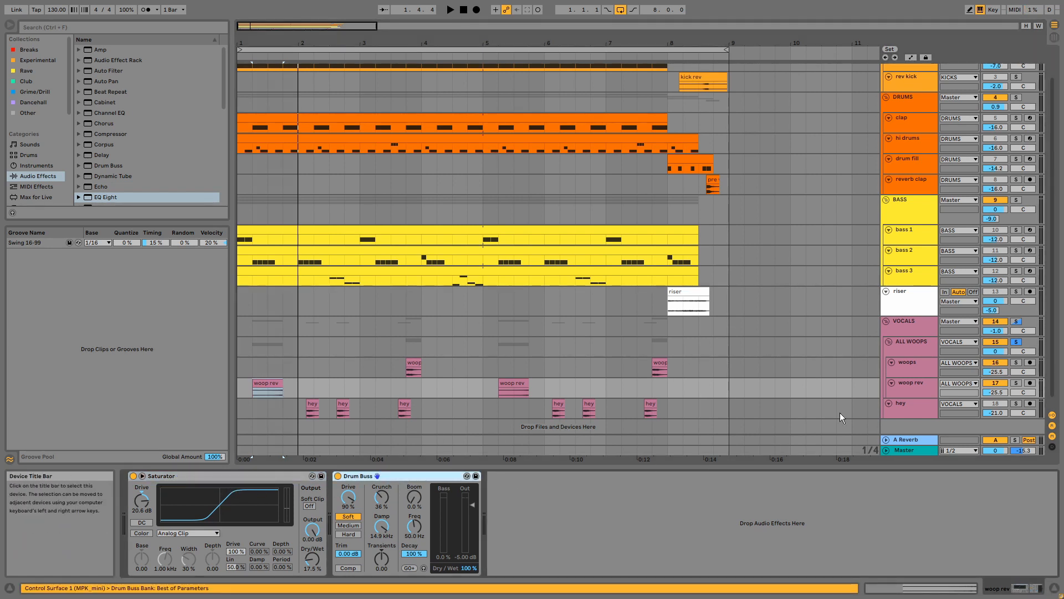
pyautogui.click(922, 344)
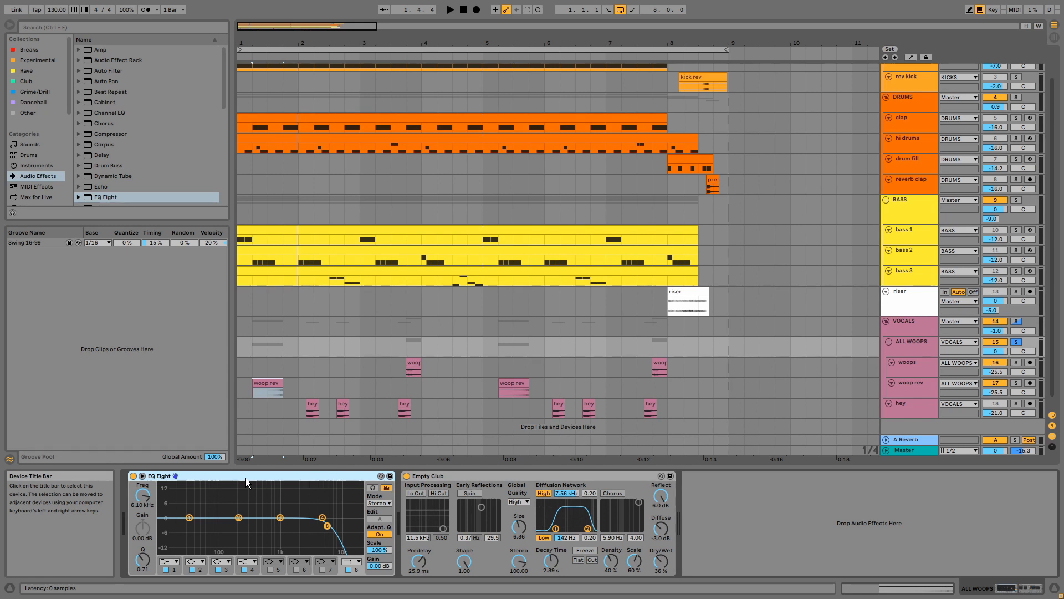
pyautogui.click(437, 477)
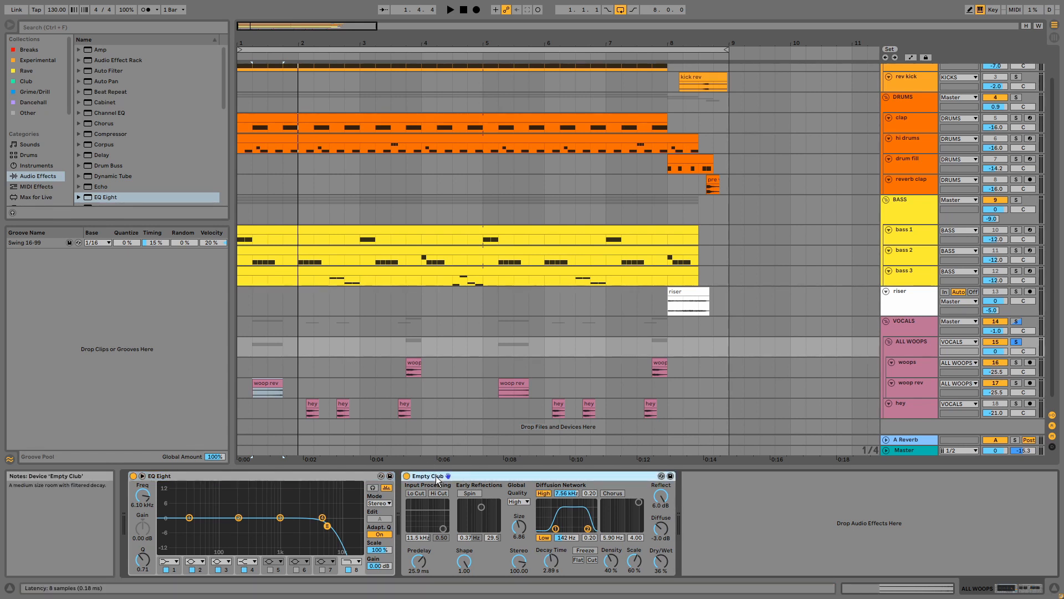
# - Solo the hey track in place of ALL WOOPS and audition it from the start of bar 1
pyautogui.click(1017, 403)
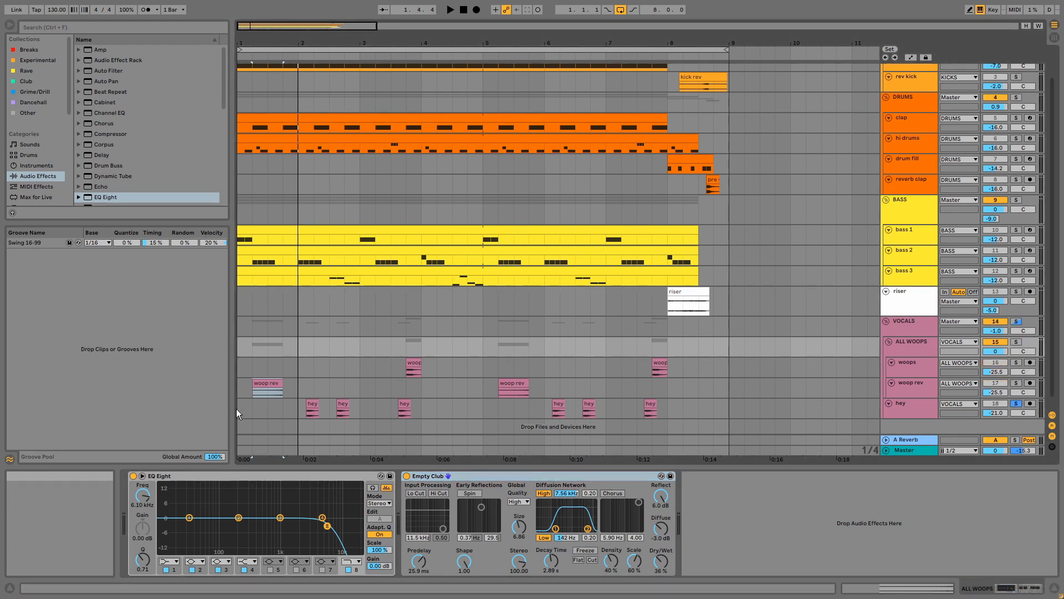
pyautogui.click(240, 409)
pyautogui.press('space')
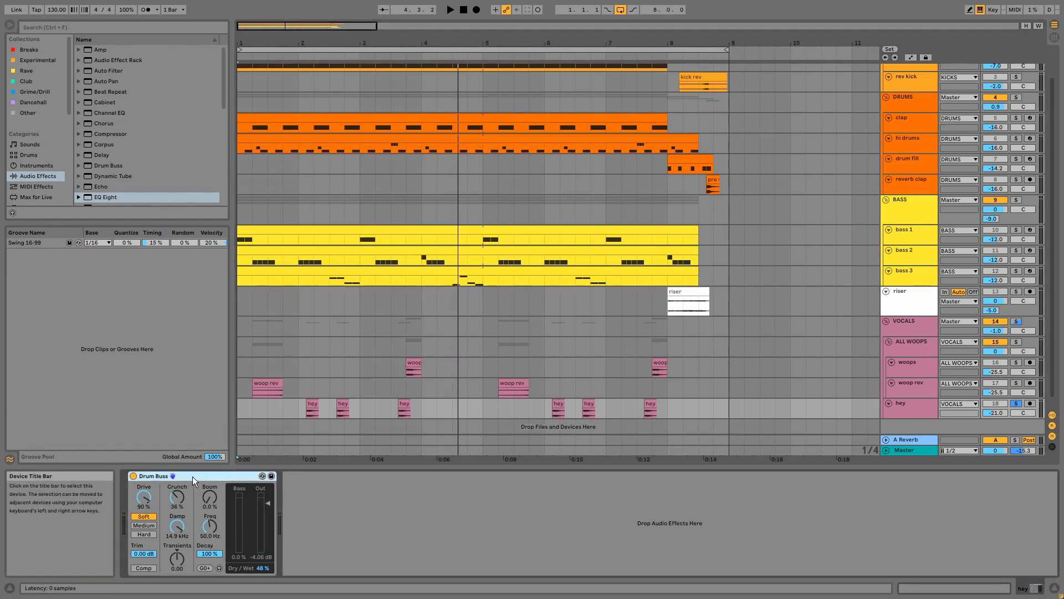
# - Show the VOCALS group's effects, solo the whole group and audition all the vocals together
pyautogui.click(920, 328)
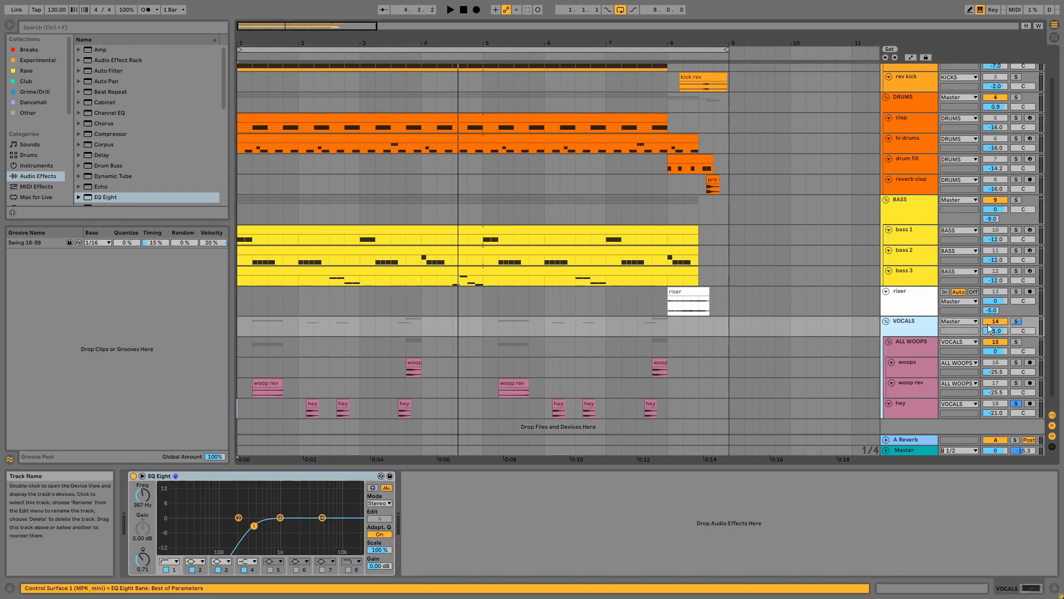
pyautogui.click(1015, 321)
pyautogui.press('space')
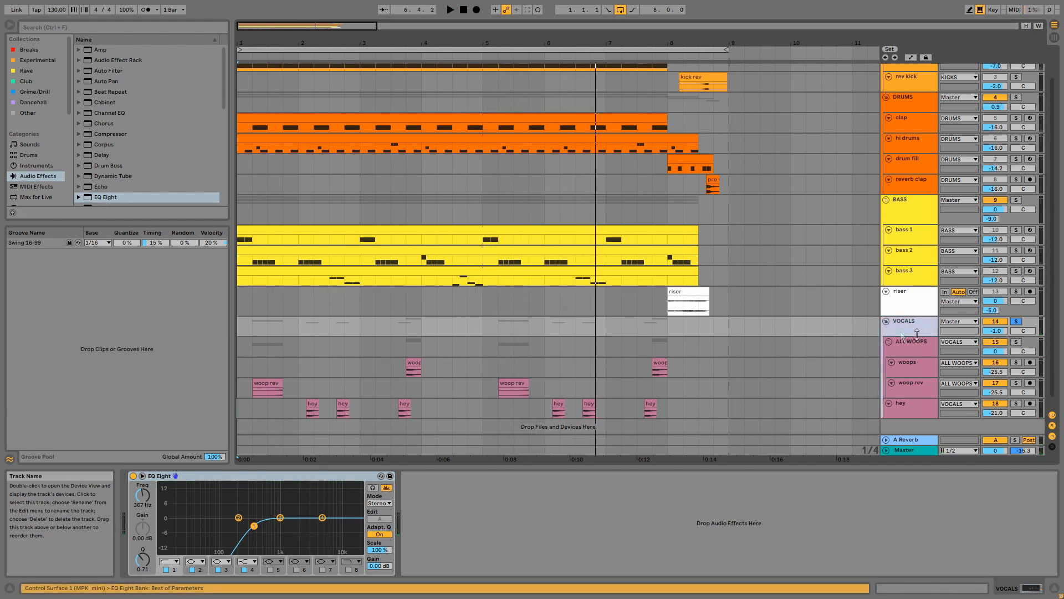
# - Enlarge the VOCALS group track to show its peak level and examine its EQ Eight
pyautogui.click(916, 331)
pyautogui.moveTo(917, 334); pyautogui.dragTo(917, 343)
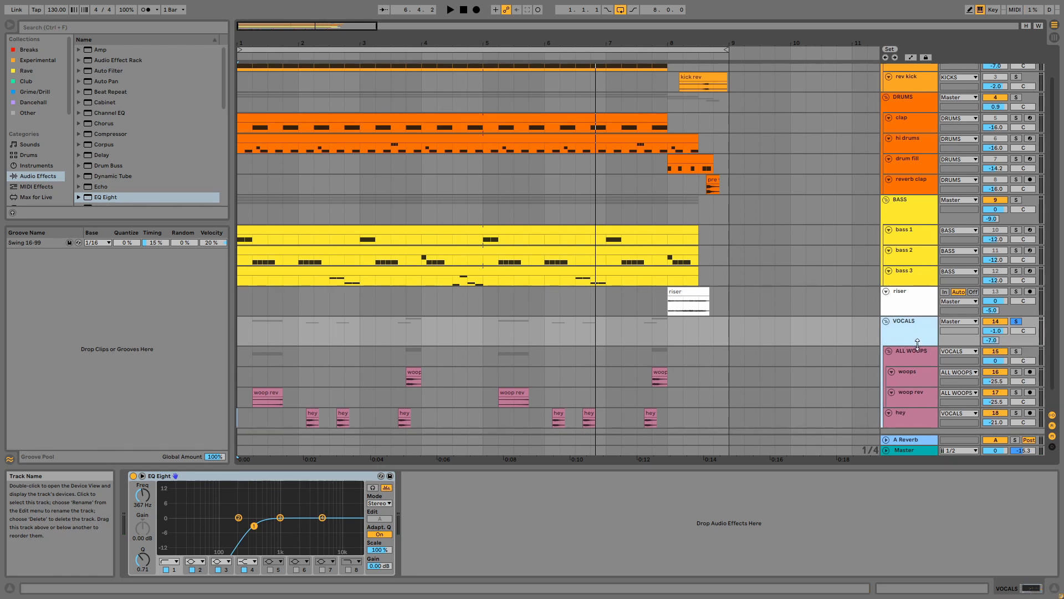
pyautogui.click(355, 480)
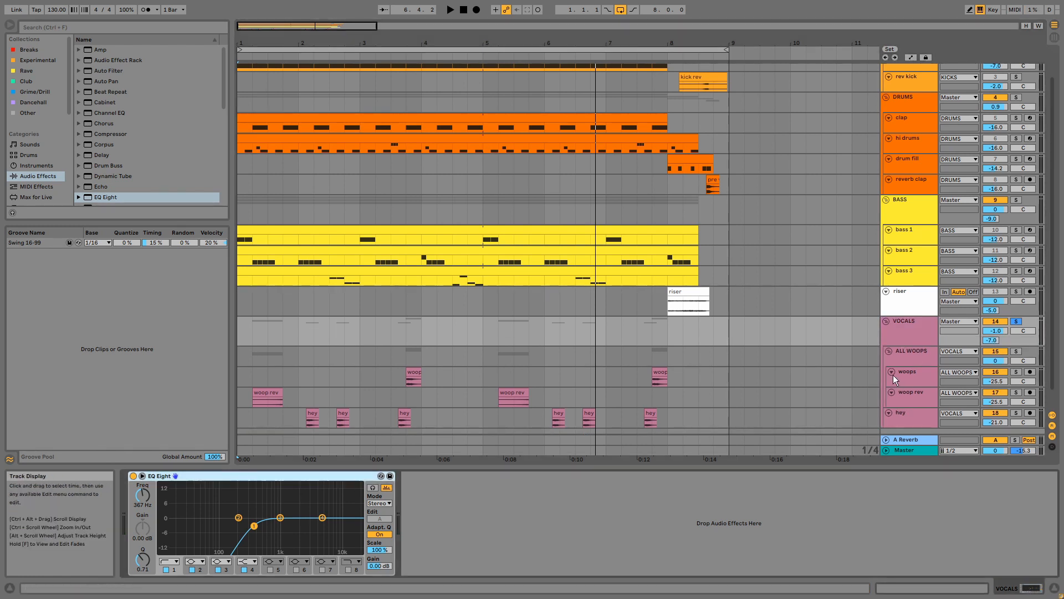